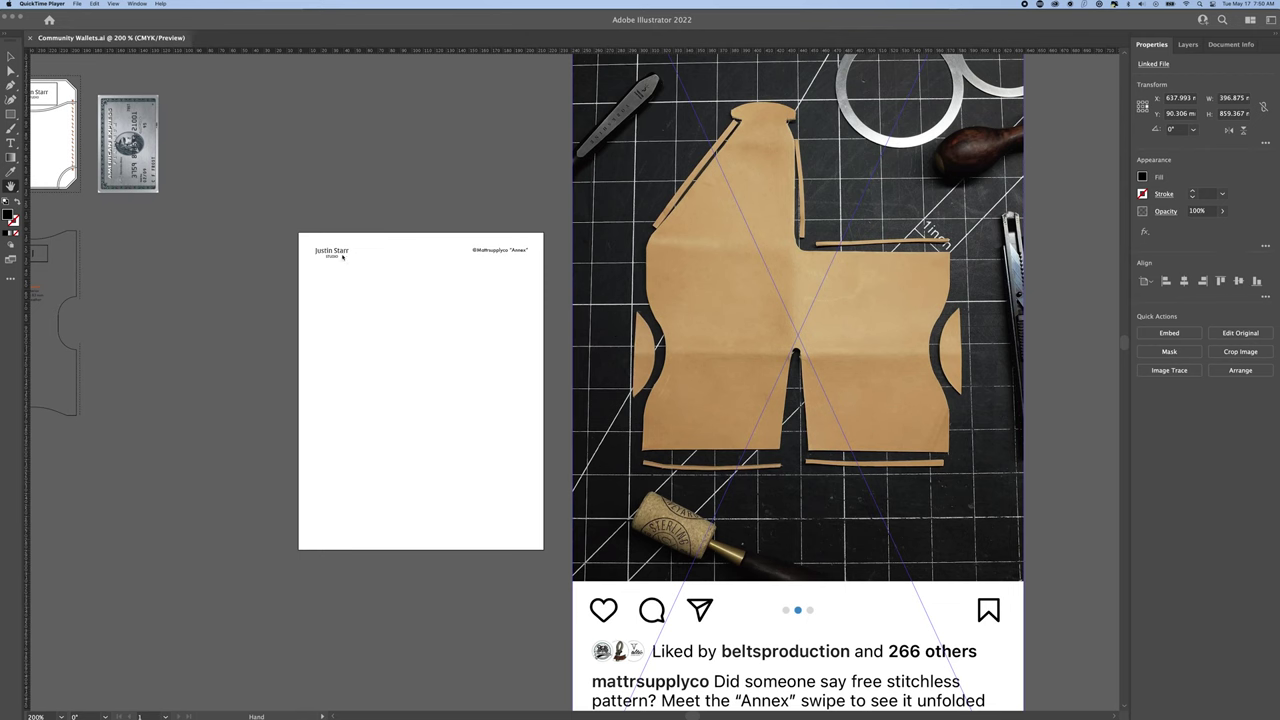
Step: Draw a square on the artboard, switch the rulers to inches and make it 1 in
left_click(587, 346)
left_click_drag(587, 346, 601, 358)
key("m")
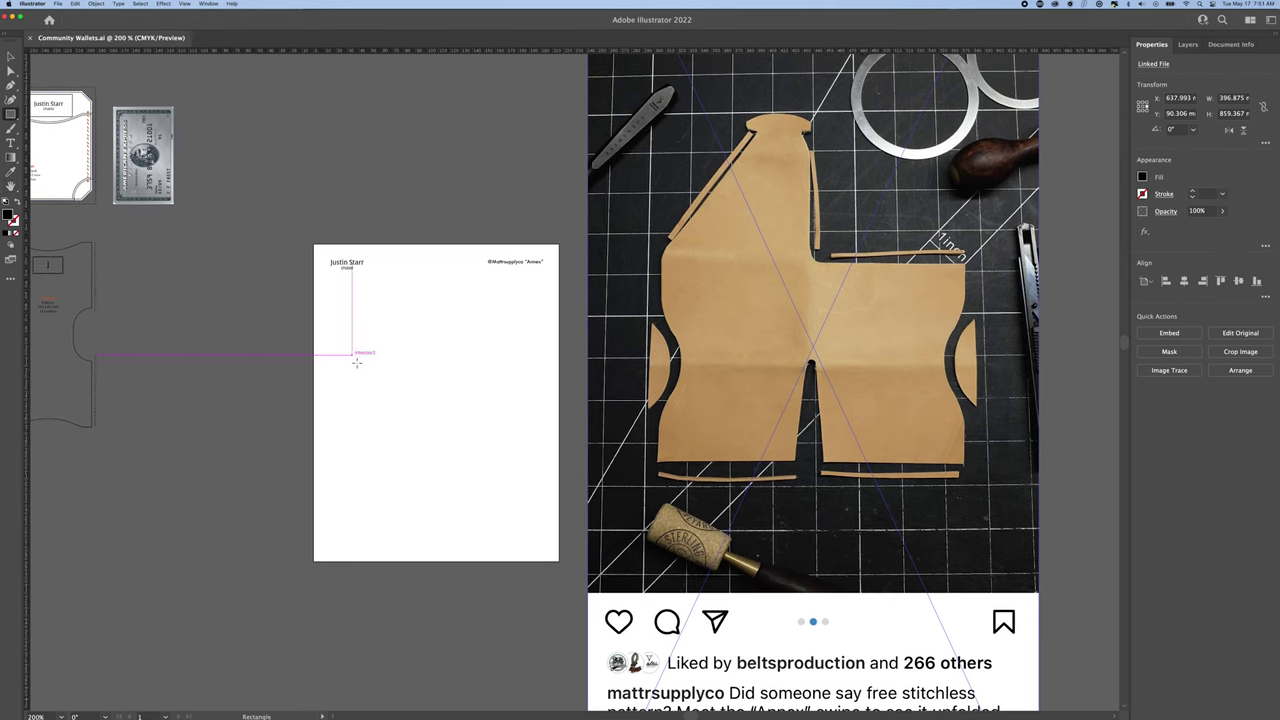
left_click_drag(360, 369, 452, 440)
right_click(1028, 50)
left_click(1050, 83)
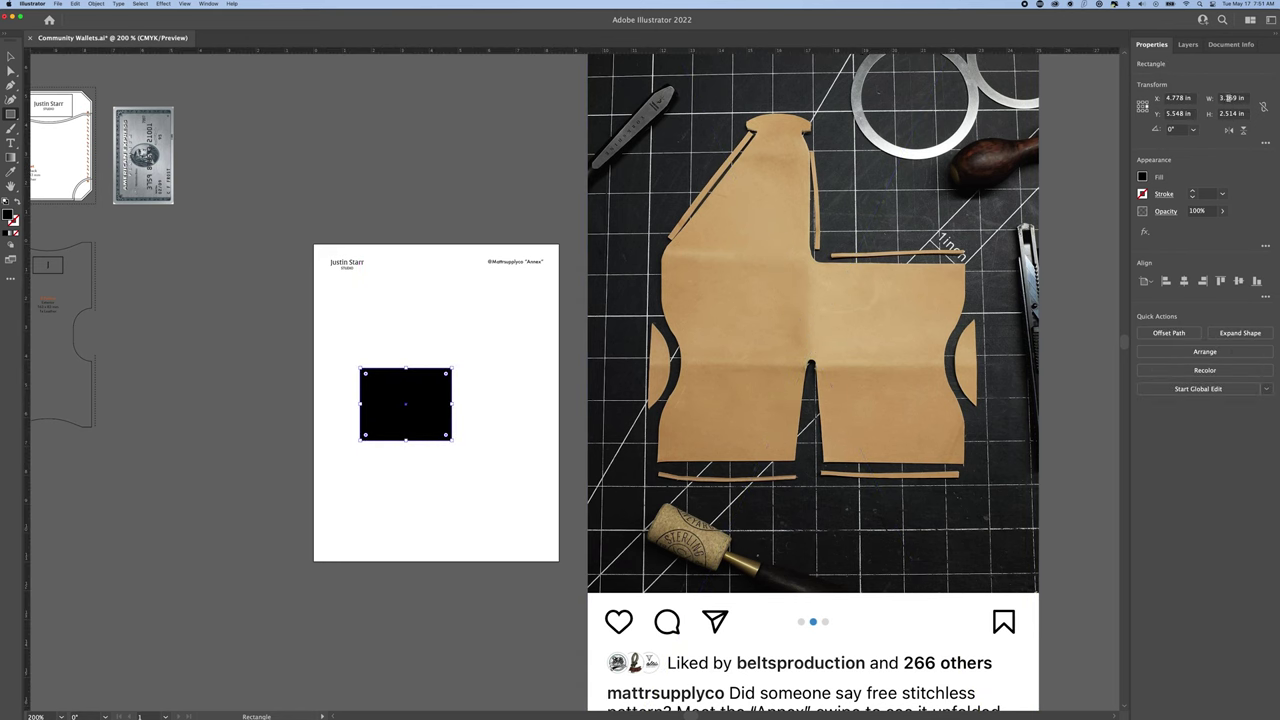
type("1")
key("Tab")
Step: Fill the 1 in square red and move the template photo behind it
key("Escape")
key("v")
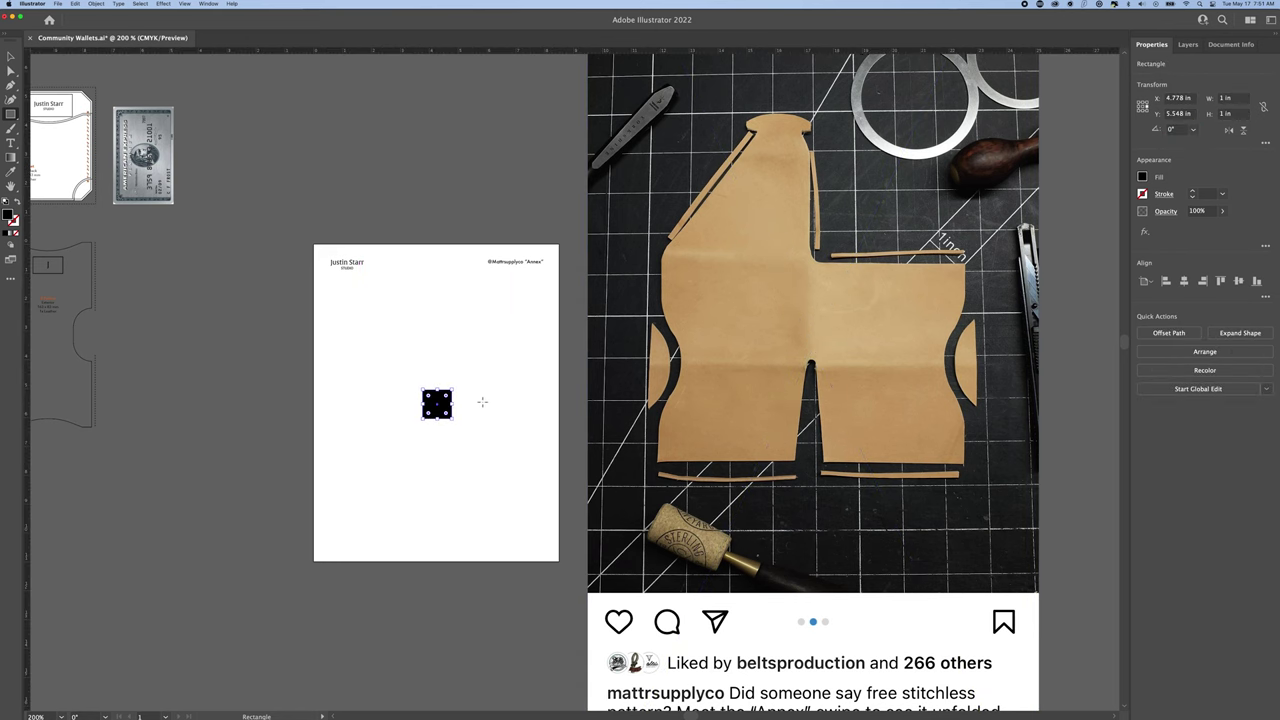
scroll(487, 402, "up", 2)
left_click_drag(920, 414, 435, 407)
left_click(1142, 176)
left_click(1016, 200)
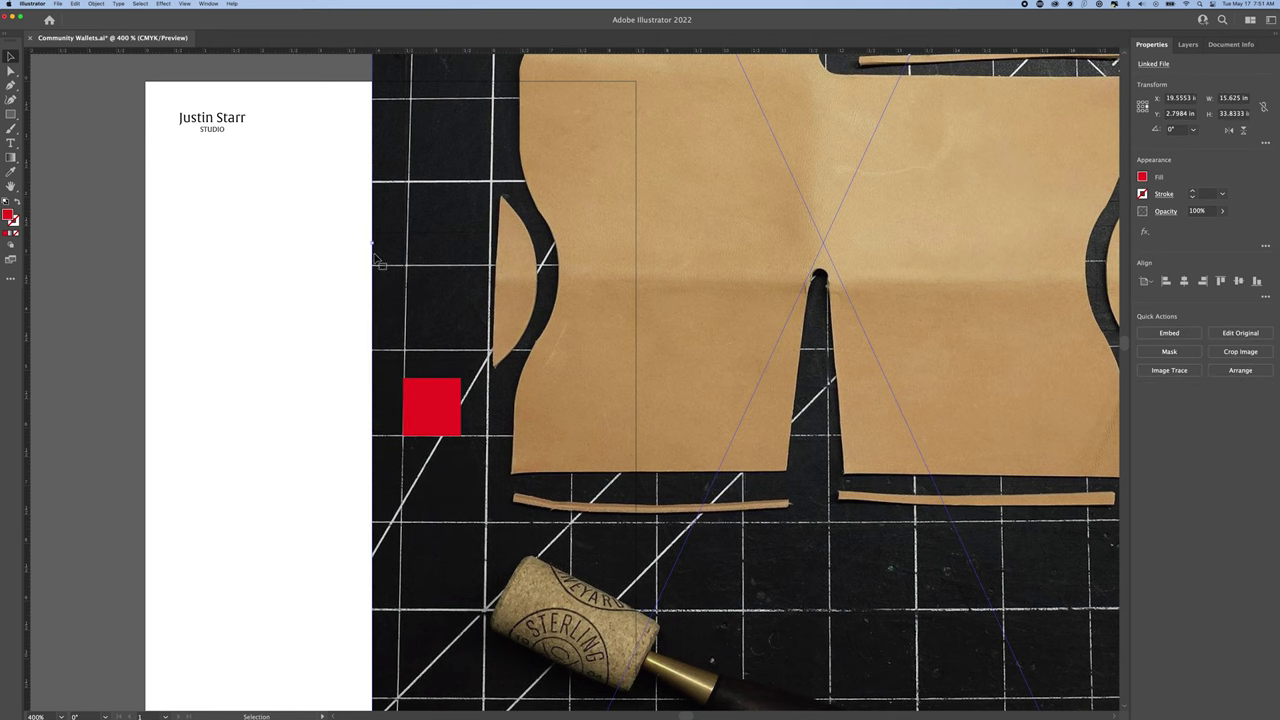
left_click_drag(378, 250, 685, 229)
Step: Fade the template photo to 44% opacity and place the square, now an unfilled outline, over the lower body
scroll(603, 236, "down", 2)
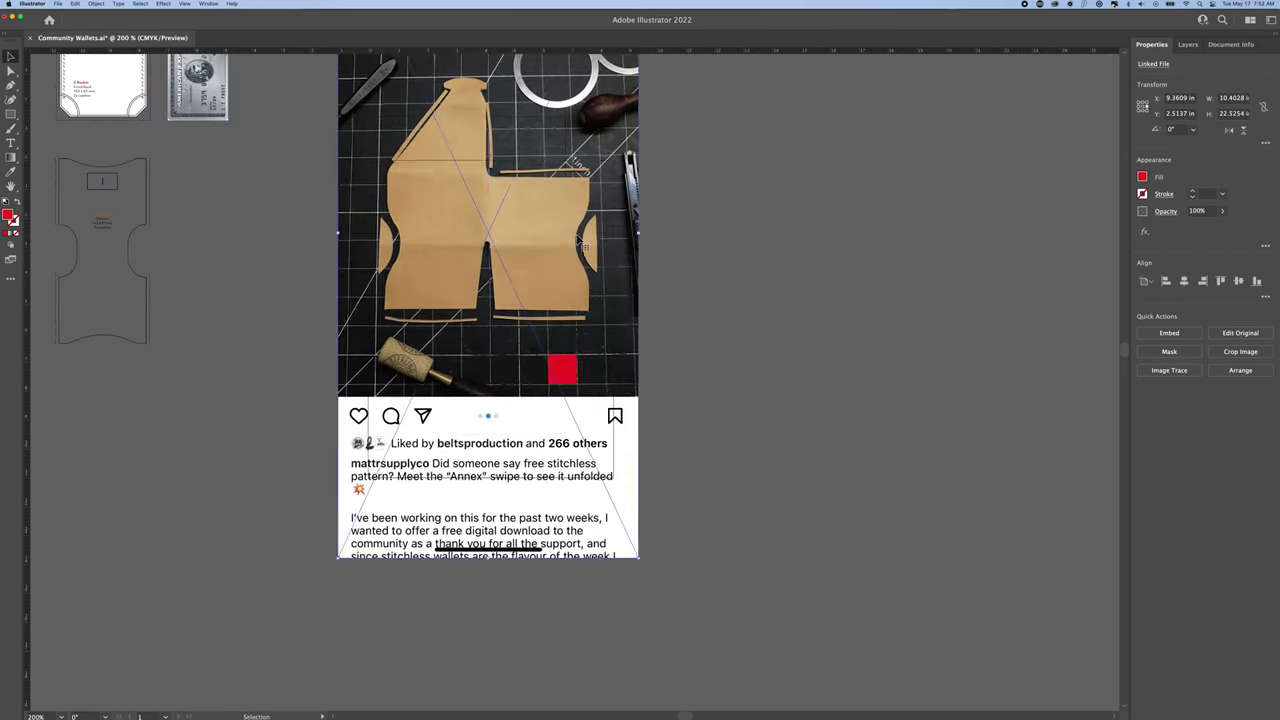
left_click_drag(580, 184, 585, 312)
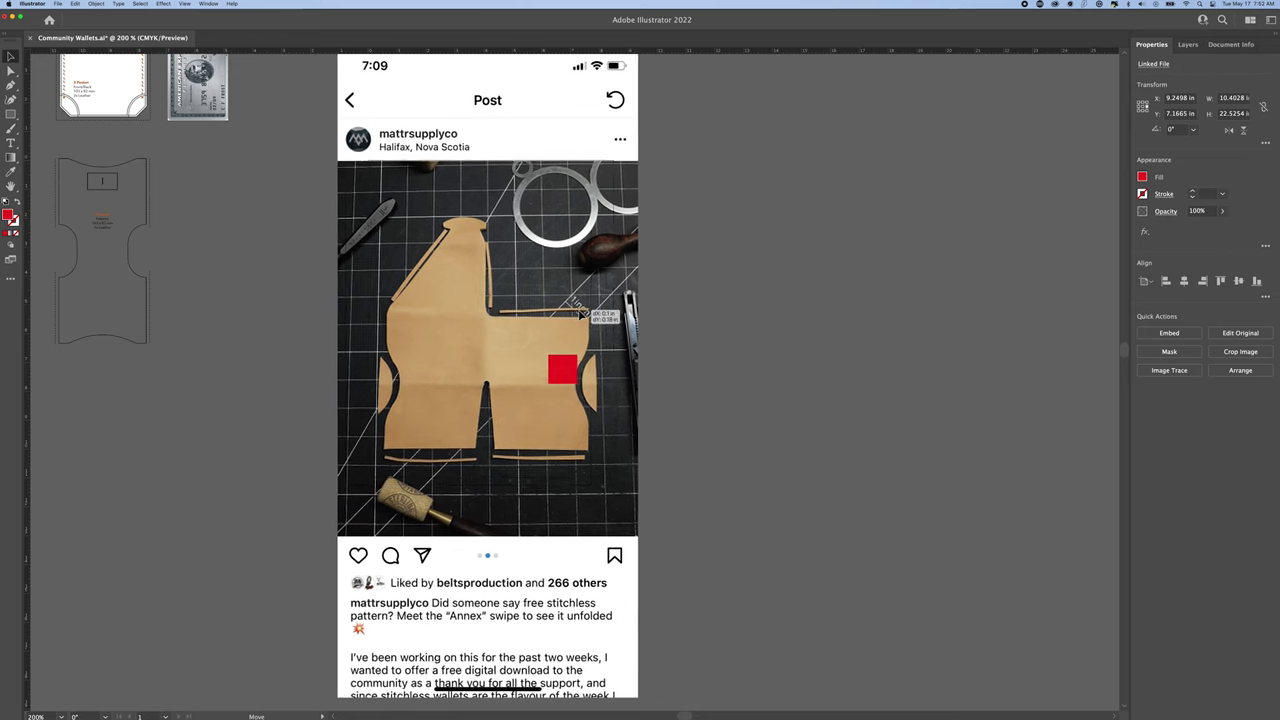
scroll(445, 343, "up", 2)
left_click(1196, 226)
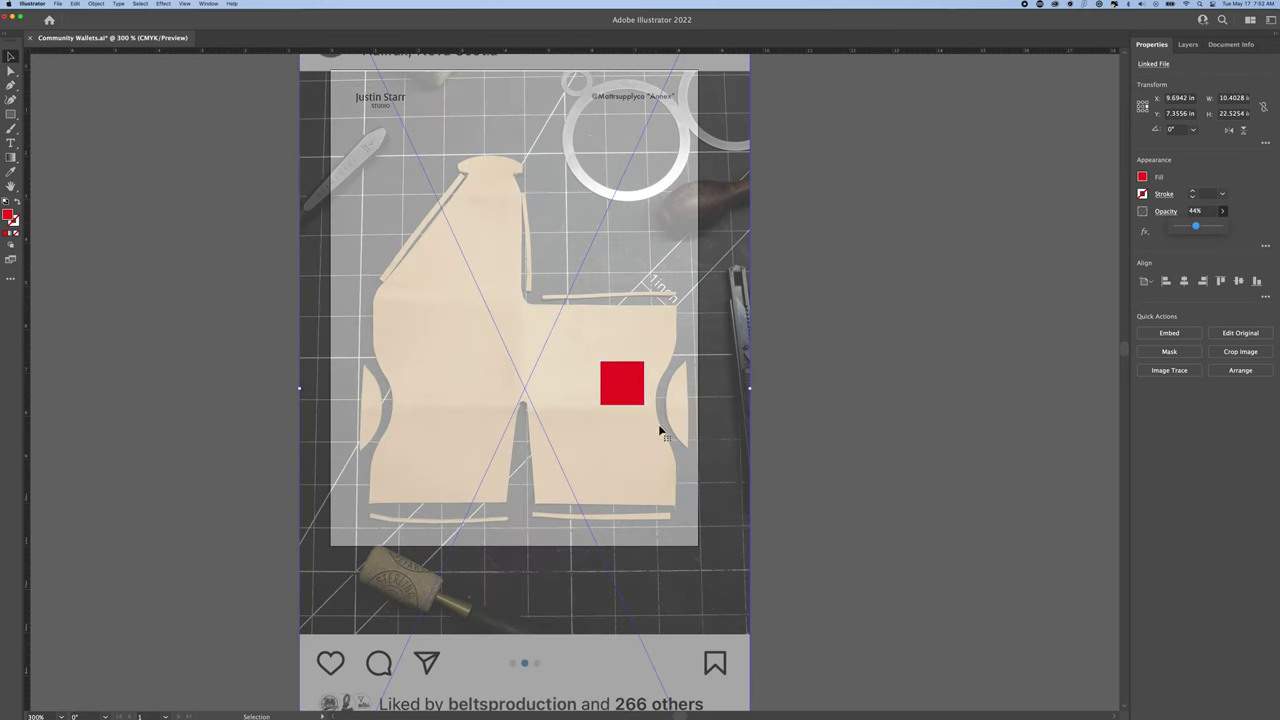
left_click(610, 388)
scroll(607, 388, "down", 1)
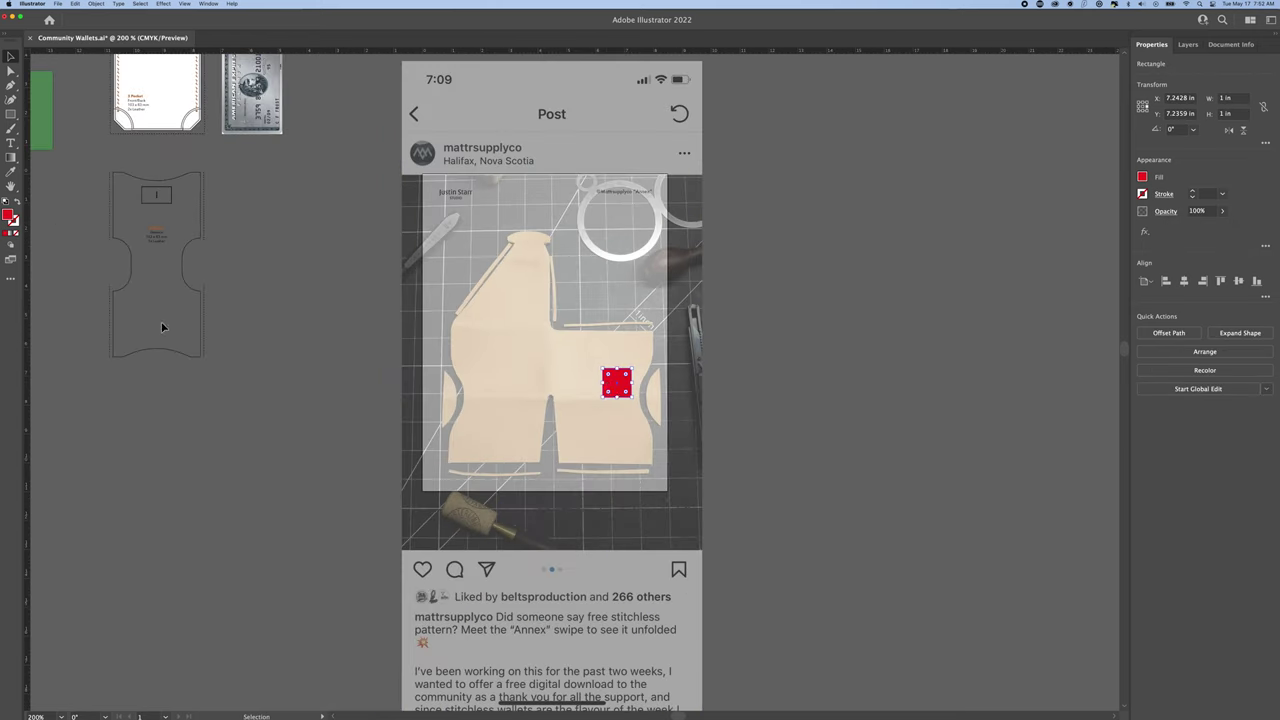
scroll(162, 327, "up", 4)
key("slash")
scroll(600, 400, "down", 4)
scroll(822, 425, "up", 1)
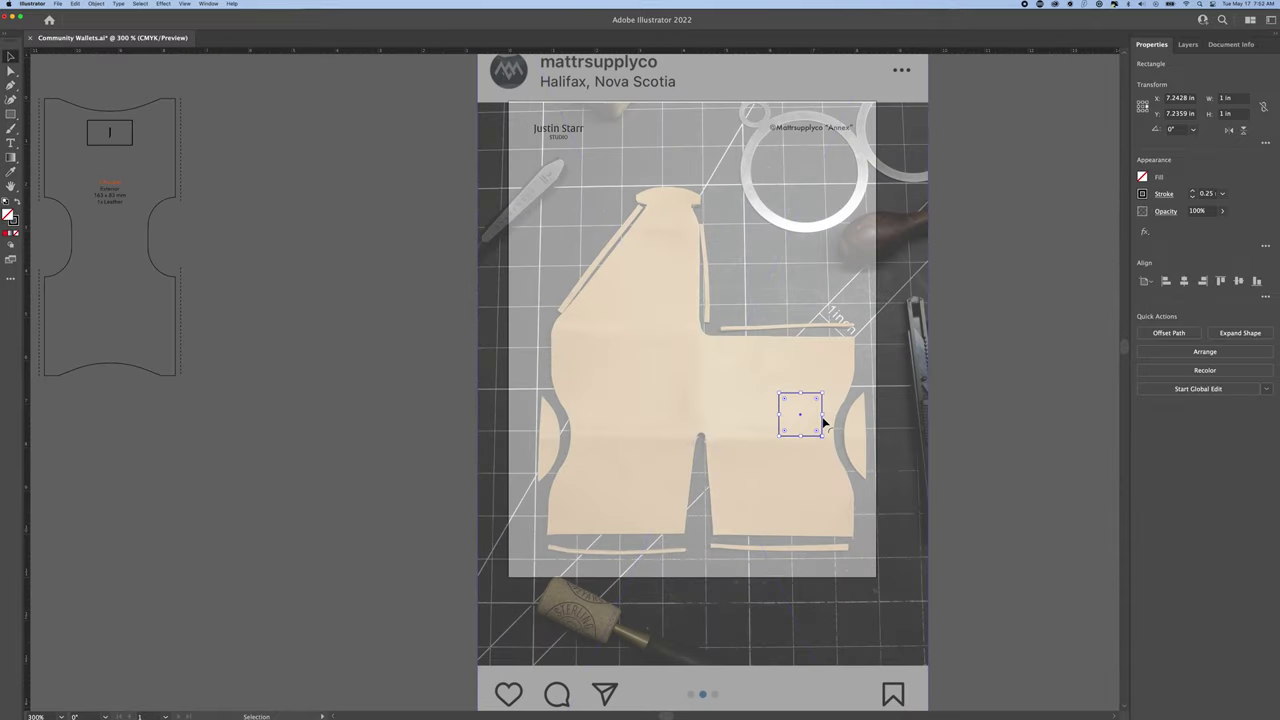
left_click(851, 394)
left_click(826, 403)
left_click_drag(826, 403, 551, 338)
Step: Resize the rectangle to 7 × 4.5 in and fit its edges to the template body
left_click(1232, 98)
type("7")
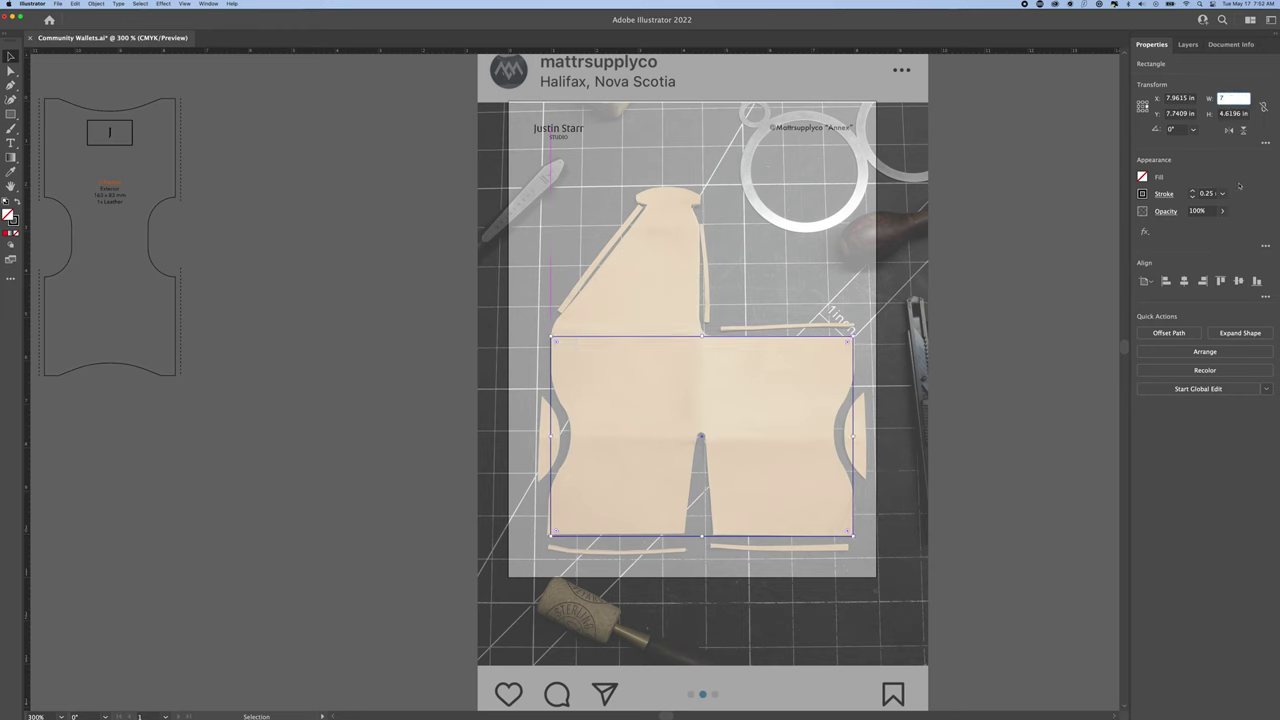
key("Tab")
left_click_drag(551, 436, 547, 436)
left_click(1230, 113)
type("4.5")
key("Return")
left_click_drag(700, 340, 700, 336)
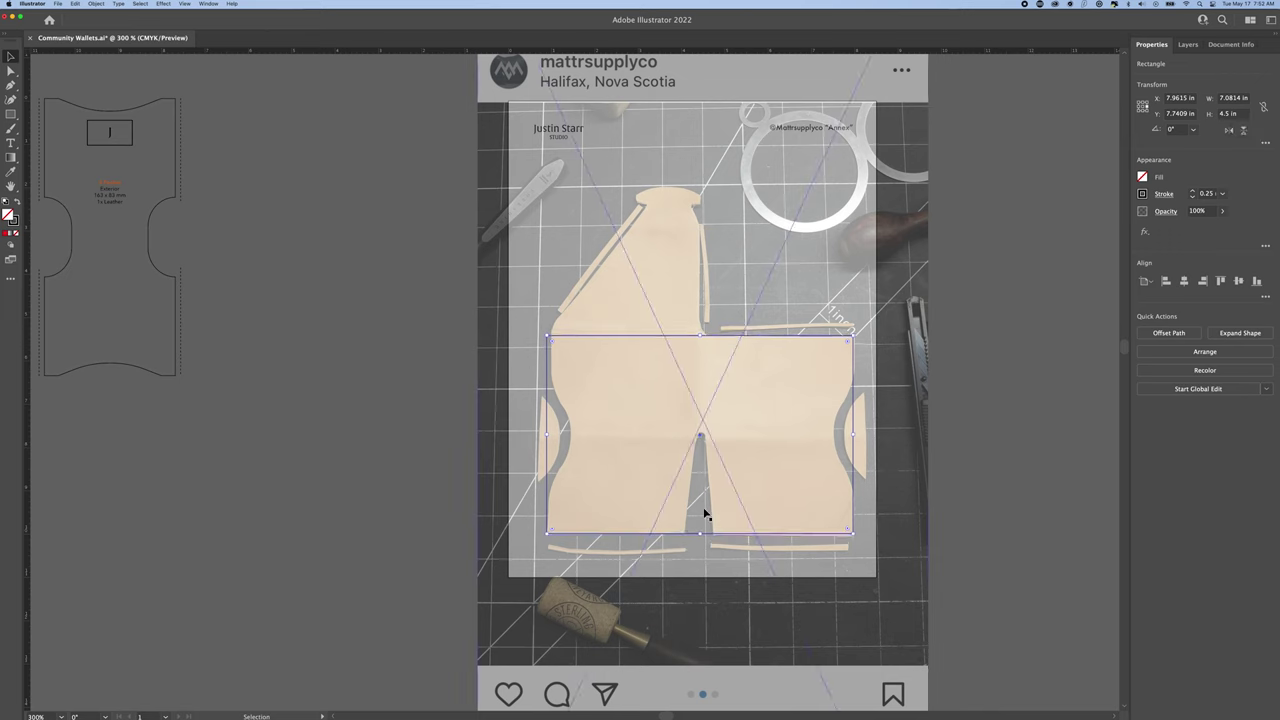
left_click_drag(700, 533, 701, 537)
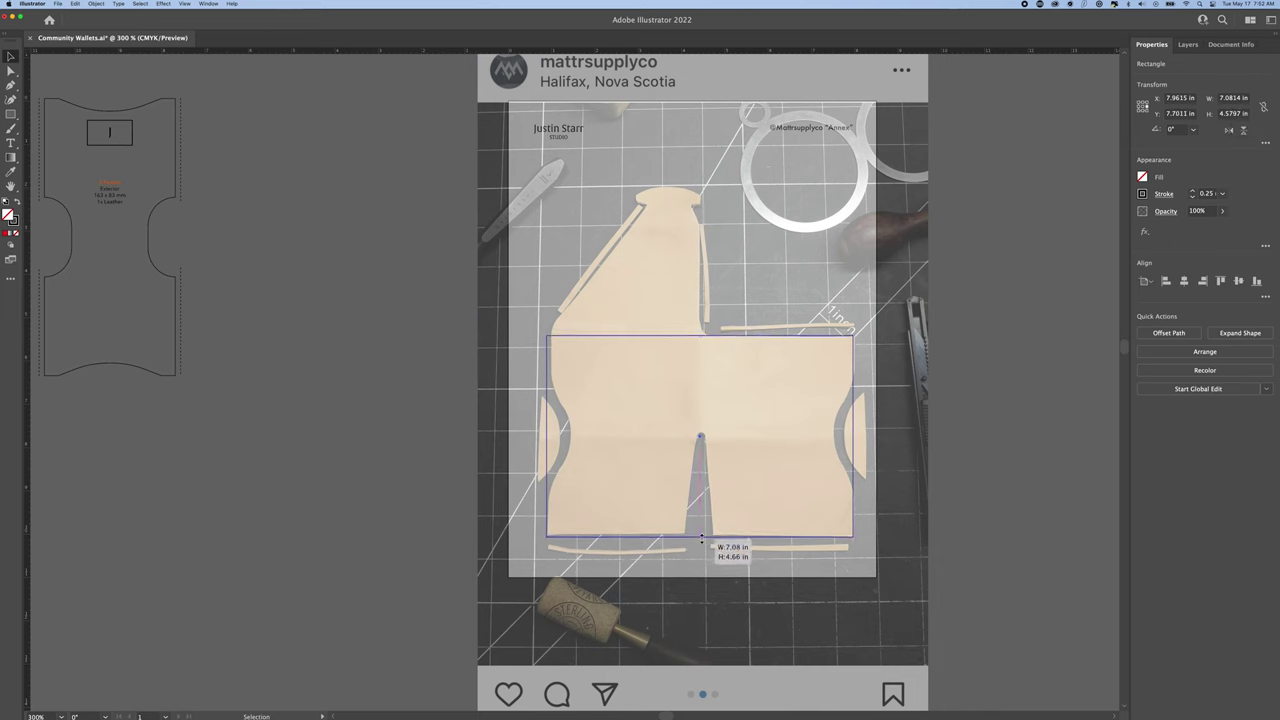
Step: Copy the rectangle upward and size the copy 7 in wide by 3.5 in tall
left_click_drag(617, 403, 551, 215)
left_click(551, 426)
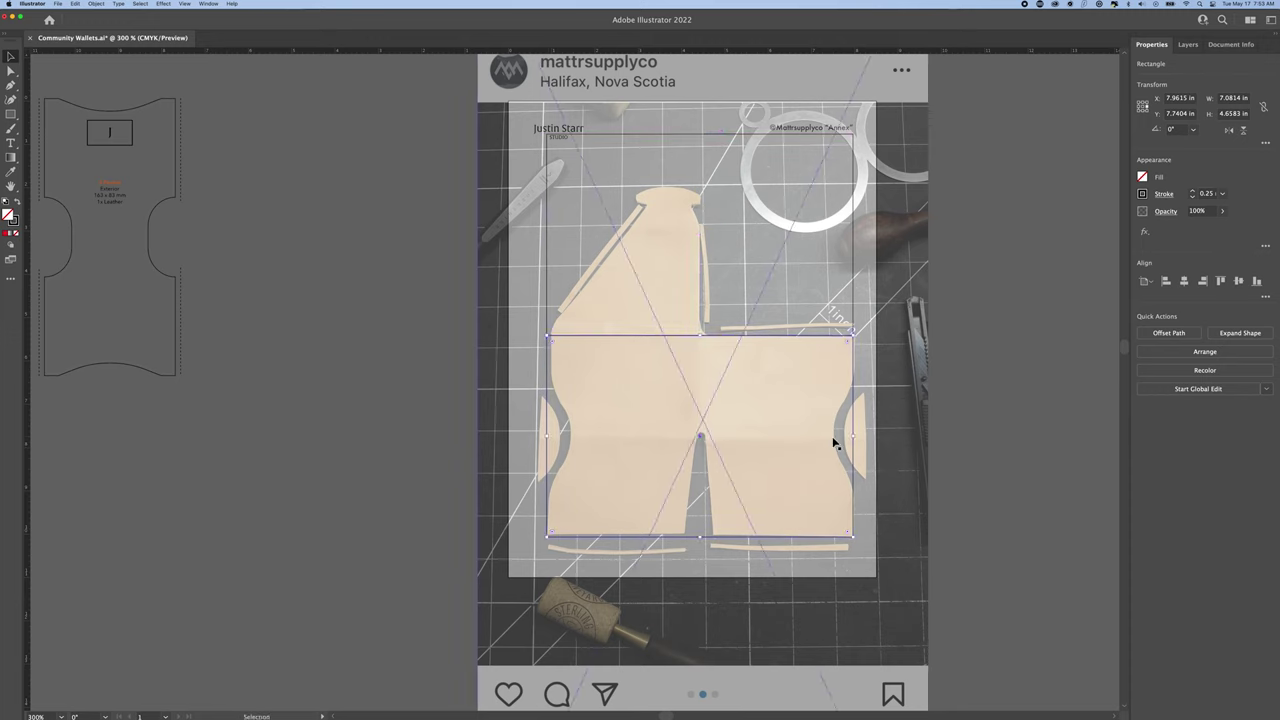
left_click(700, 133)
left_click_drag(700, 133, 700, 187)
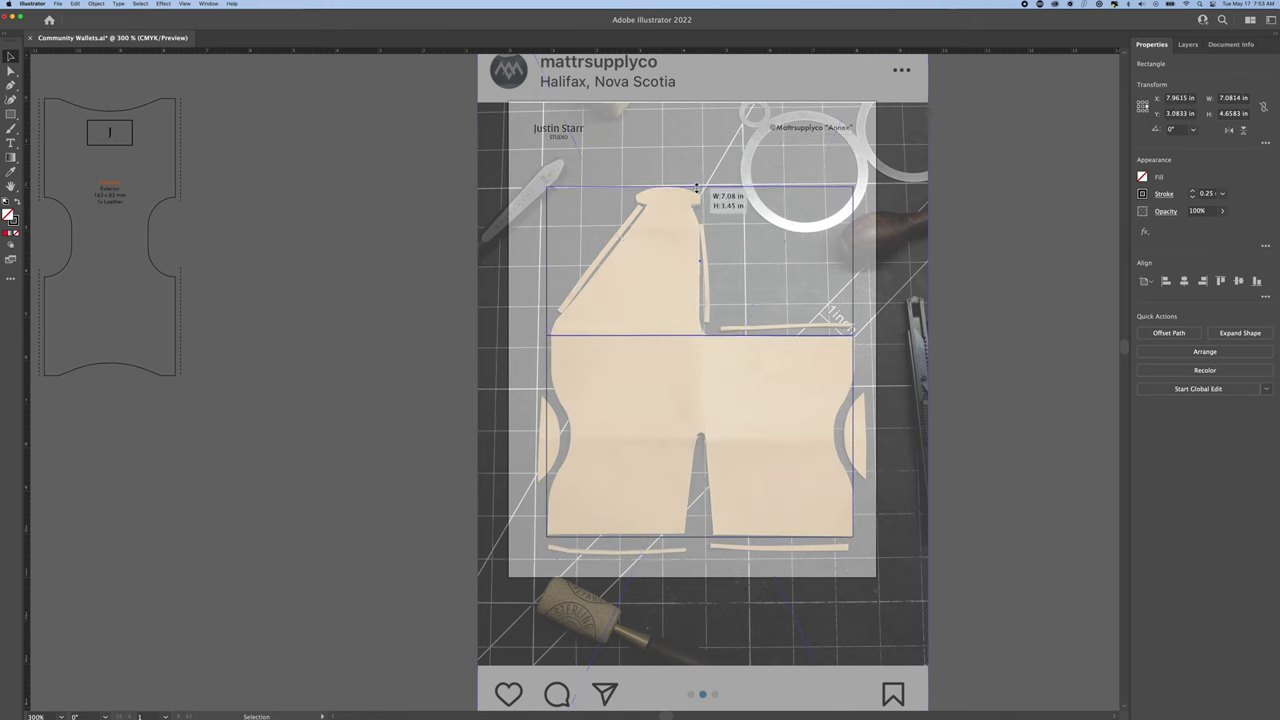
left_click(1233, 113)
type("3.5")
left_click(1232, 98)
type("7")
key("Return")
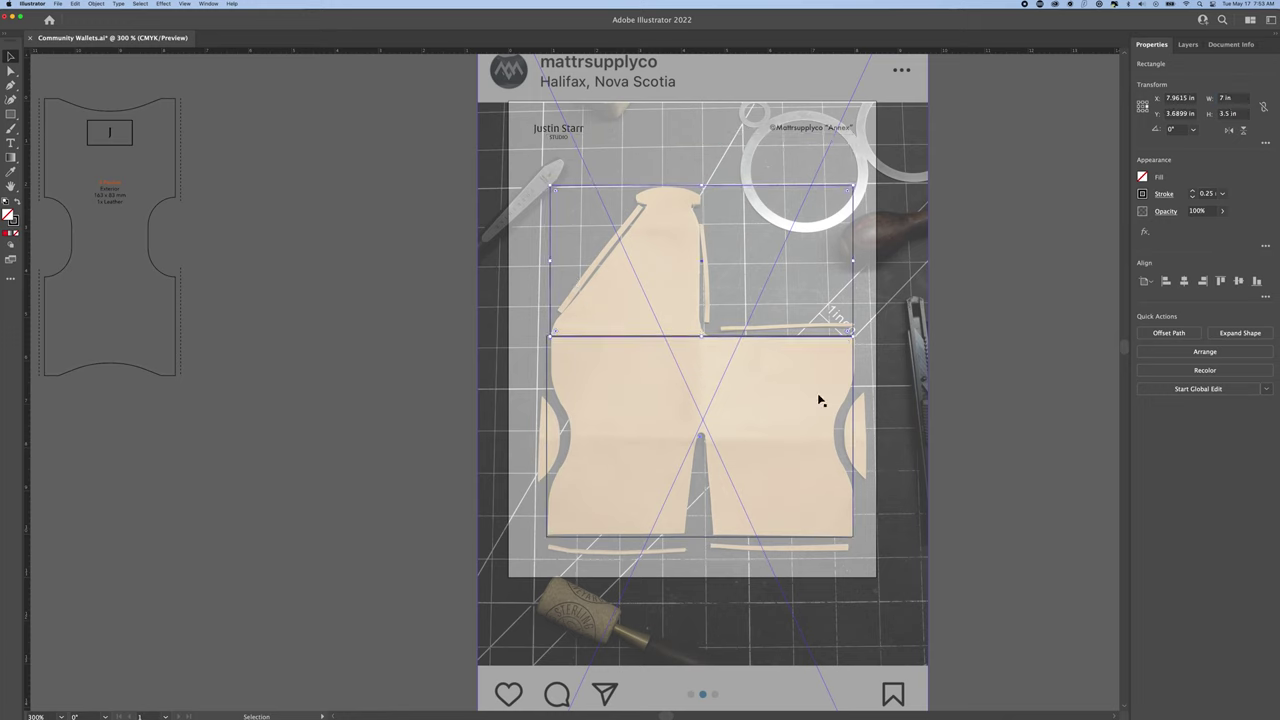
Step: Set the lower rectangle to 7 × 4.625 in
left_click(820, 400)
left_click(1228, 98)
type("7.7404")
left_click(1230, 113)
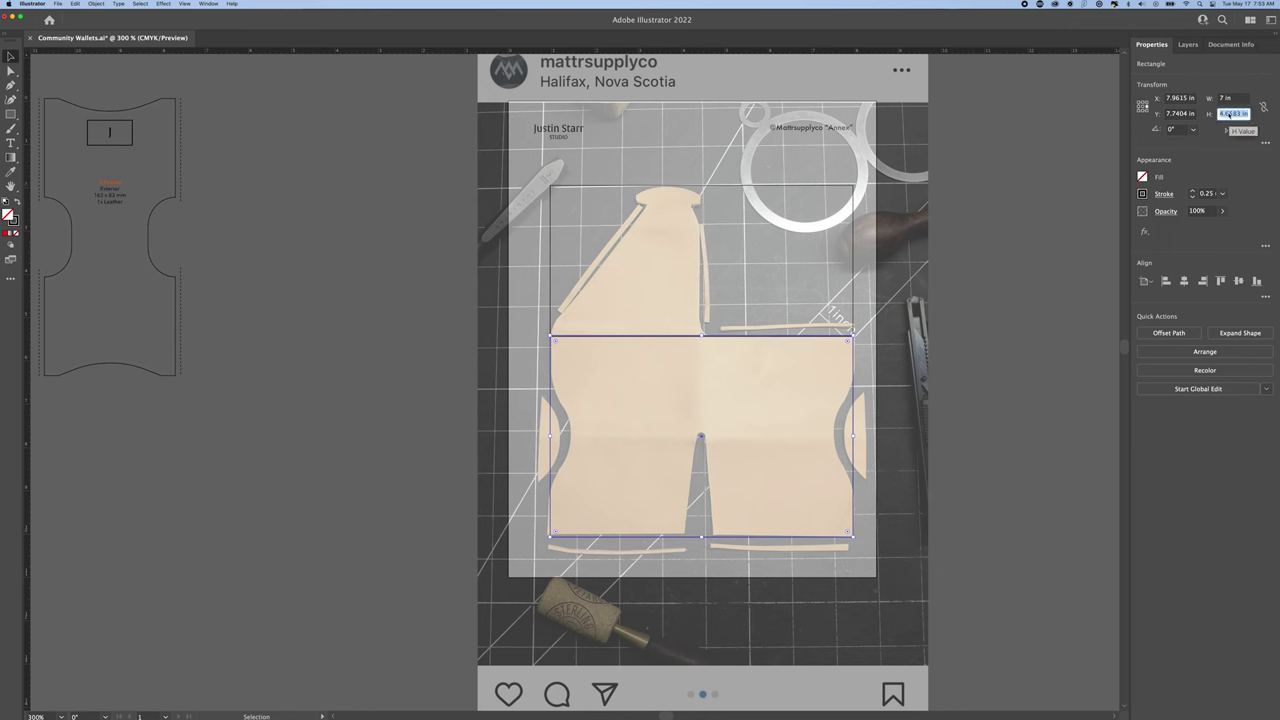
type("4.625")
key("Return")
Step: Narrow the upper rectangle to 3.5 in wide to match the flap
left_click(848, 336)
scroll(848, 356, "up", 1)
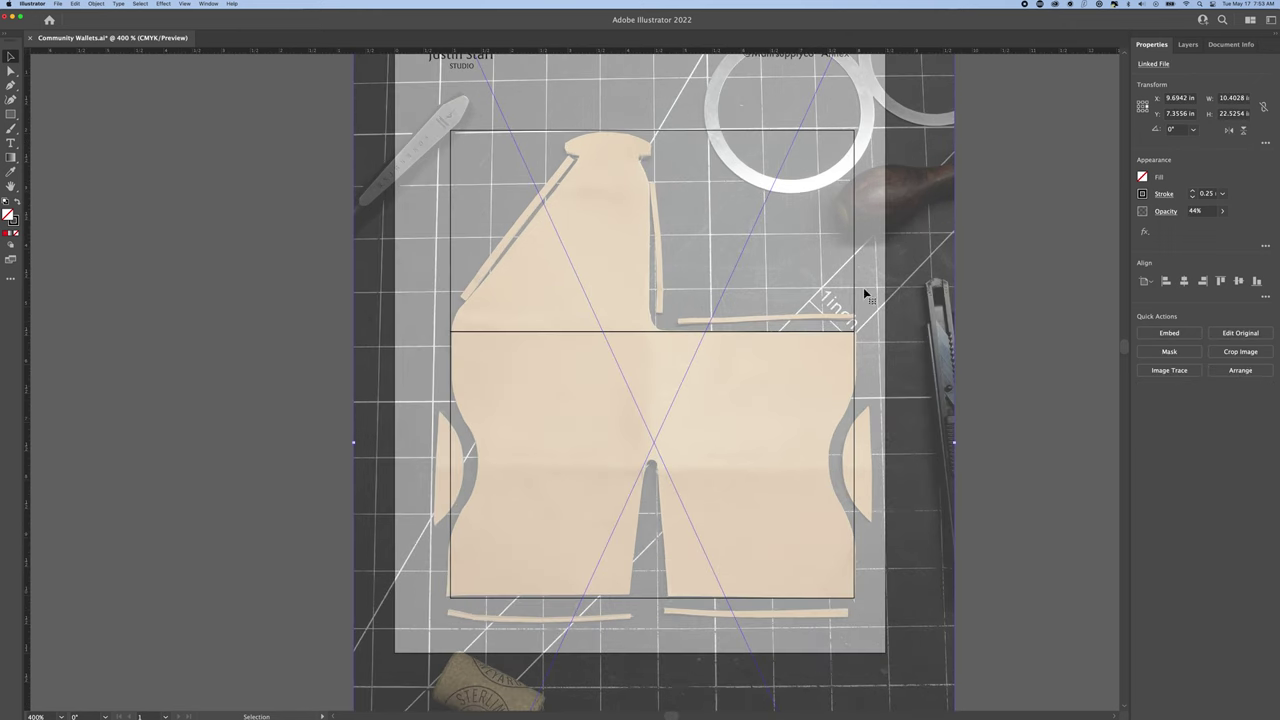
left_click_drag(857, 231, 650, 231)
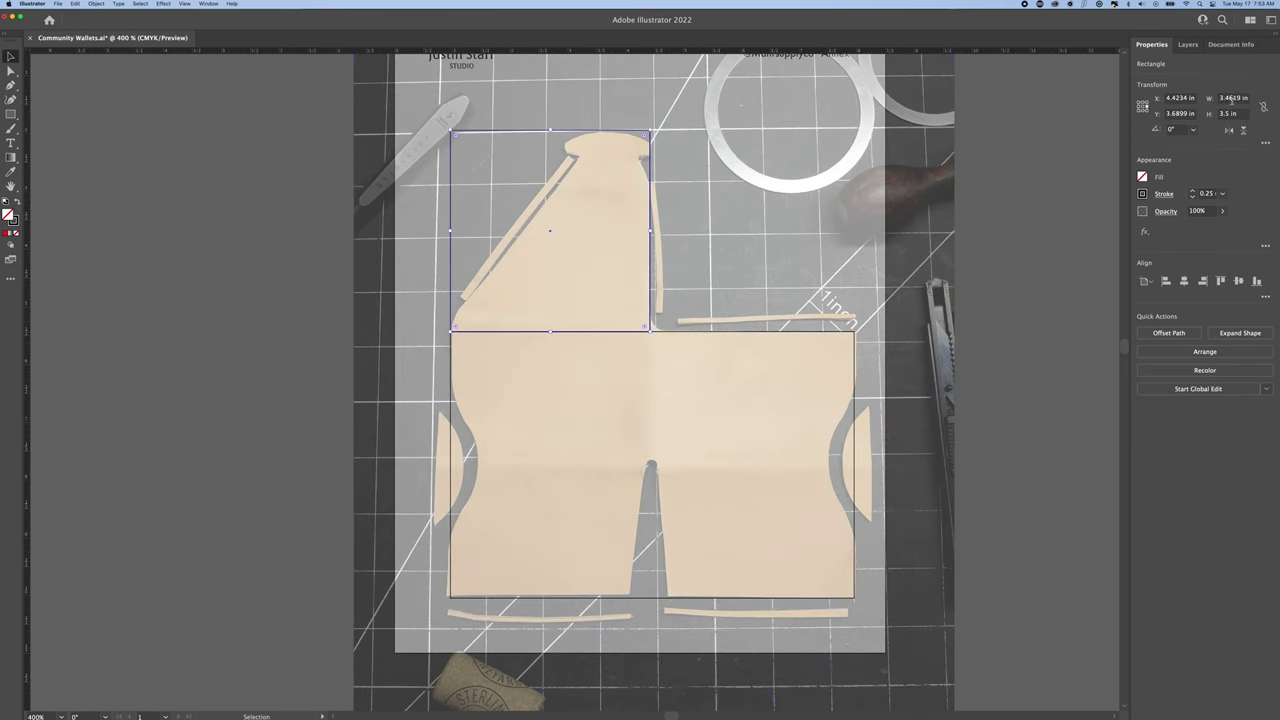
left_click(1230, 98)
type("3.5")
key("Return")
Step: Draw an ellipse over the template's left notch
scroll(443, 344, "up", 1)
scroll(730, 342, "down", 1)
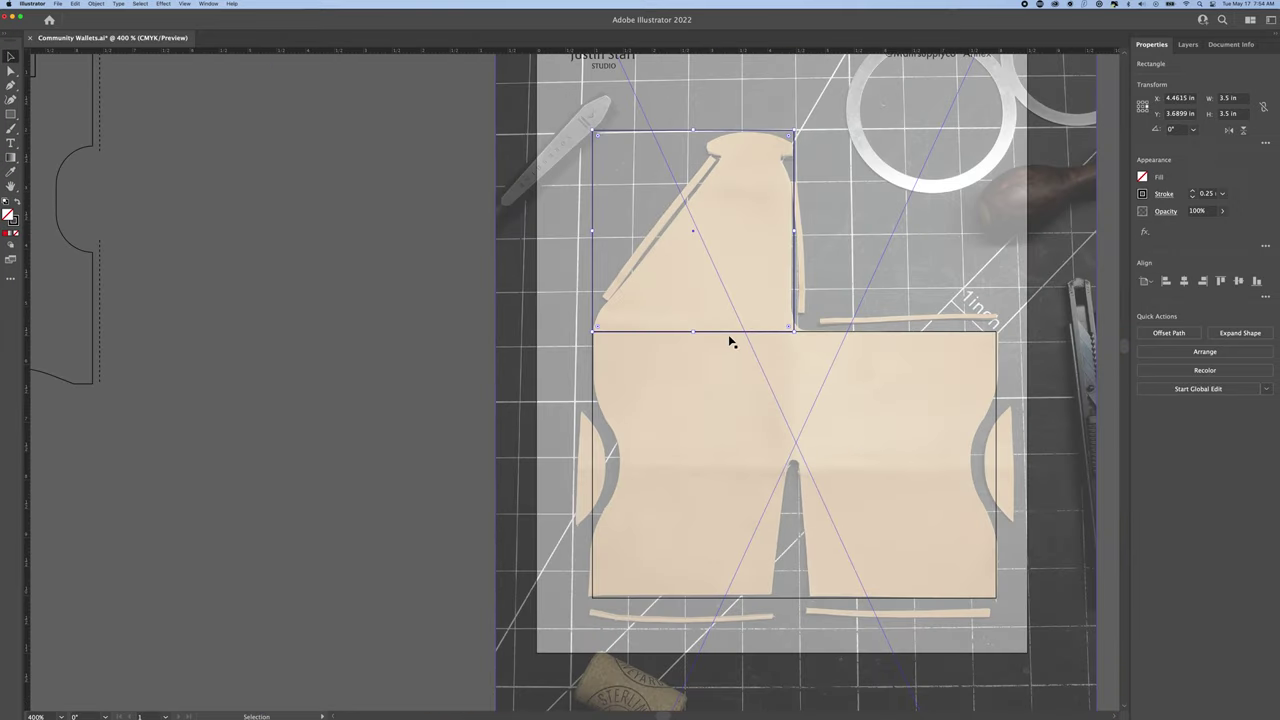
left_click_drag(855, 440, 787, 434)
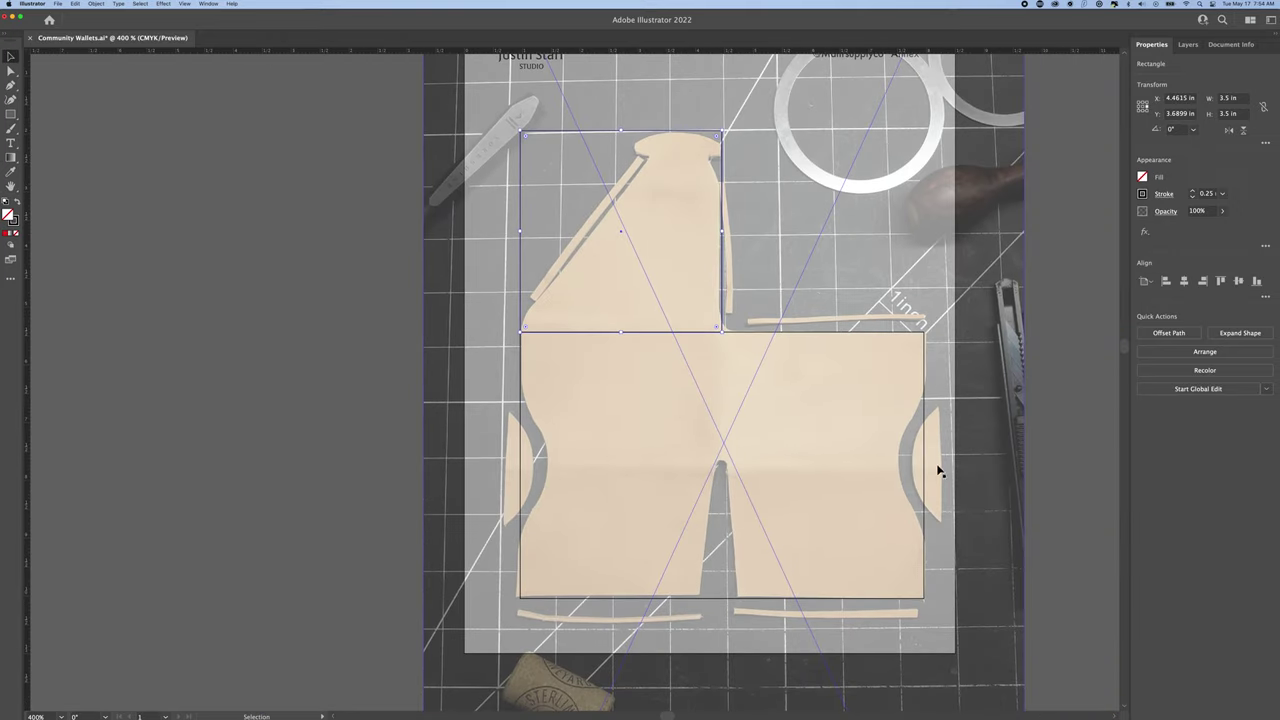
left_click_drag(11, 114, 60, 140)
mouse_move(532, 424)
left_mouse_down()
mouse_move(560, 536)
mouse_move(597, 500)
mouse_move(543, 480)
mouse_move(518, 513)
mouse_move(533, 434)
left_mouse_up()
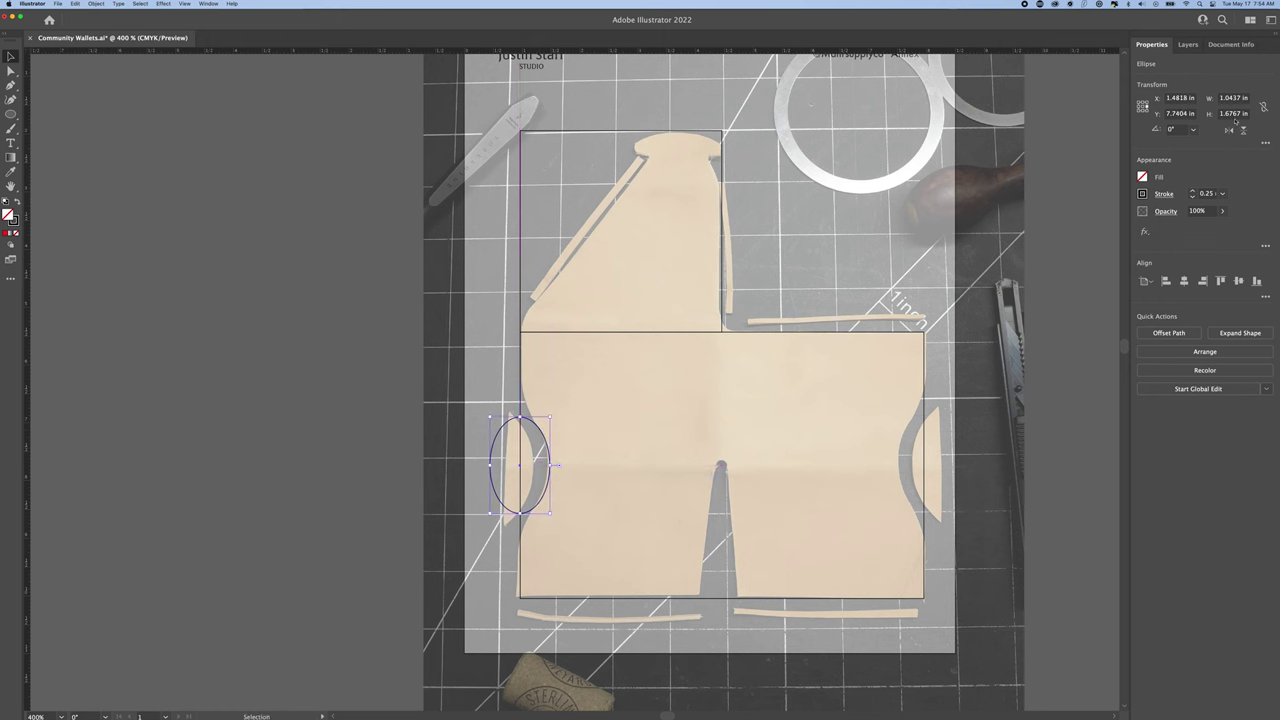
Step: Set the notch ellipse to 1 in wide and place a copy on the right notch
left_click(1232, 98)
type("1")
key("Return")
scroll(545, 460, "up", 1)
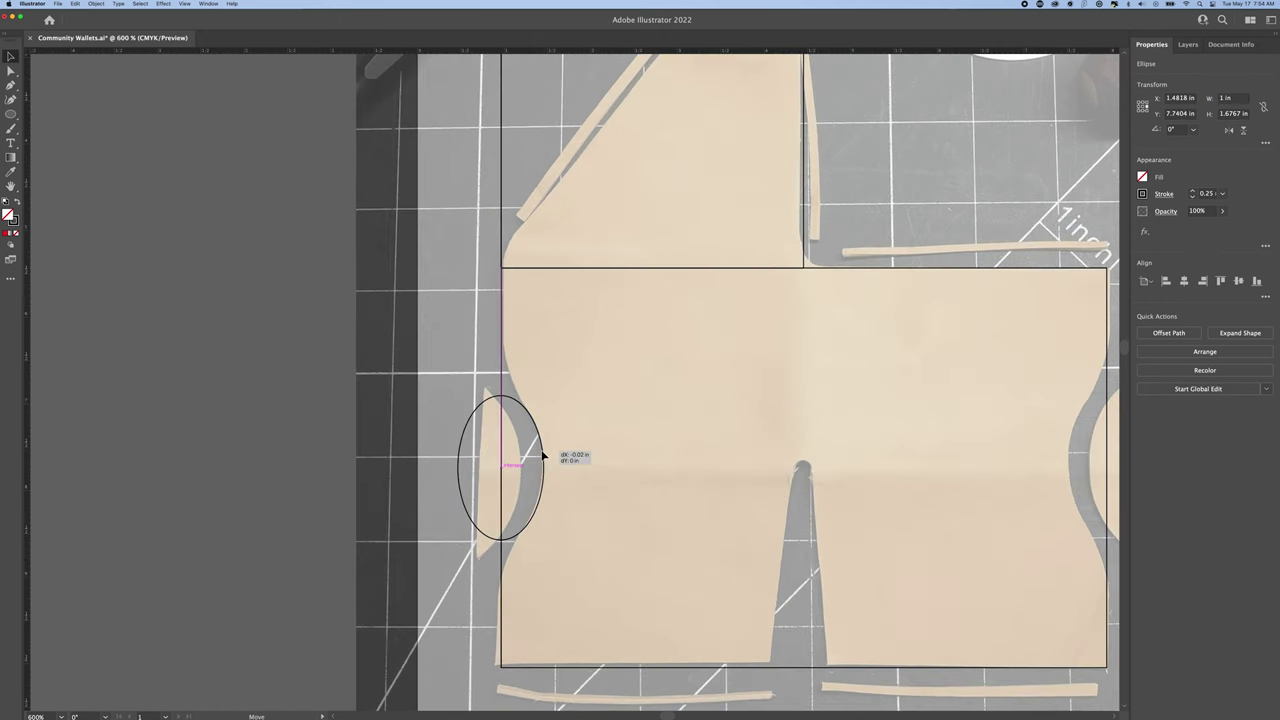
left_click_drag(543, 456, 958, 458)
key("super+minus")
key("super+plus")
key("super+plus")
key("super+plus")
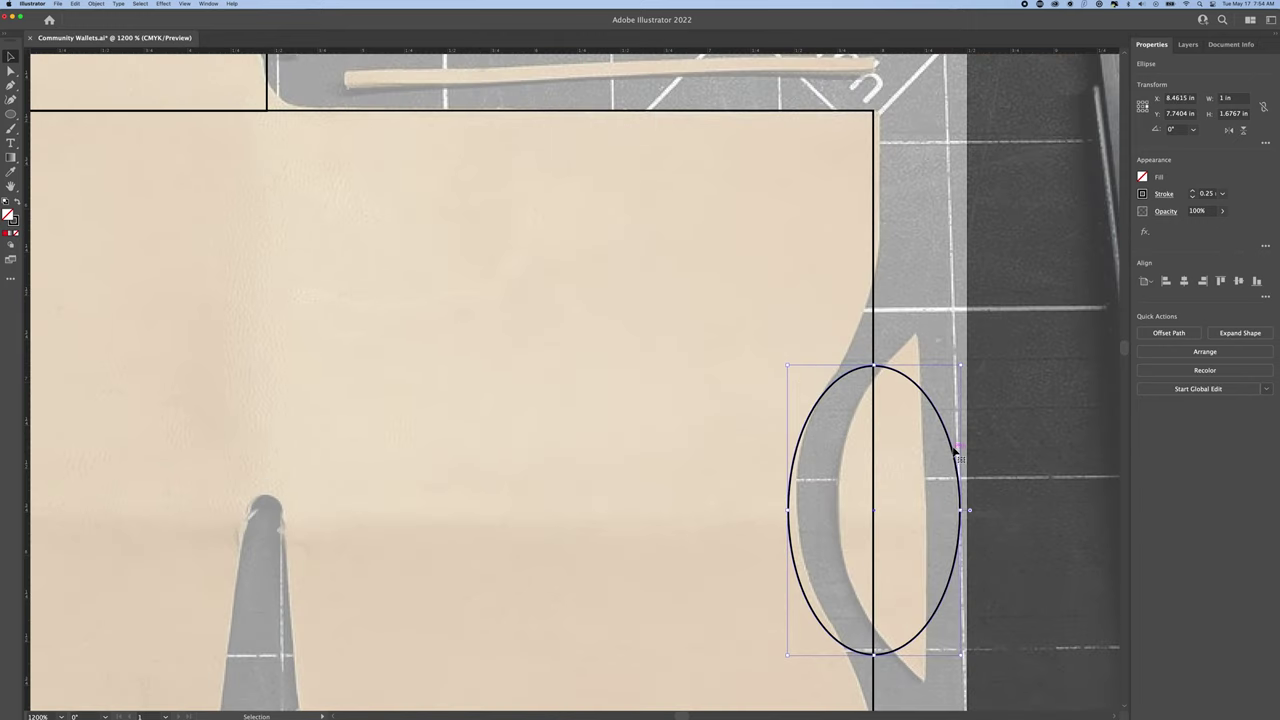
key("super+plus")
key("super+minus")
key("super+minus")
key("super+minus")
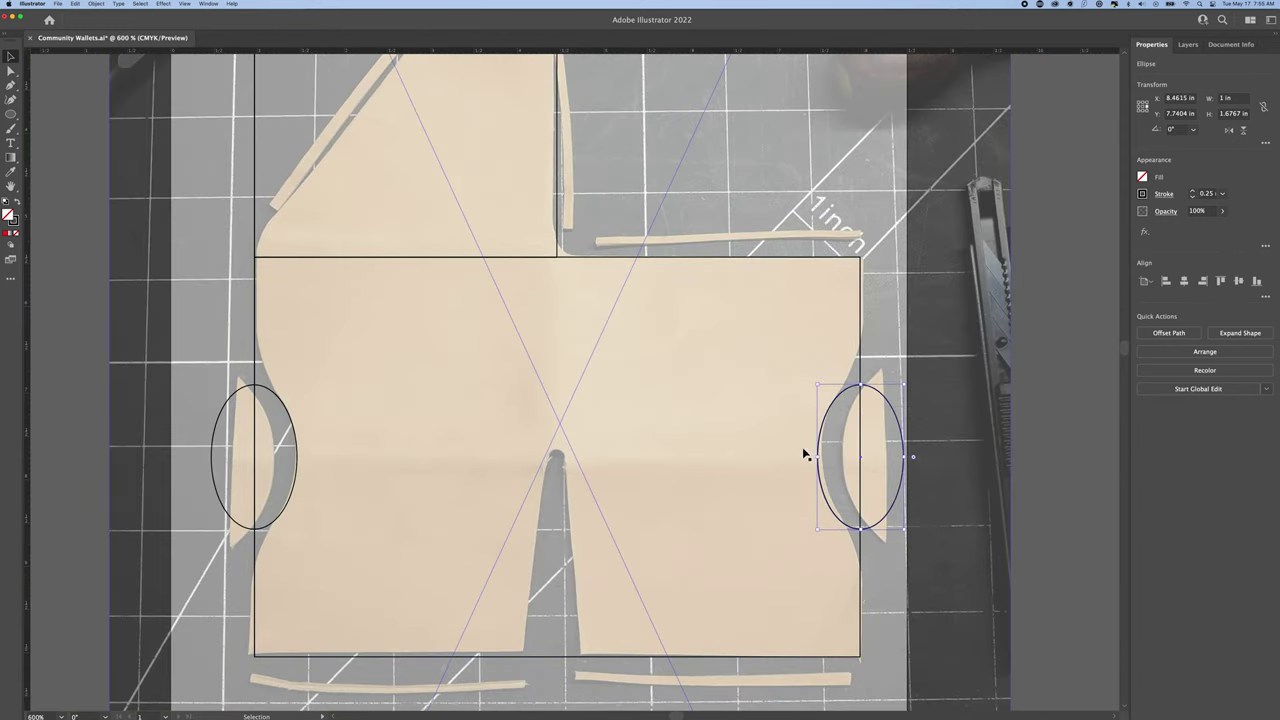
Step: Select both side ellipses with the body rectangle to align them, then the small notch-top circle
key("l")
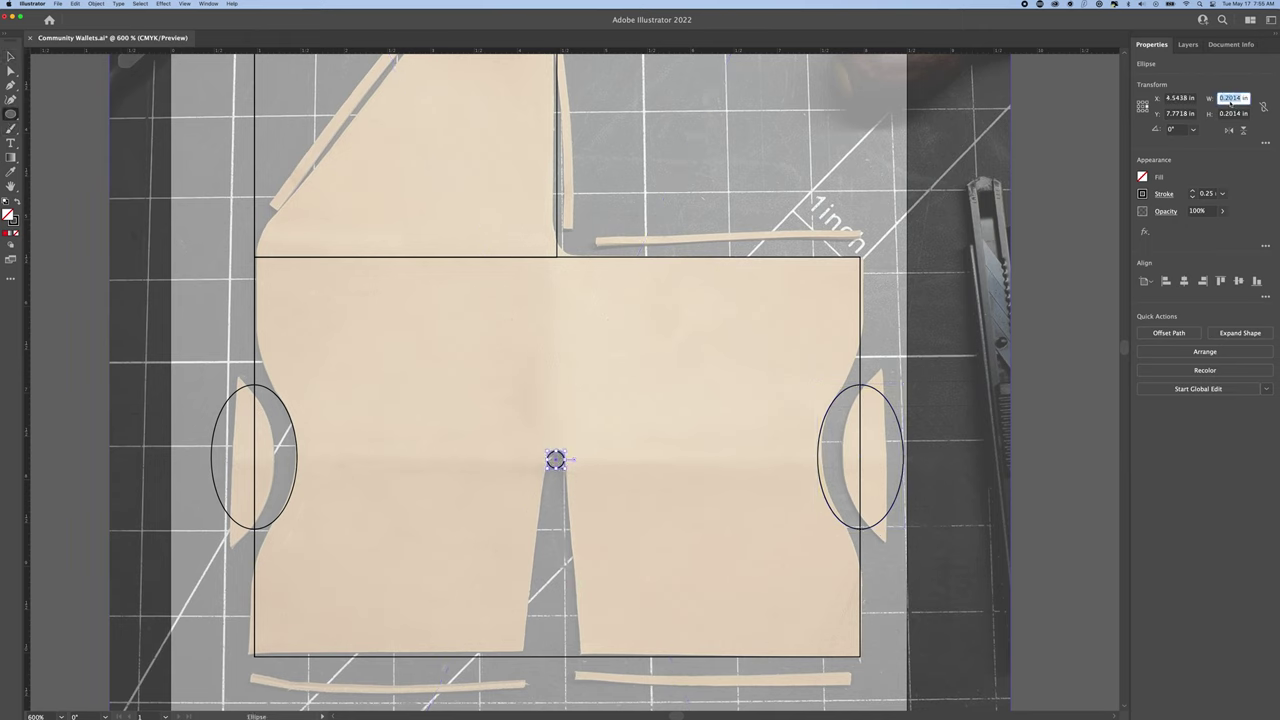
key("v")
left_click(566, 257)
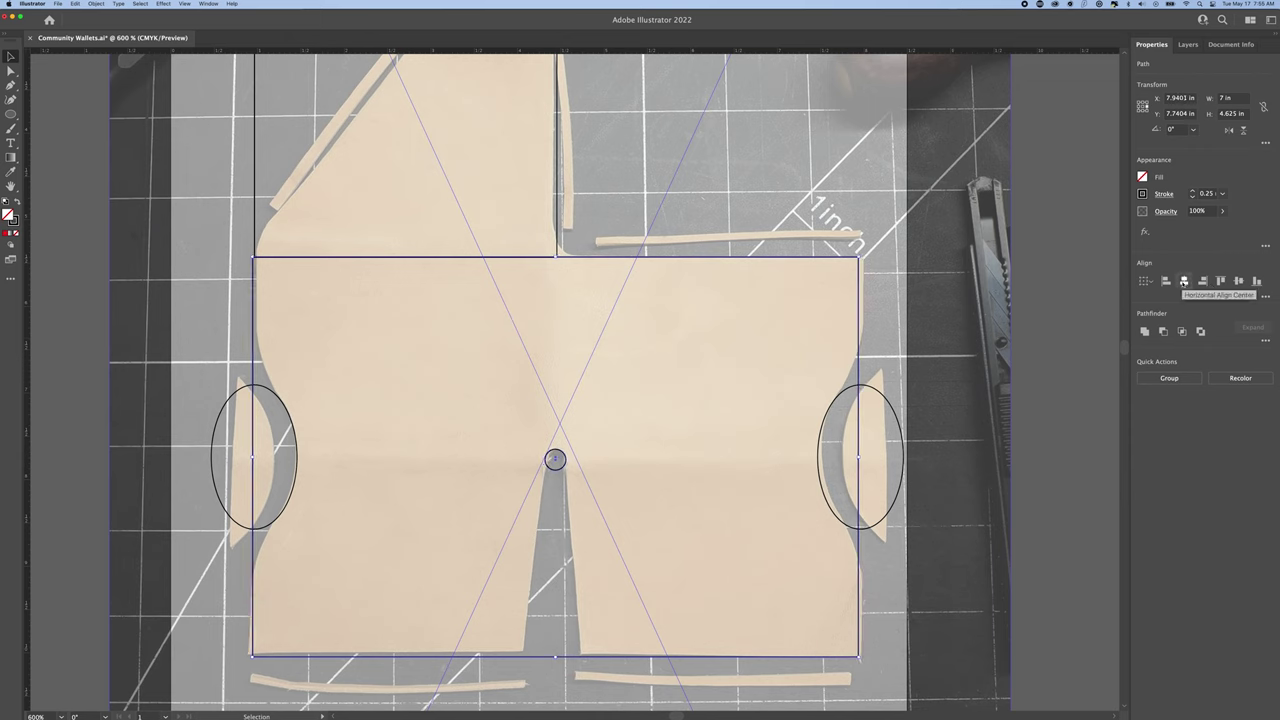
left_click(268, 384)
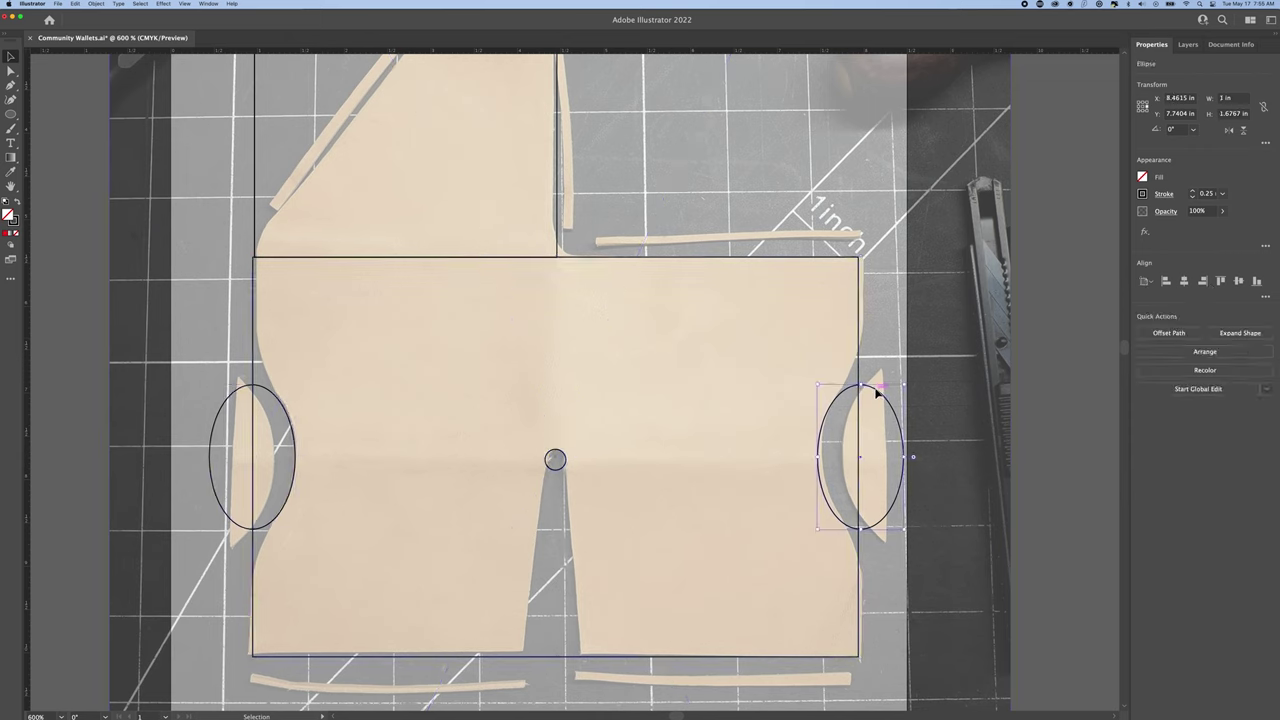
left_click(226, 414, "shift")
left_click(254, 372, "shift")
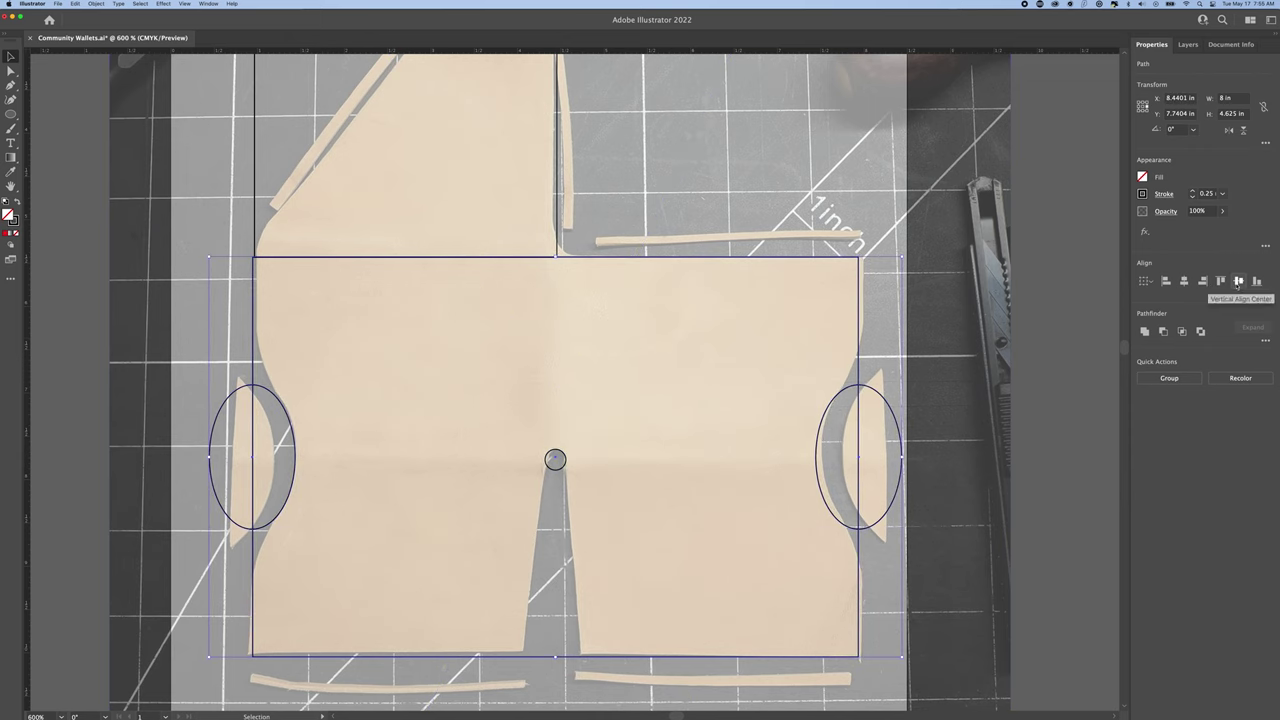
left_click(557, 462)
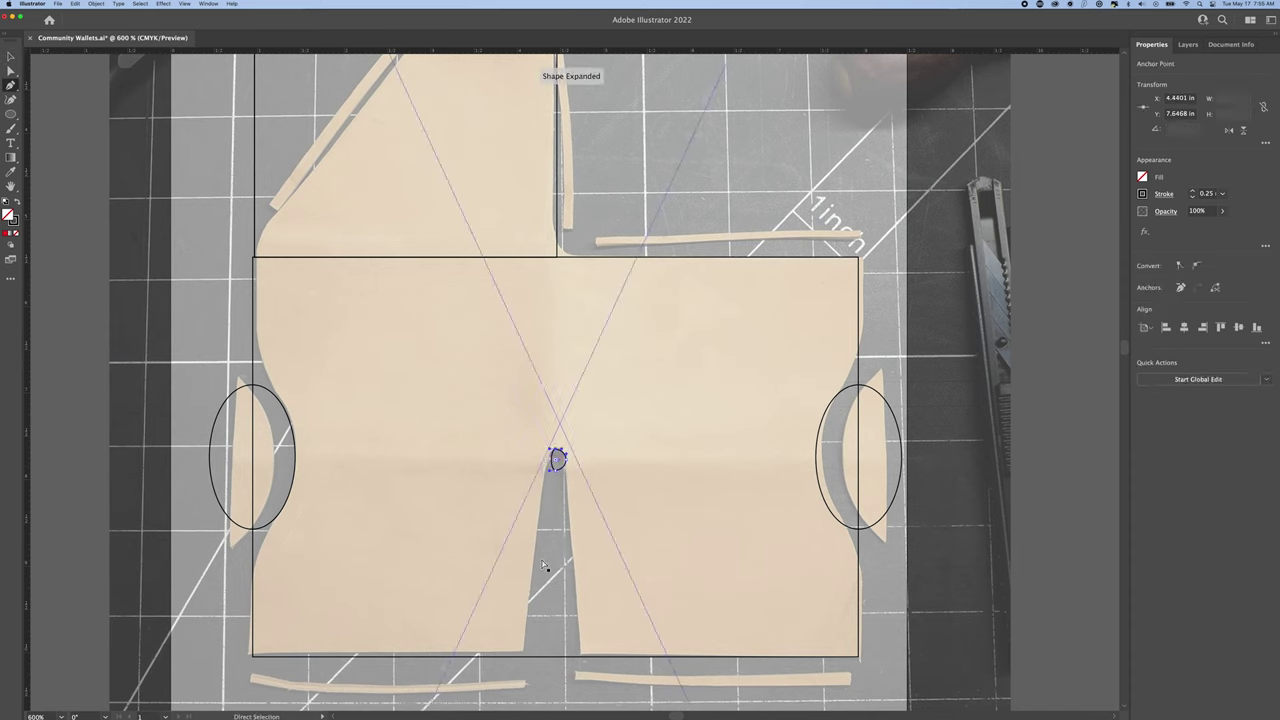
key("m")
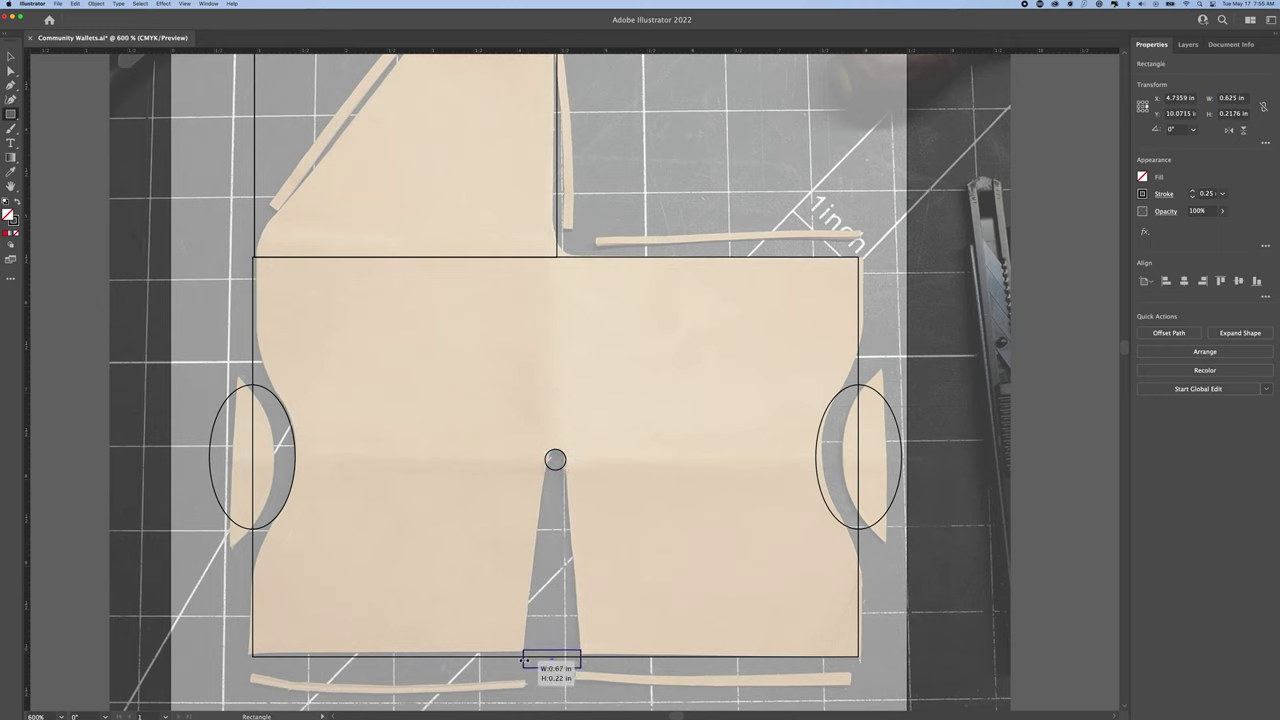
Step: Draw a small guide rectangle at the base of the center notch
left_click_drag(524, 660, 524, 661)
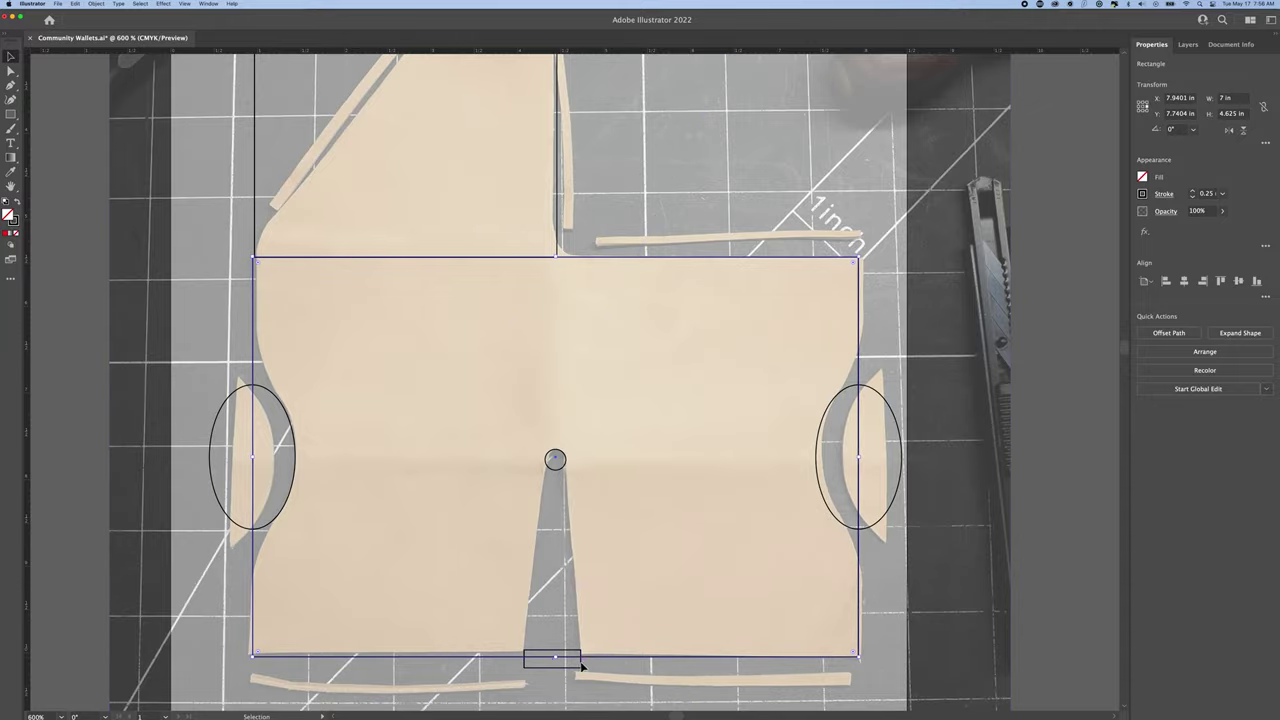
left_click_drag(581, 665, 585, 667)
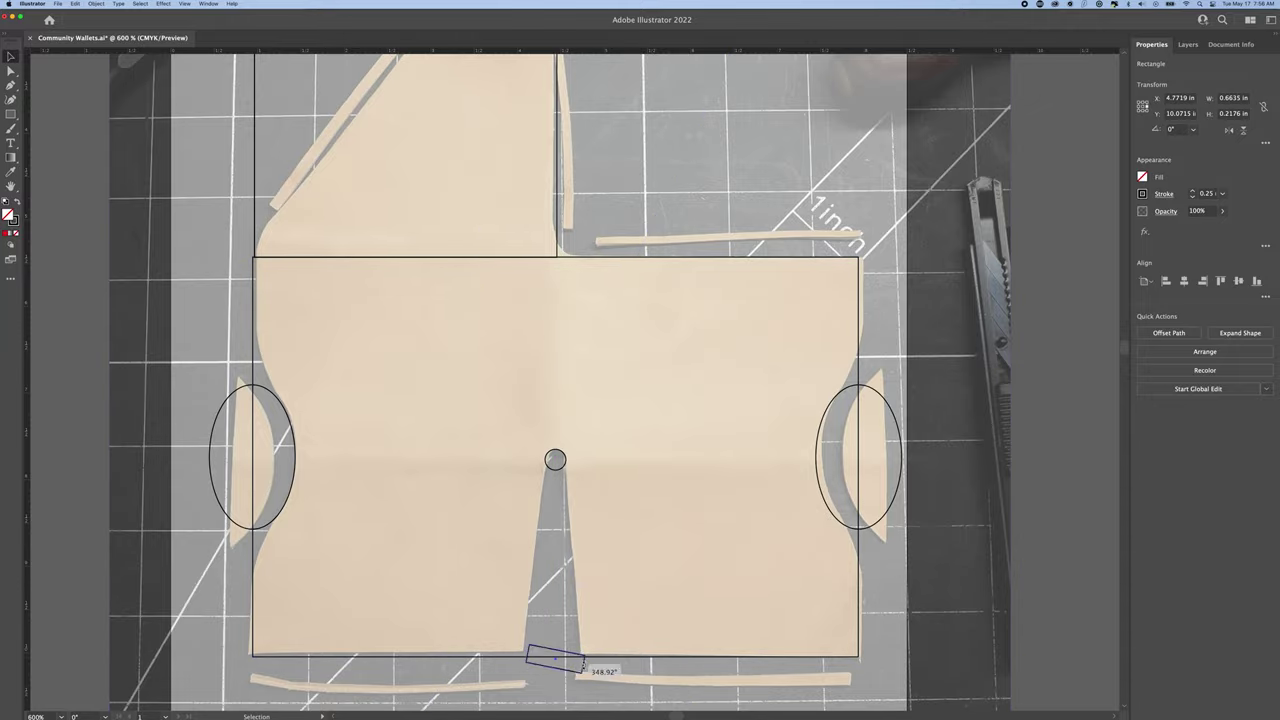
left_click_drag(568, 680, 568, 680)
left_click(568, 680)
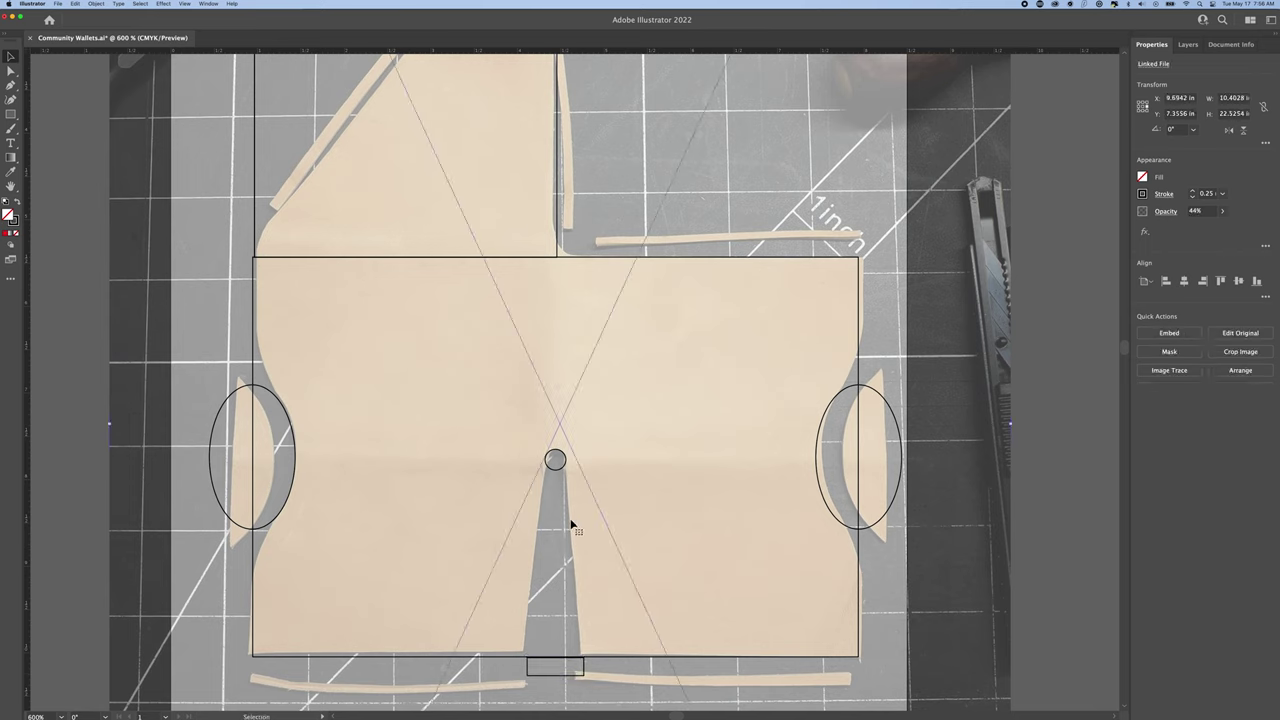
Step: Cut the side ellipses out of the body rectangle with Minus Front and make it a compound path
left_click(262, 386)
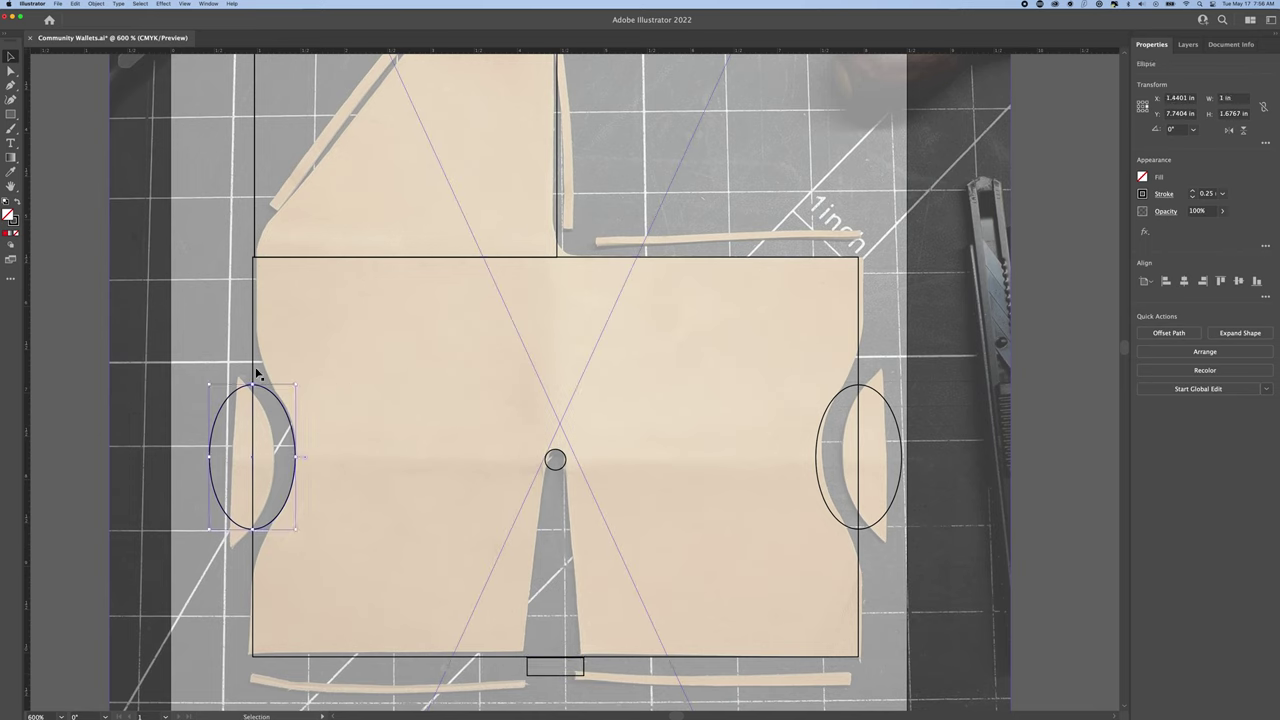
left_click(849, 386, "shift")
left_click(1163, 331)
left_click(615, 659)
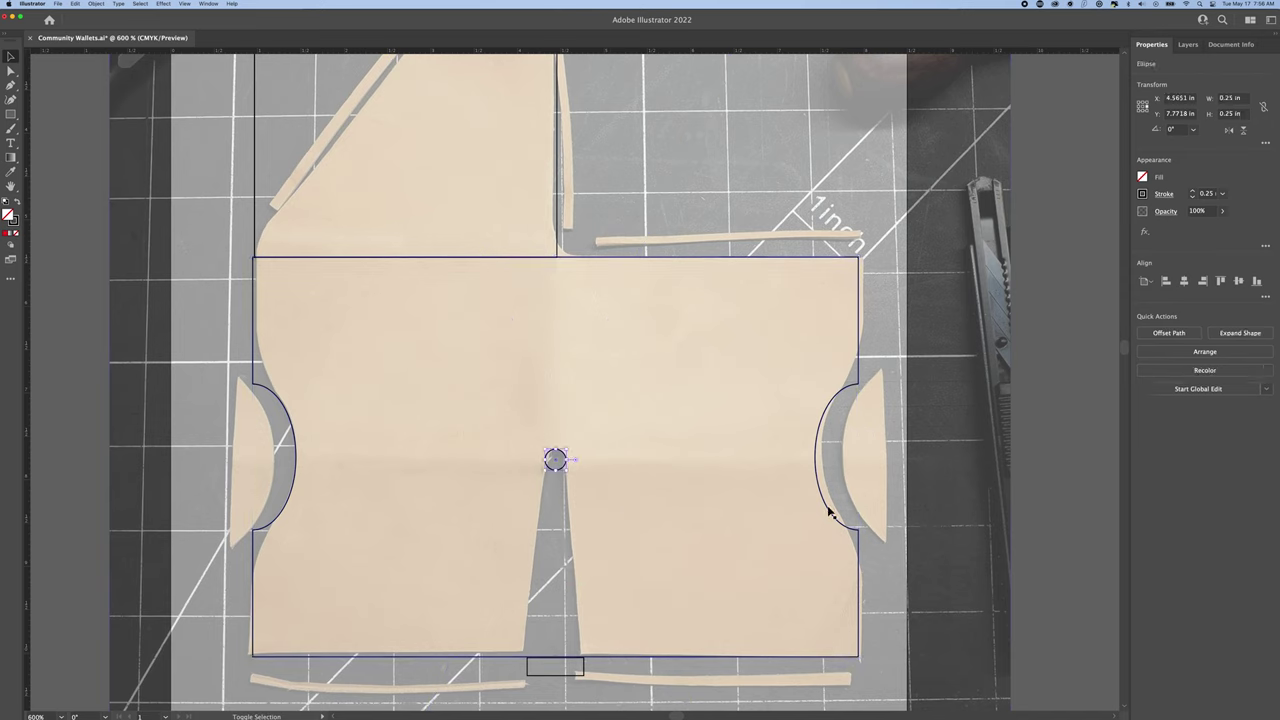
key("super+8")
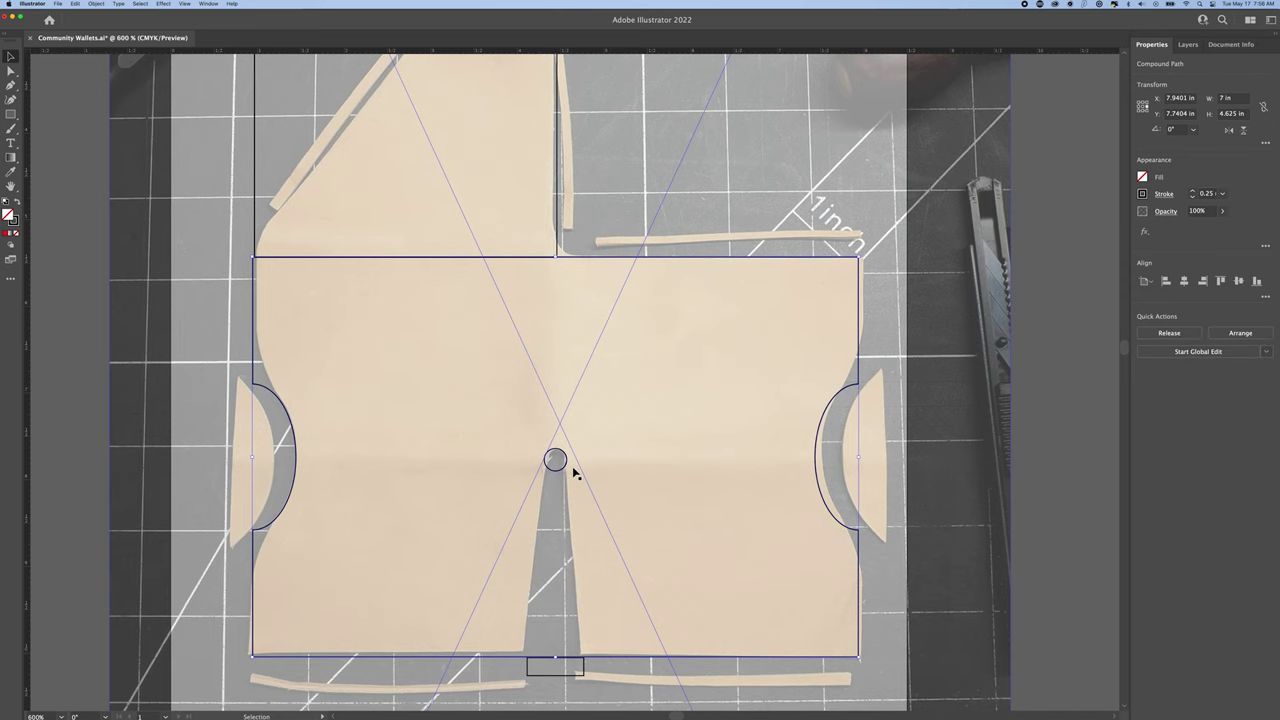
Step: Pen-trace the narrow notch from the circle top to the bottom edge and combine it with the outline
key("a")
left_click(557, 474)
key("p")
left_click(547, 459)
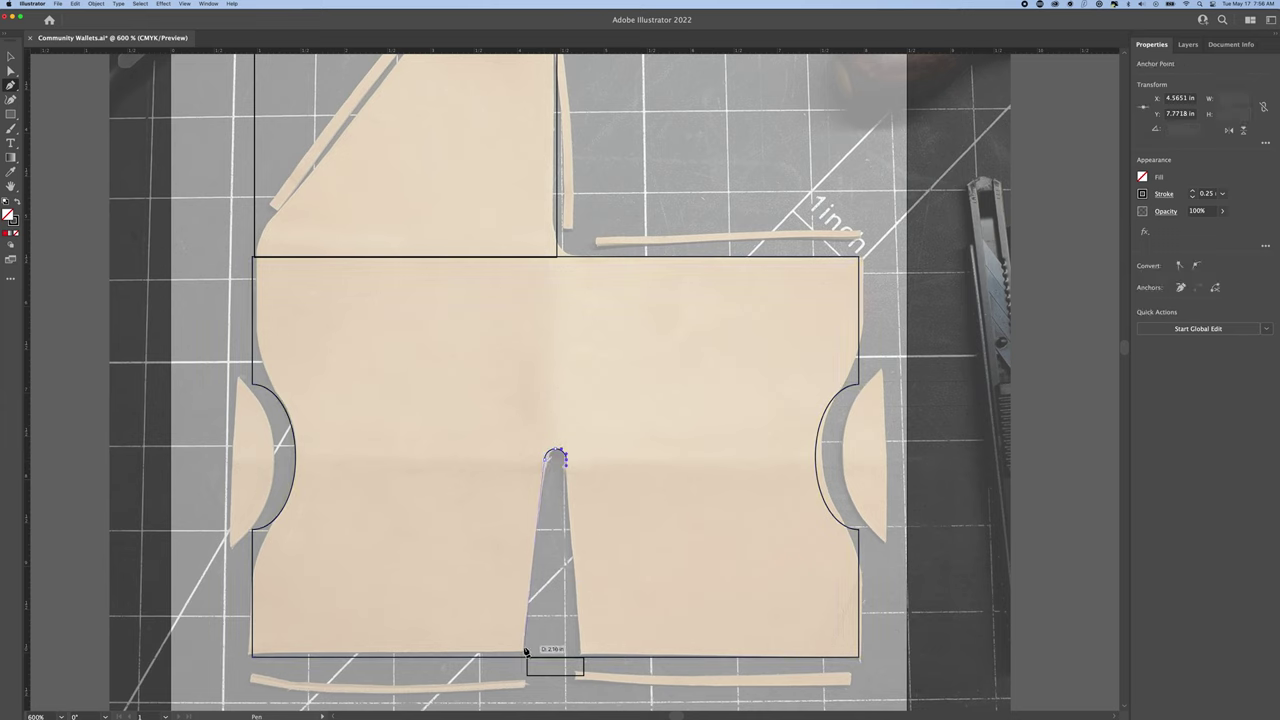
left_click(529, 670)
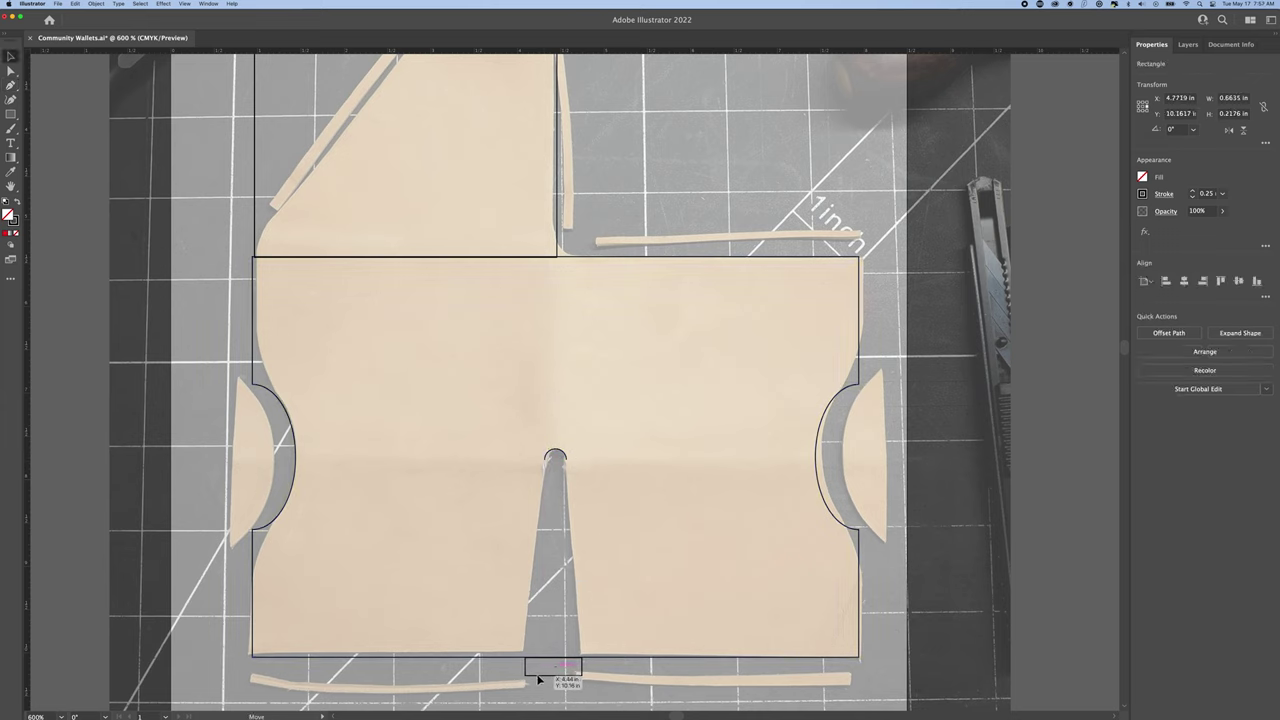
key("p")
left_click(559, 457)
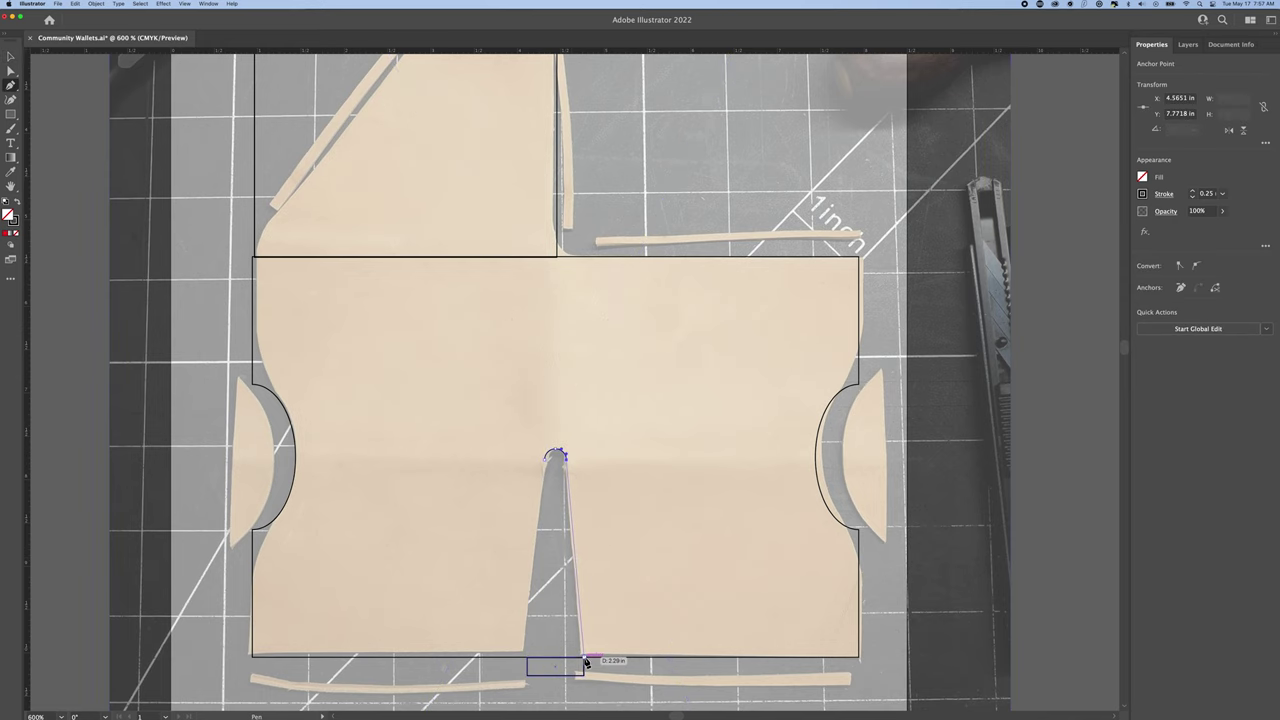
left_click(529, 665)
key("v")
left_click(600, 656, "shift")
key("super+8")
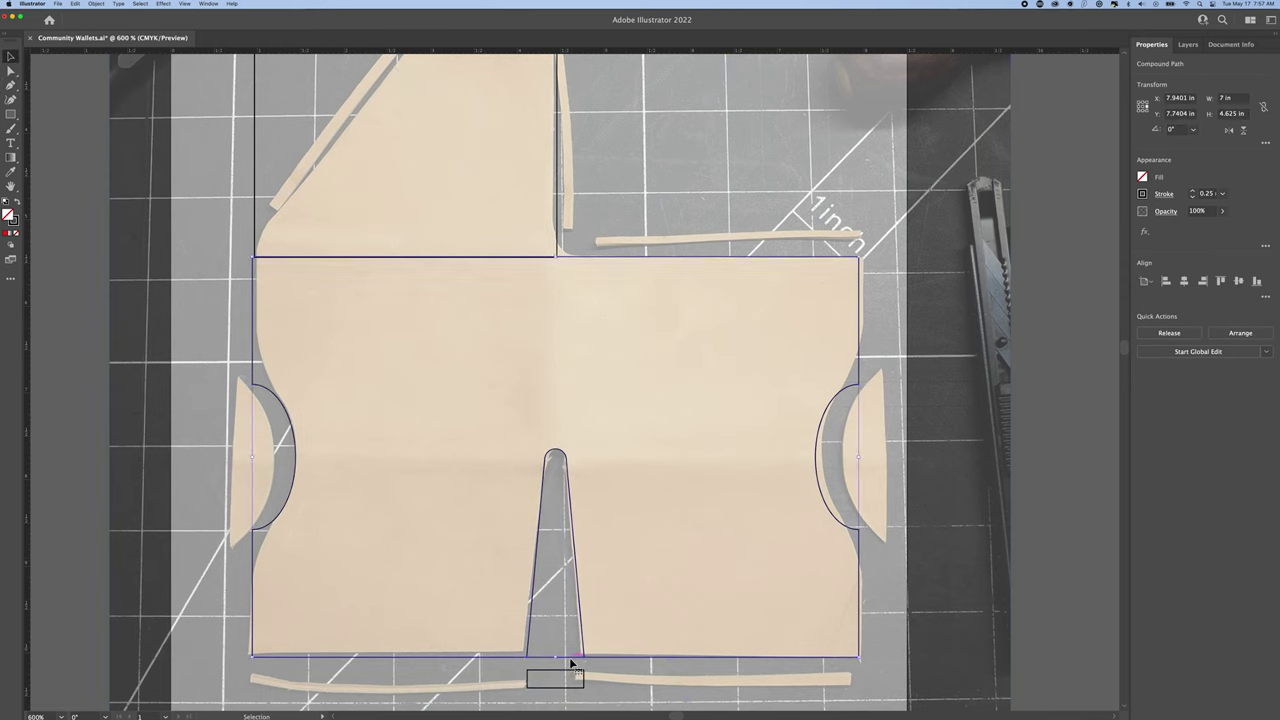
Step: Join the open anchor gaps at the outline's bottom right and bottom left
key("a")
left_click(584, 658)
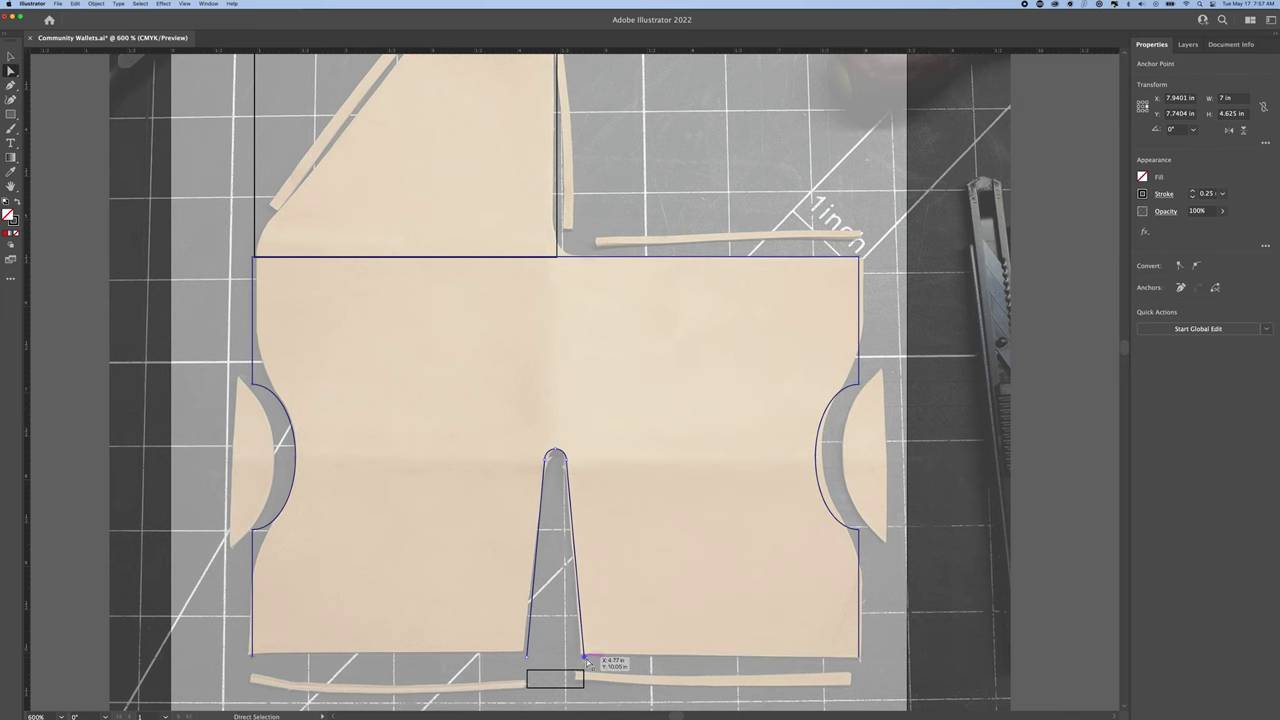
right_click(859, 658)
left_click(875, 610)
right_click(254, 655)
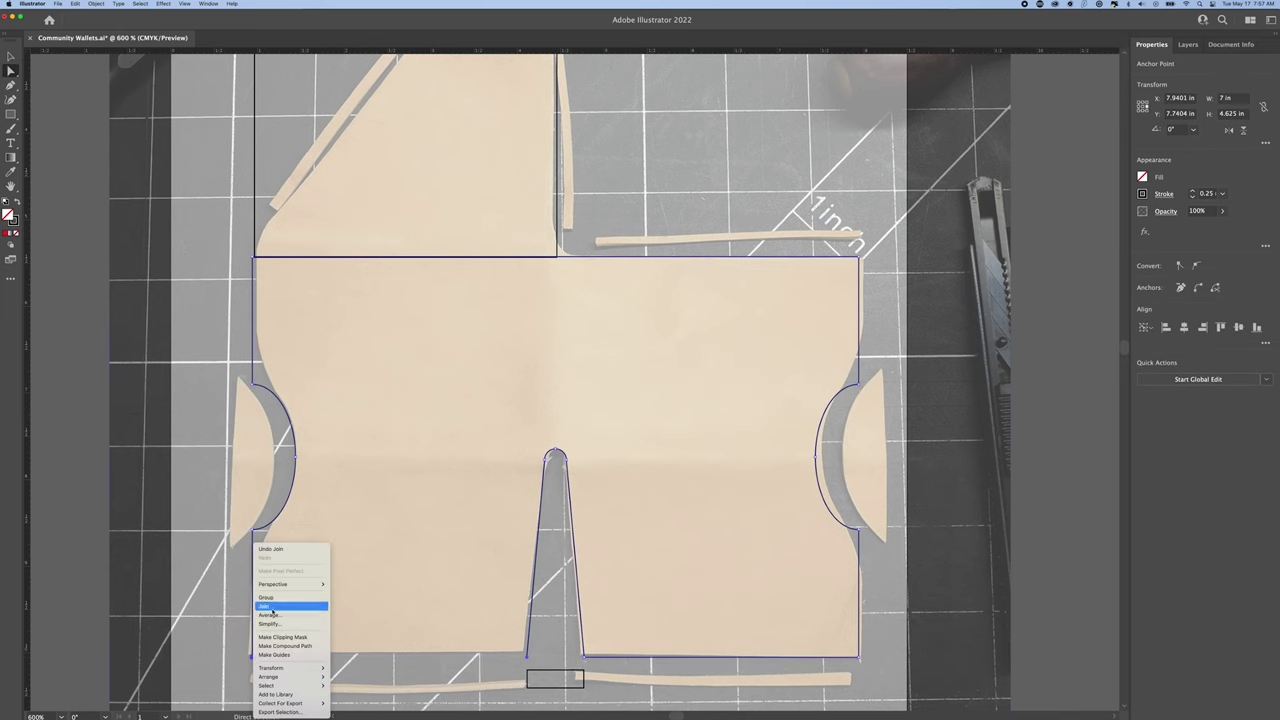
left_click(272, 607)
key("v")
left_click(561, 541)
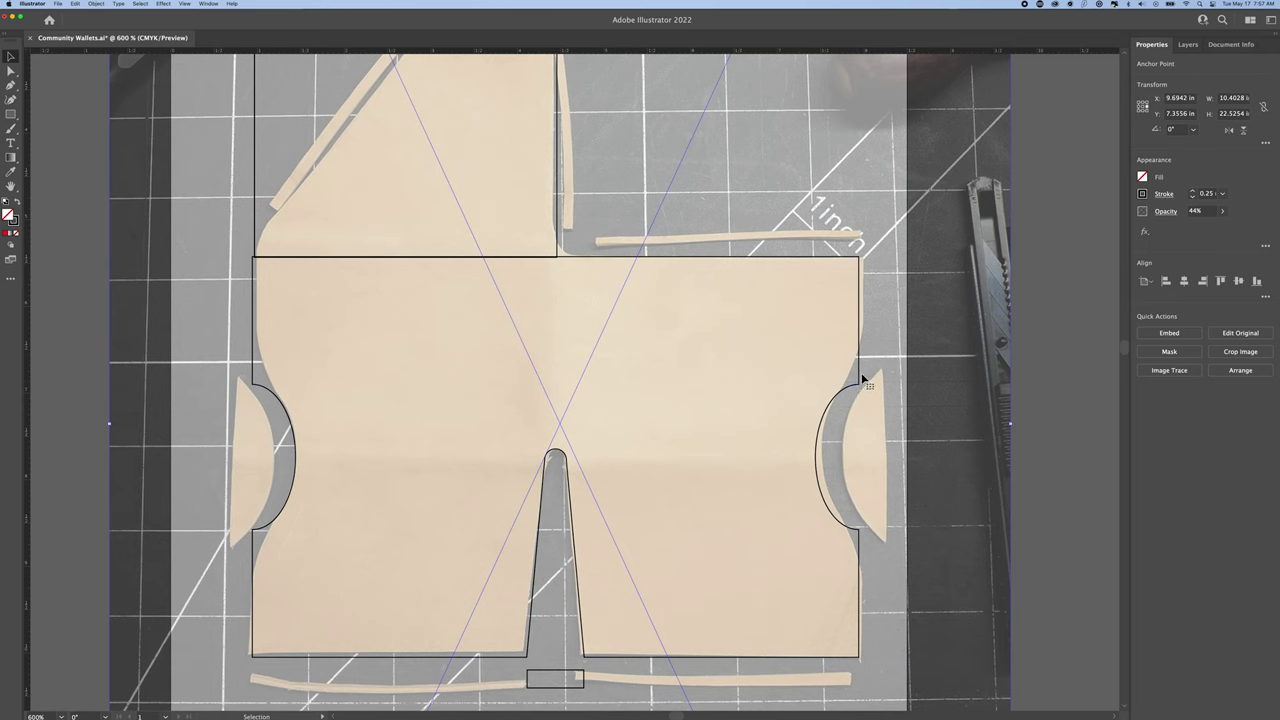
Step: Nudge the template left and adjust the top anchors of both side cut-outs
key("Left")
key("Left")
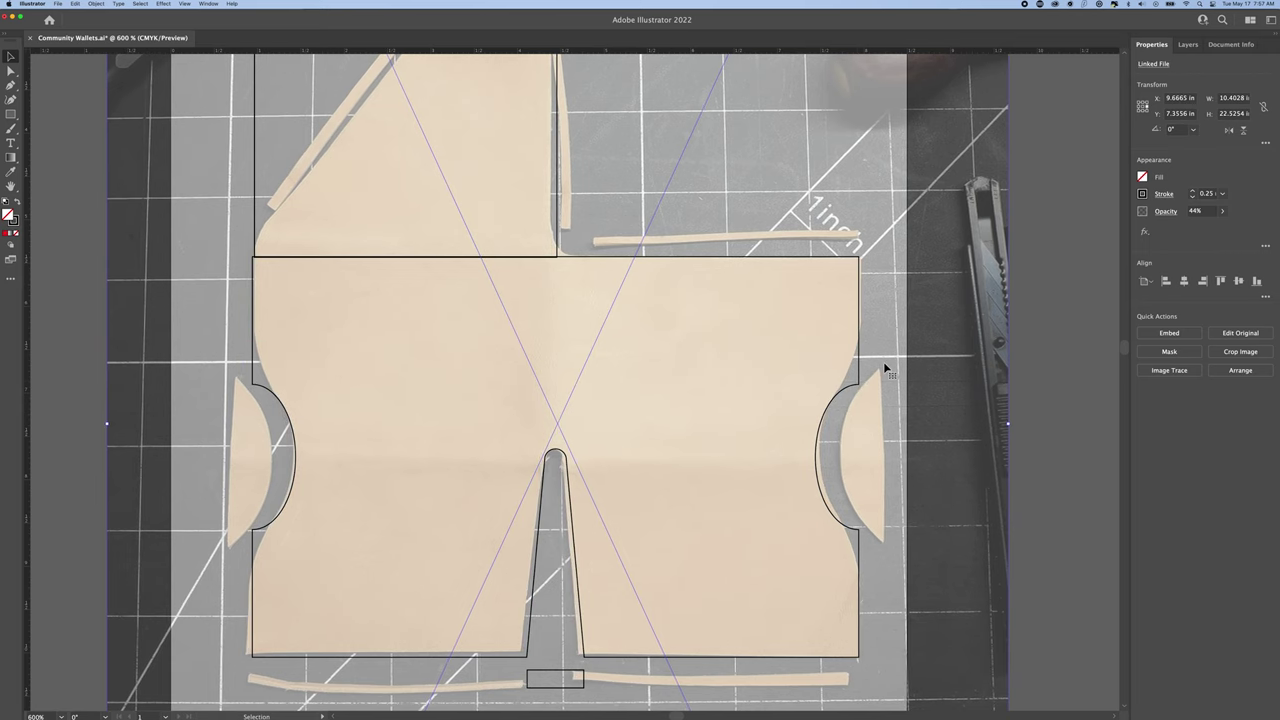
key("a")
mouse_move(858, 386)
left_mouse_down()
mouse_move(871, 377)
mouse_move(855, 332)
mouse_move(857, 379)
left_mouse_up()
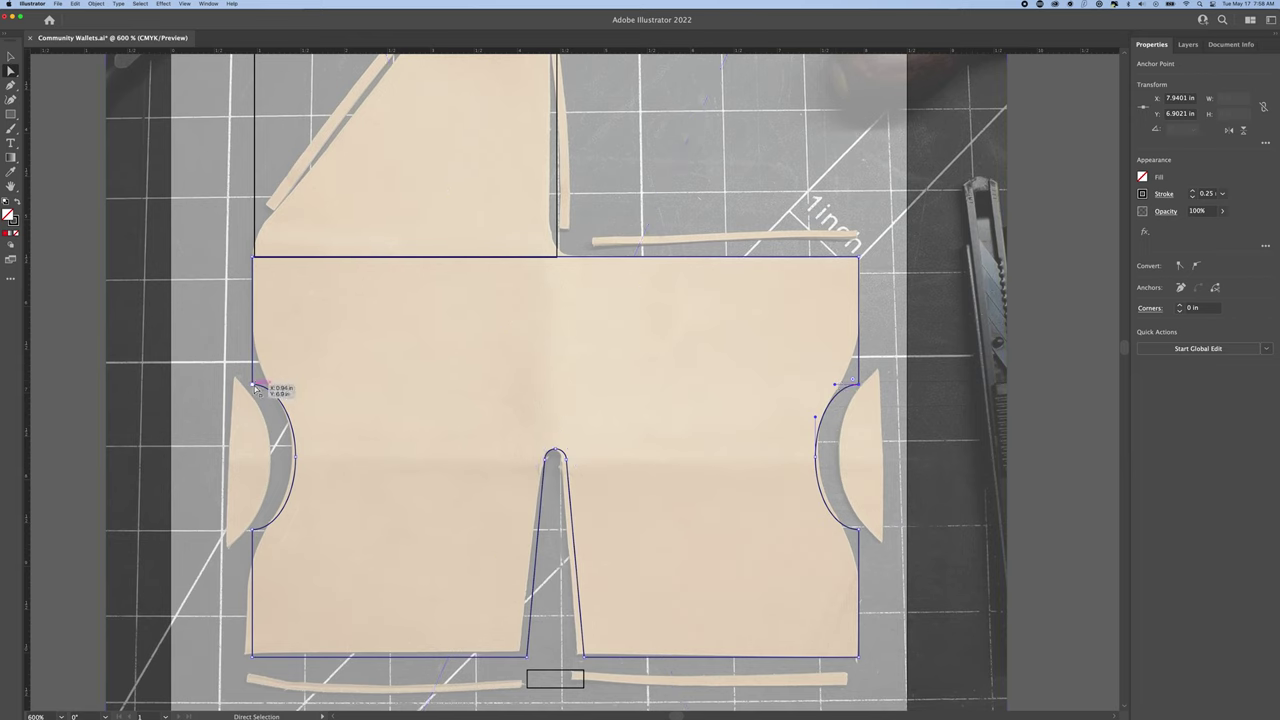
mouse_move(258, 388)
left_mouse_down()
mouse_move(257, 337)
mouse_move(254, 384)
left_mouse_up()
Step: Draw a 7 in guide band along the outline top and copy it to the bottom
key("m")
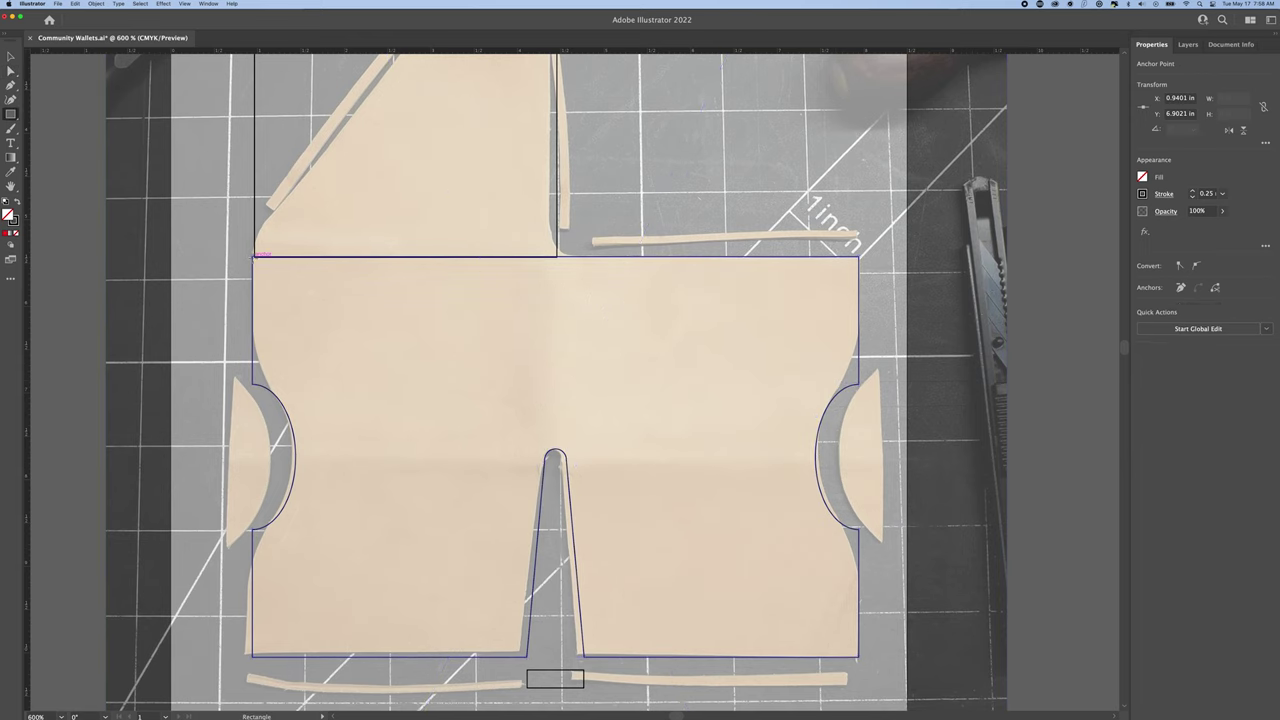
left_click_drag(253, 256, 864, 329)
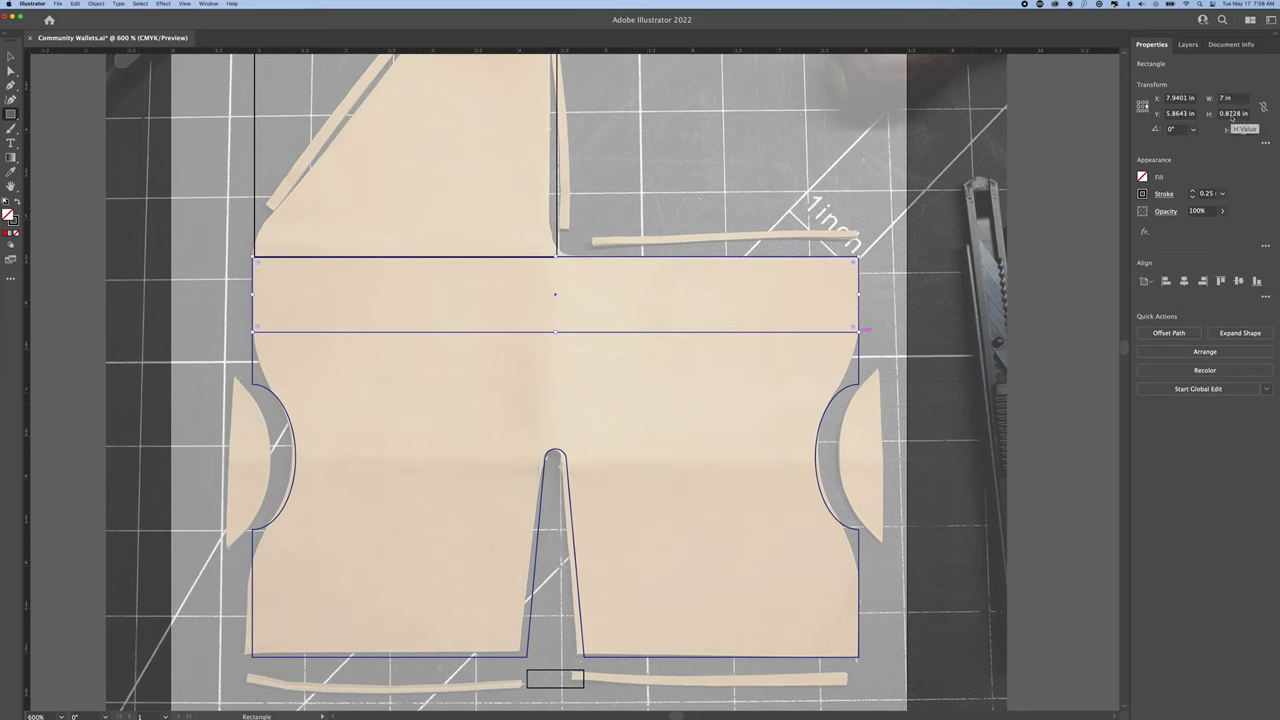
type("5")
key("Return")
key("v")
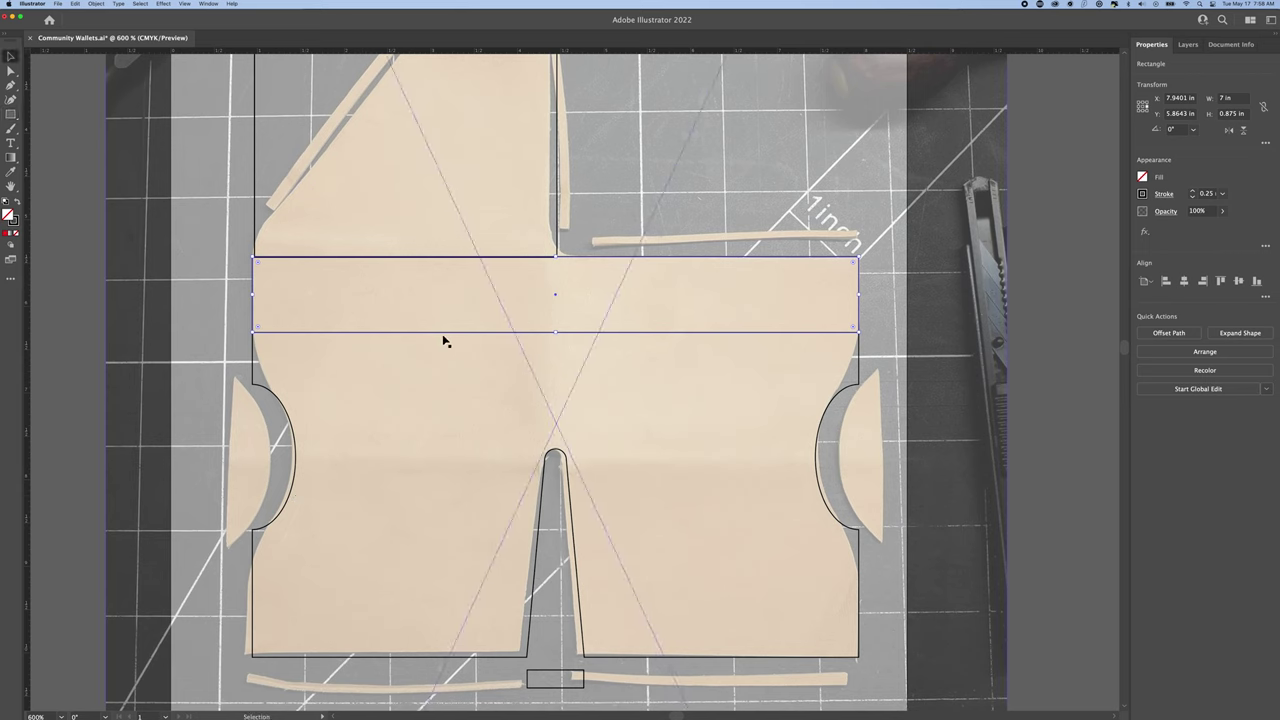
left_click_drag(443, 337, 449, 663)
Step: Move the top and bottom anchors of both side curves onto the guide bands
key("a")
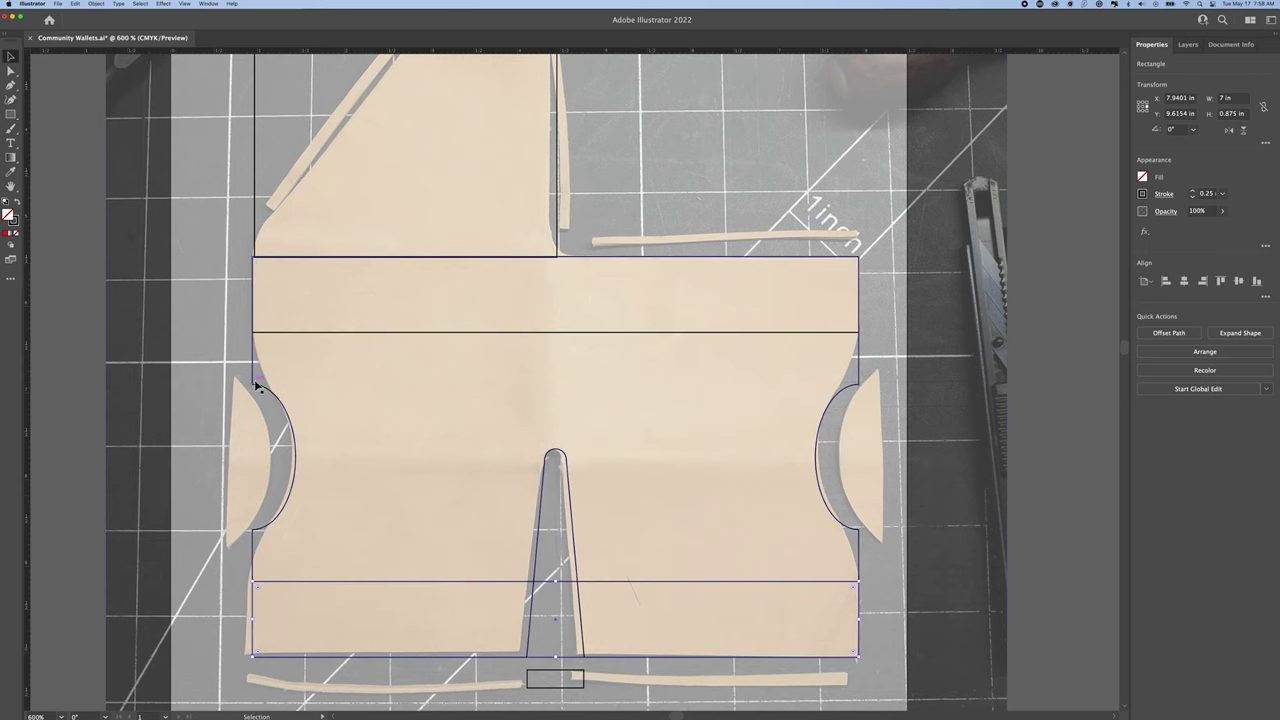
left_click_drag(252, 381, 254, 331)
left_click_drag(254, 528, 254, 580)
left_click_drag(858, 384, 857, 332)
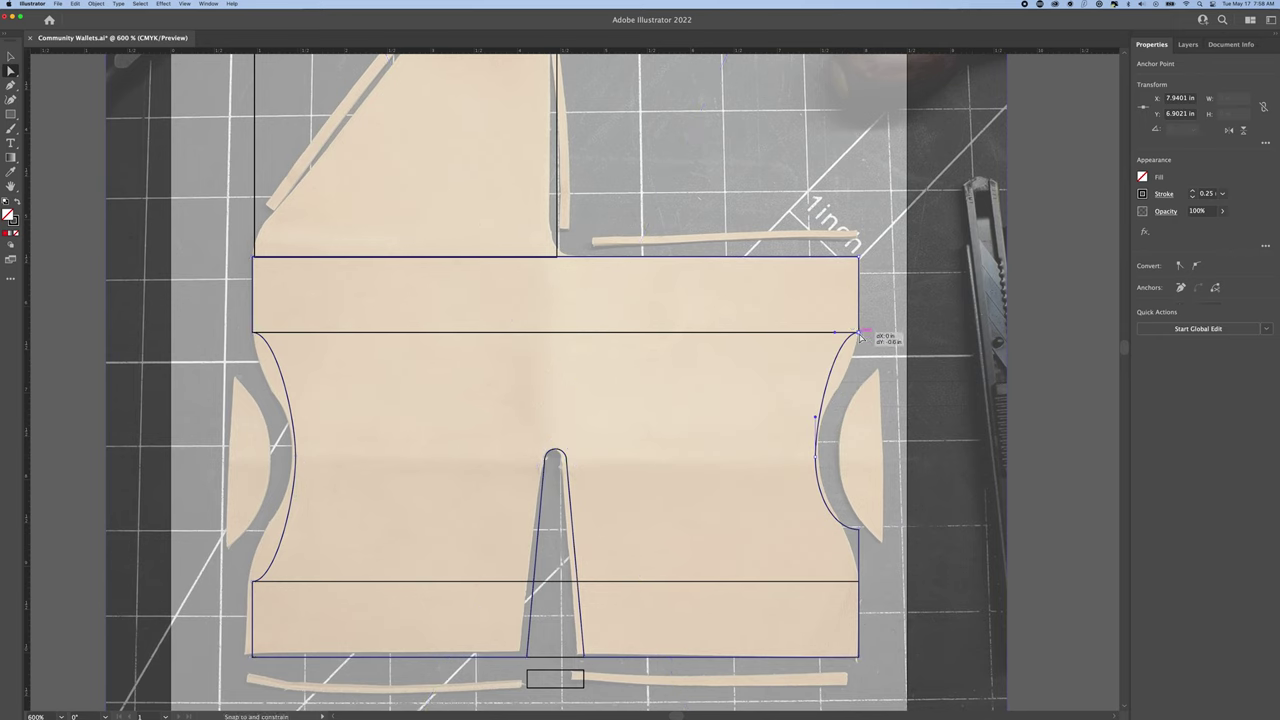
left_click_drag(857, 528, 858, 569)
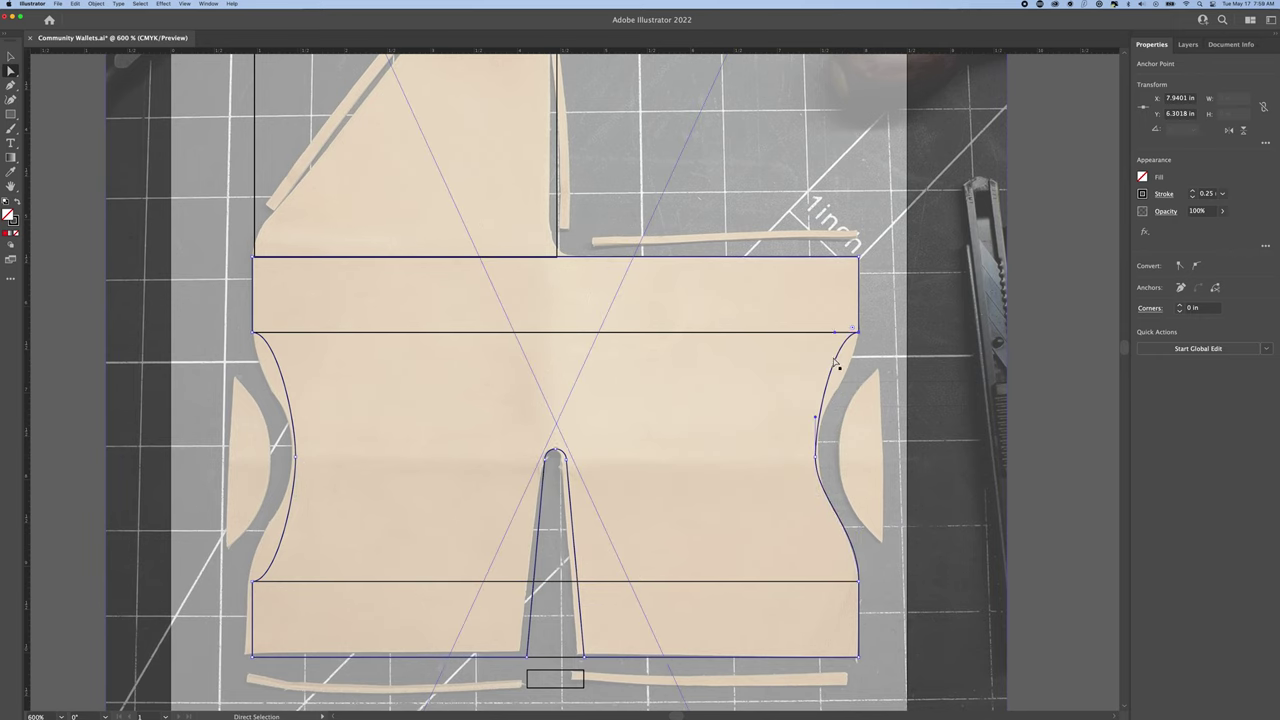
left_click(858, 336)
left_click(859, 358)
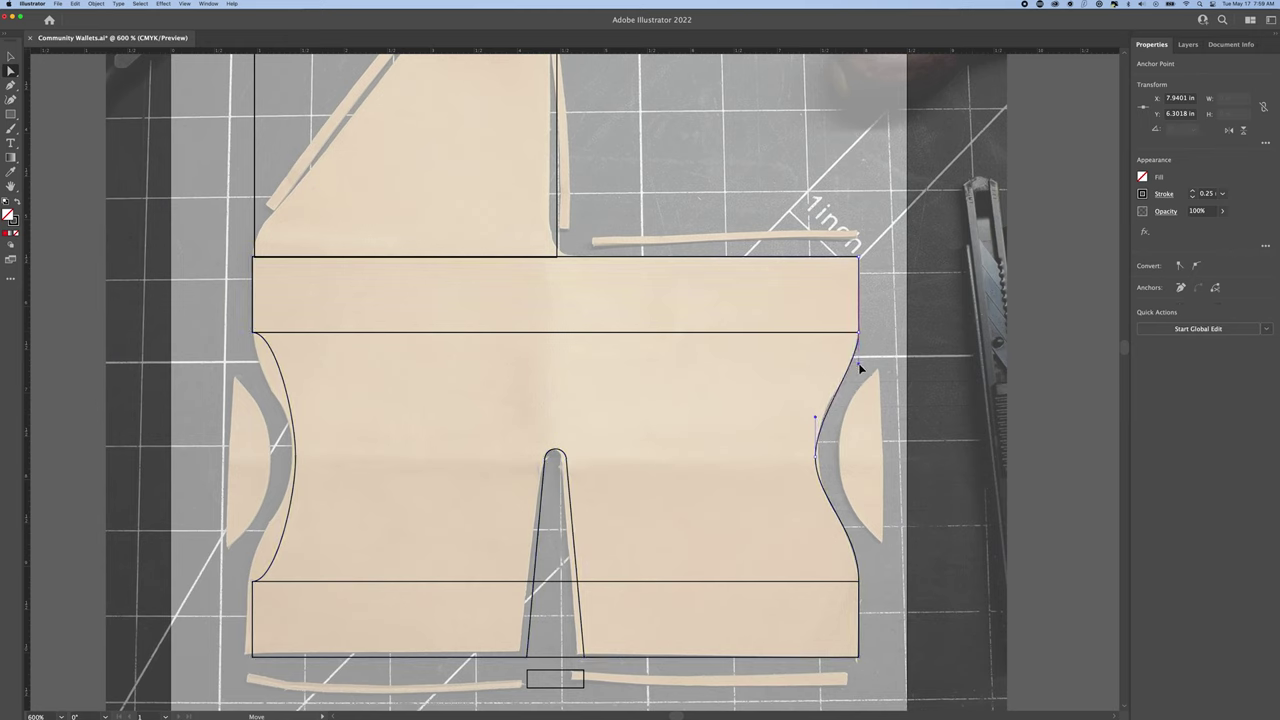
left_click(251, 357)
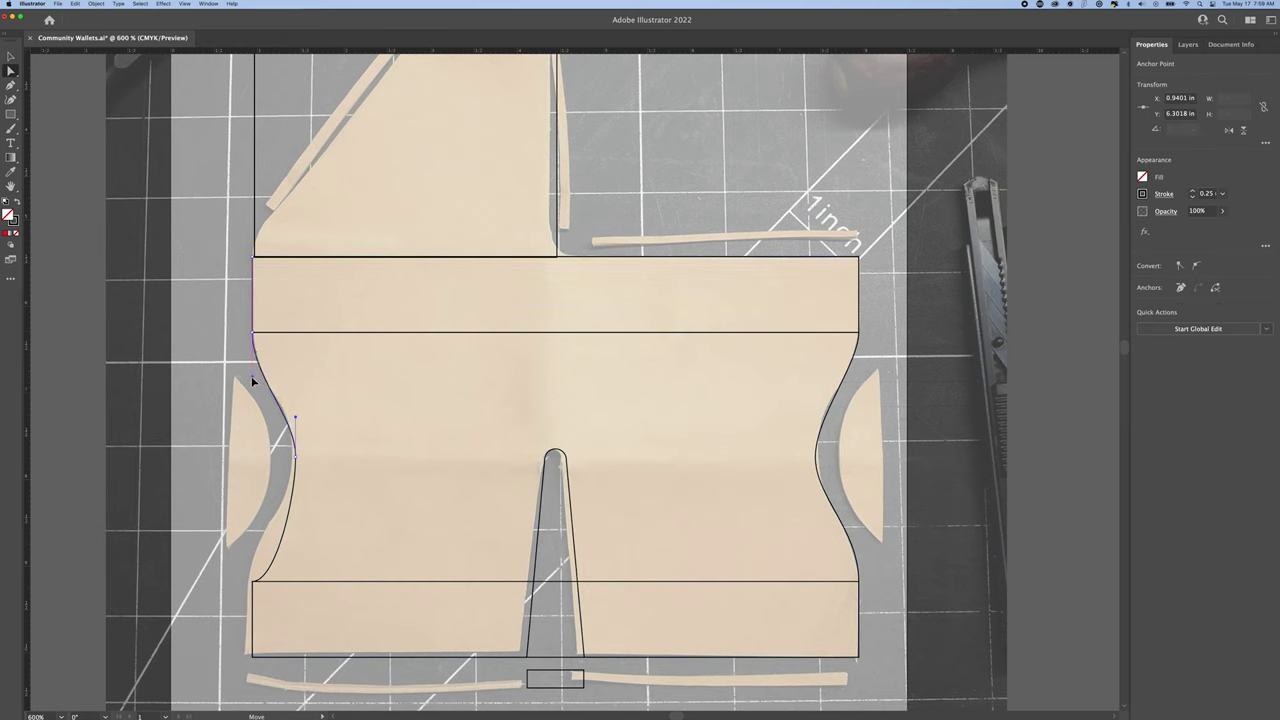
left_click(253, 383)
left_click(253, 578)
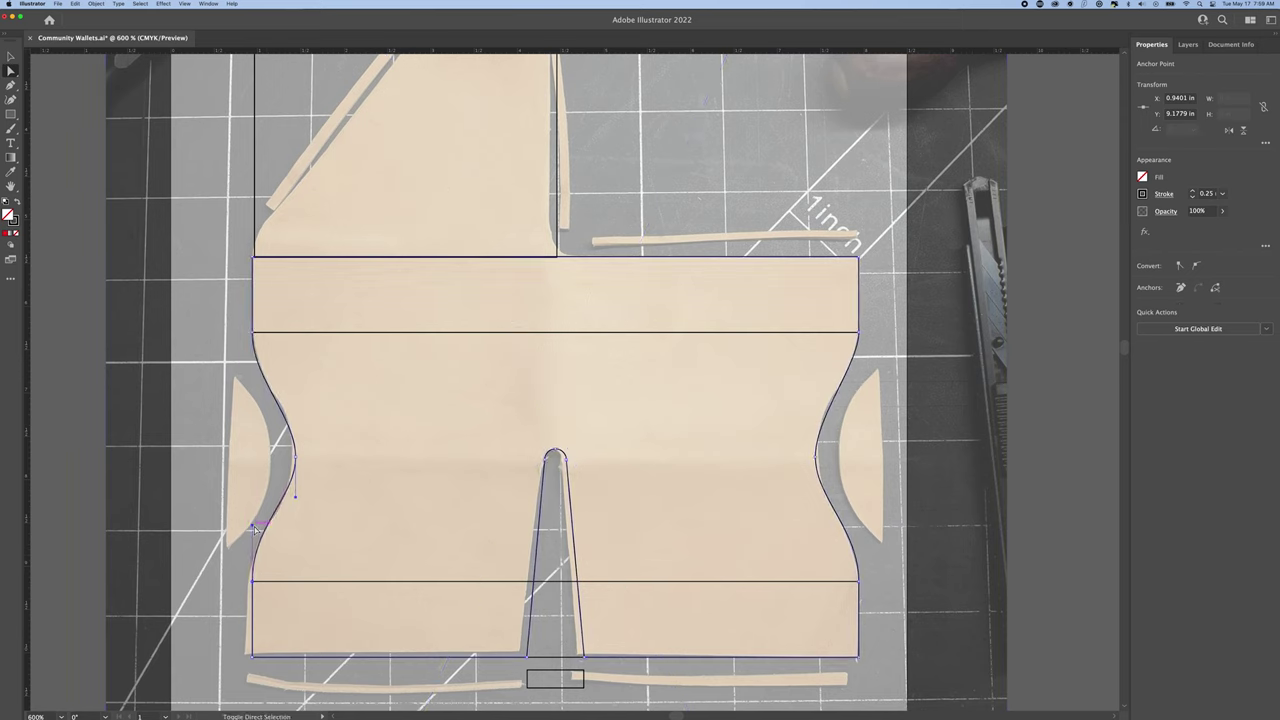
Step: Lengthen the side curves' direction handles to follow the template cut-outs
key("v")
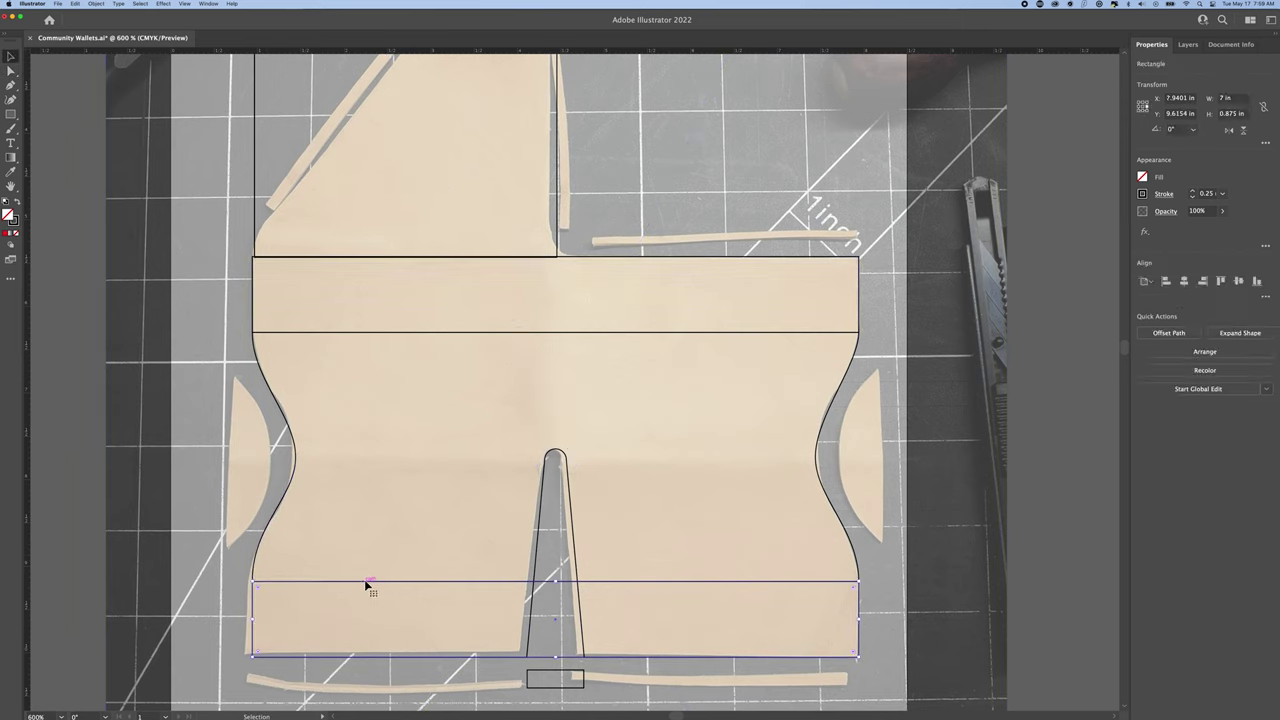
left_click(349, 337)
left_click(668, 414)
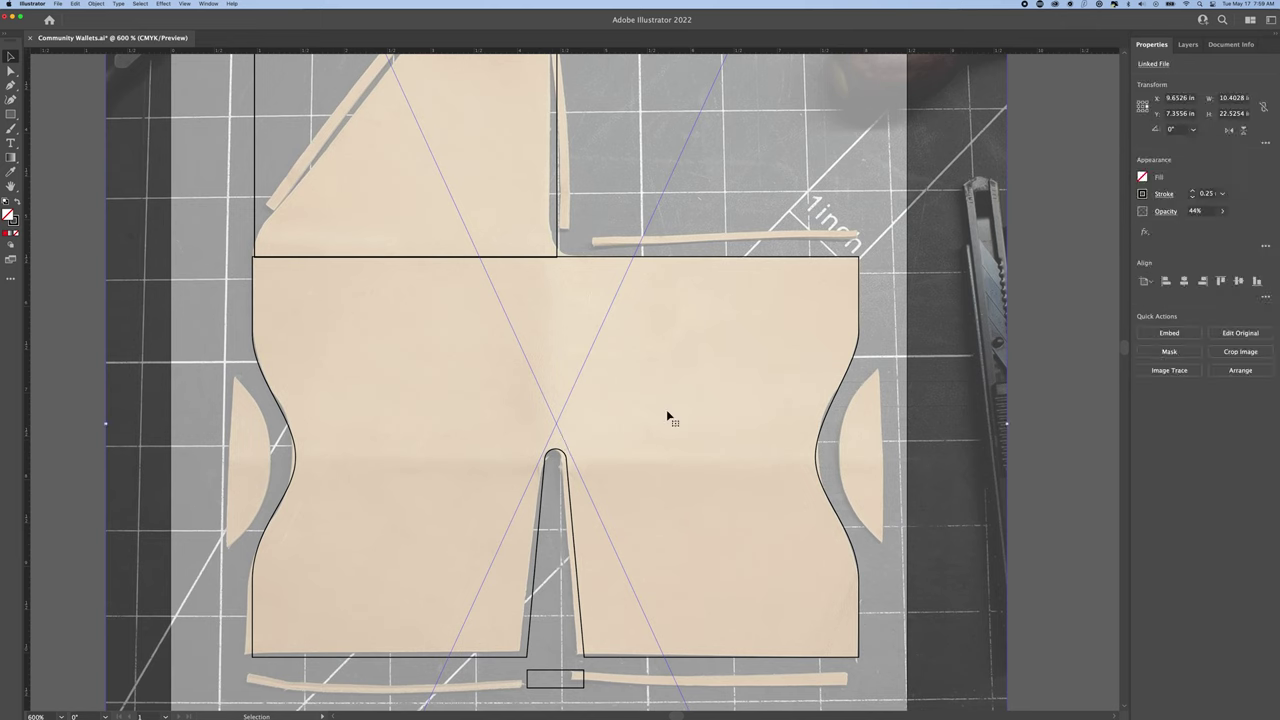
key("a")
left_click(818, 432)
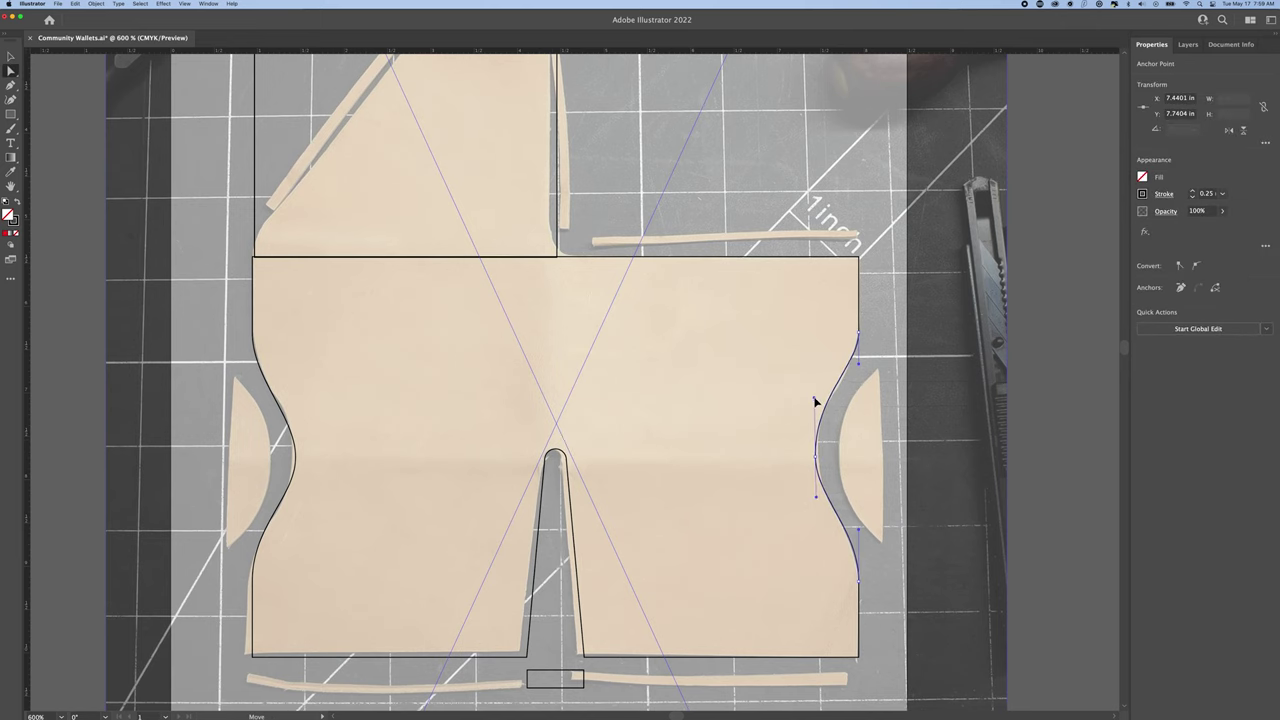
left_click_drag(815, 497, 816, 507)
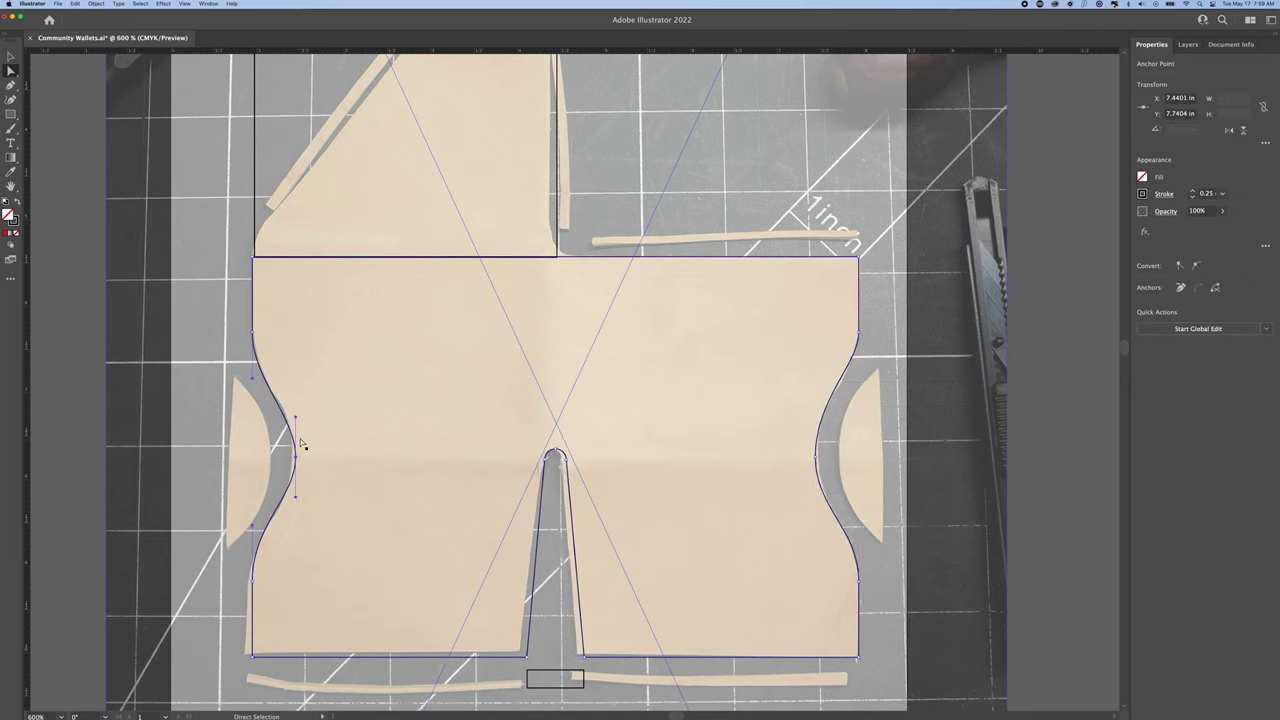
left_click_drag(295, 418, 295, 402)
left_click_drag(296, 498, 296, 515)
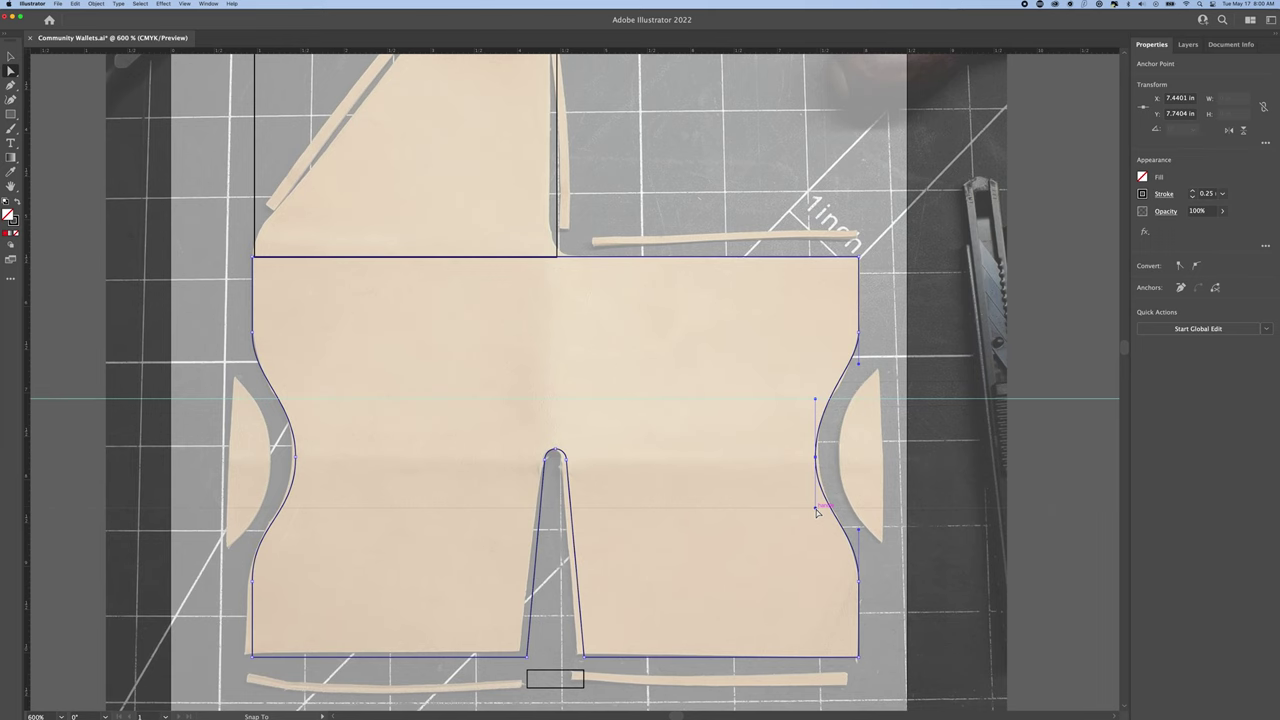
left_click(817, 511)
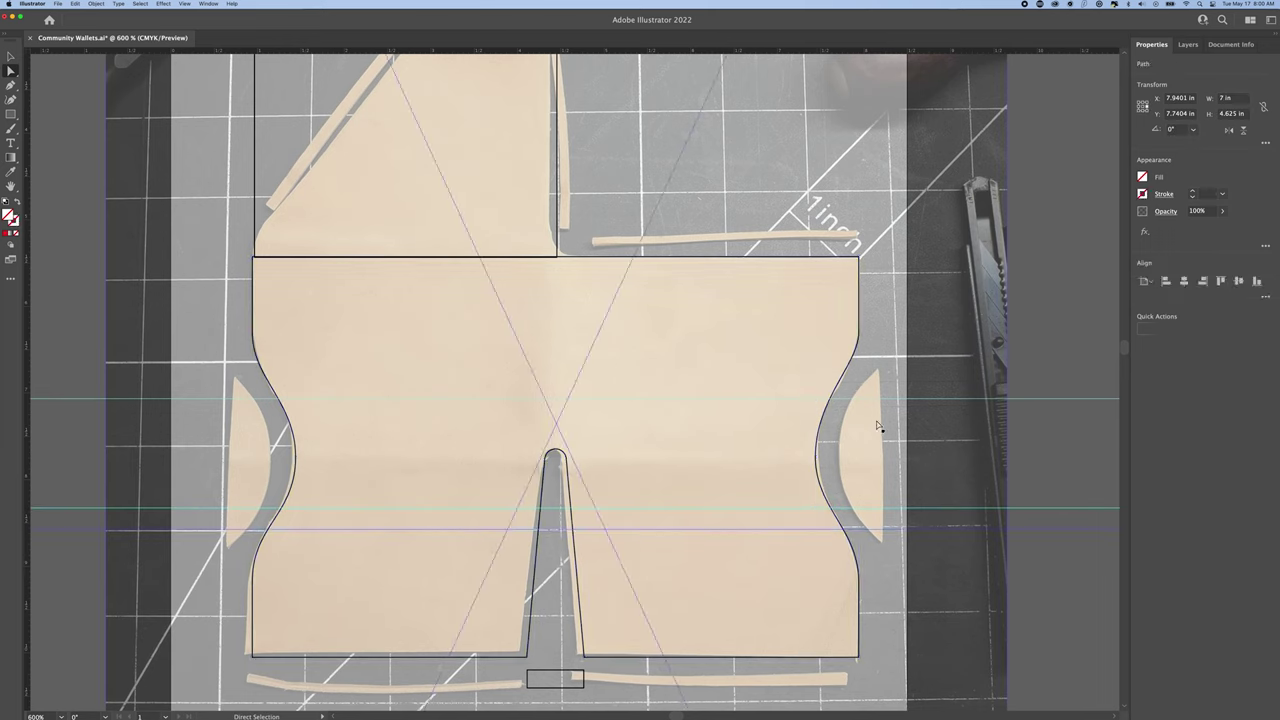
Step: Add a horizontal guide at Y 7.7404 in and draw a small 1 mm black-stroked rectangle by the right curve
key("super+z")
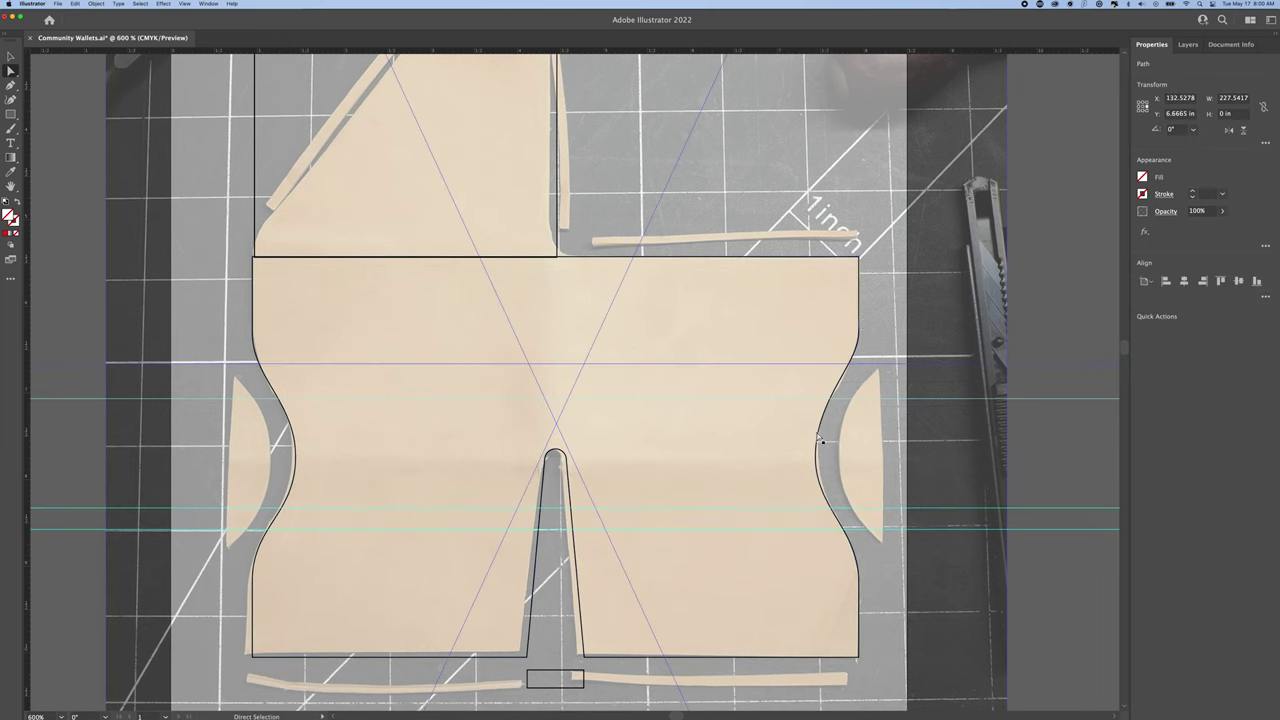
key("super+z")
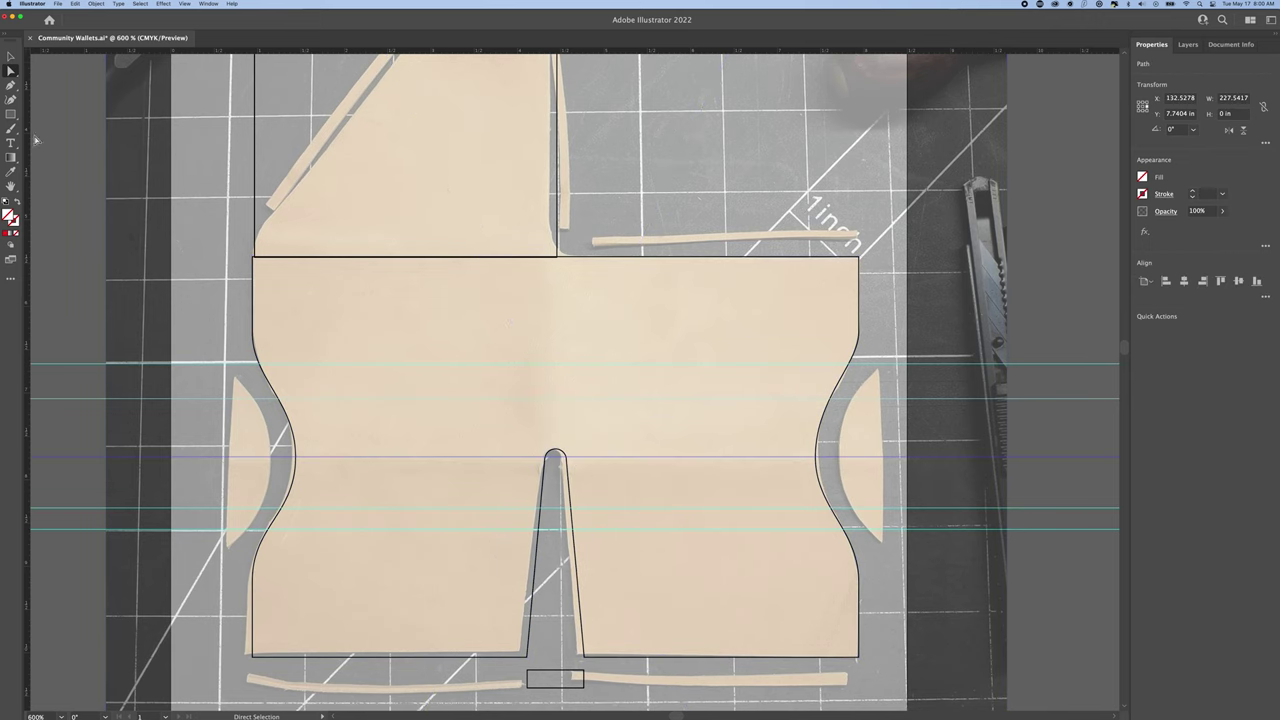
left_click_drag(765, 396, 796, 456)
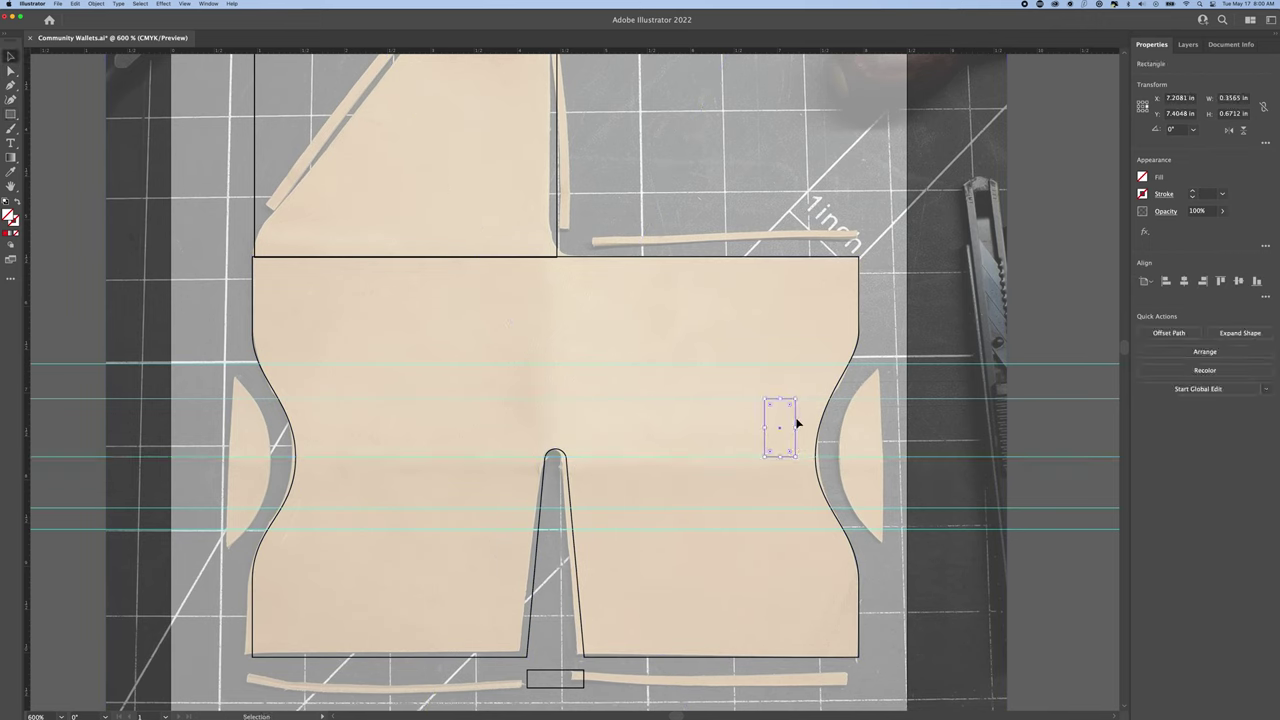
key("super+z")
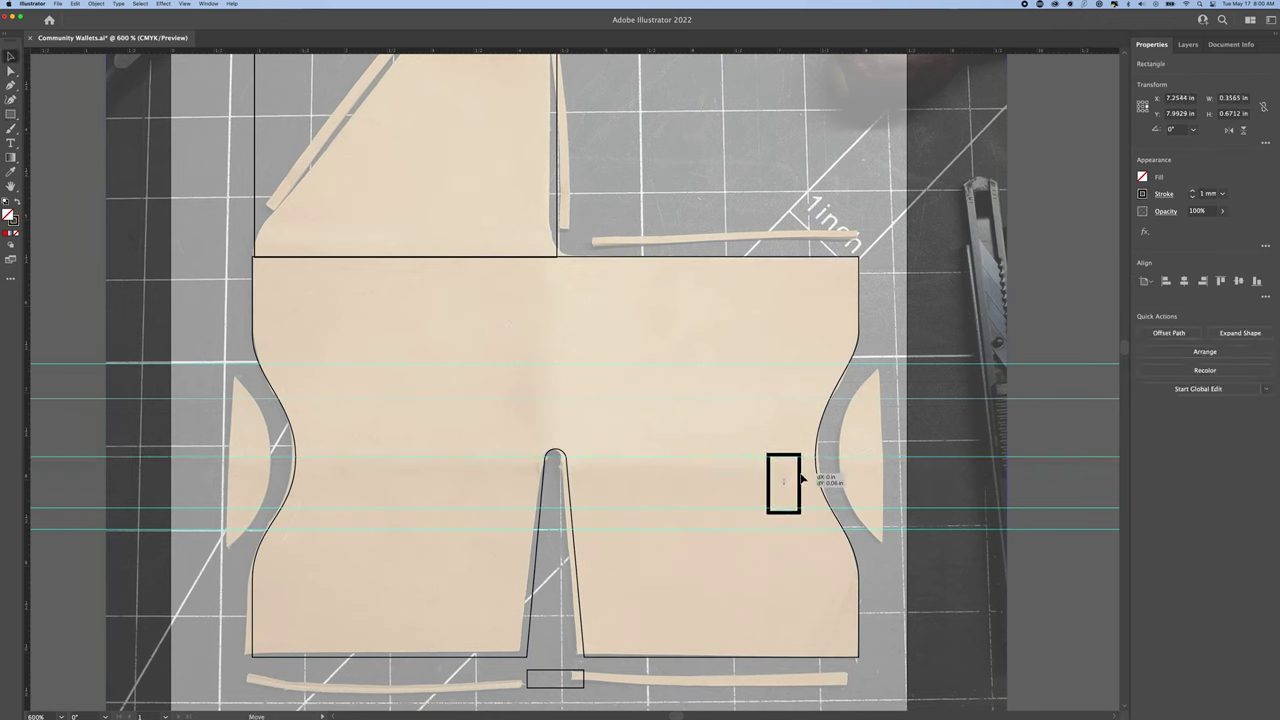
left_click_drag(800, 480, 803, 483)
Step: Align a guide with the rectangle's bottom edge and raise the rectangle to the upper guide
key("a")
left_click(815, 457)
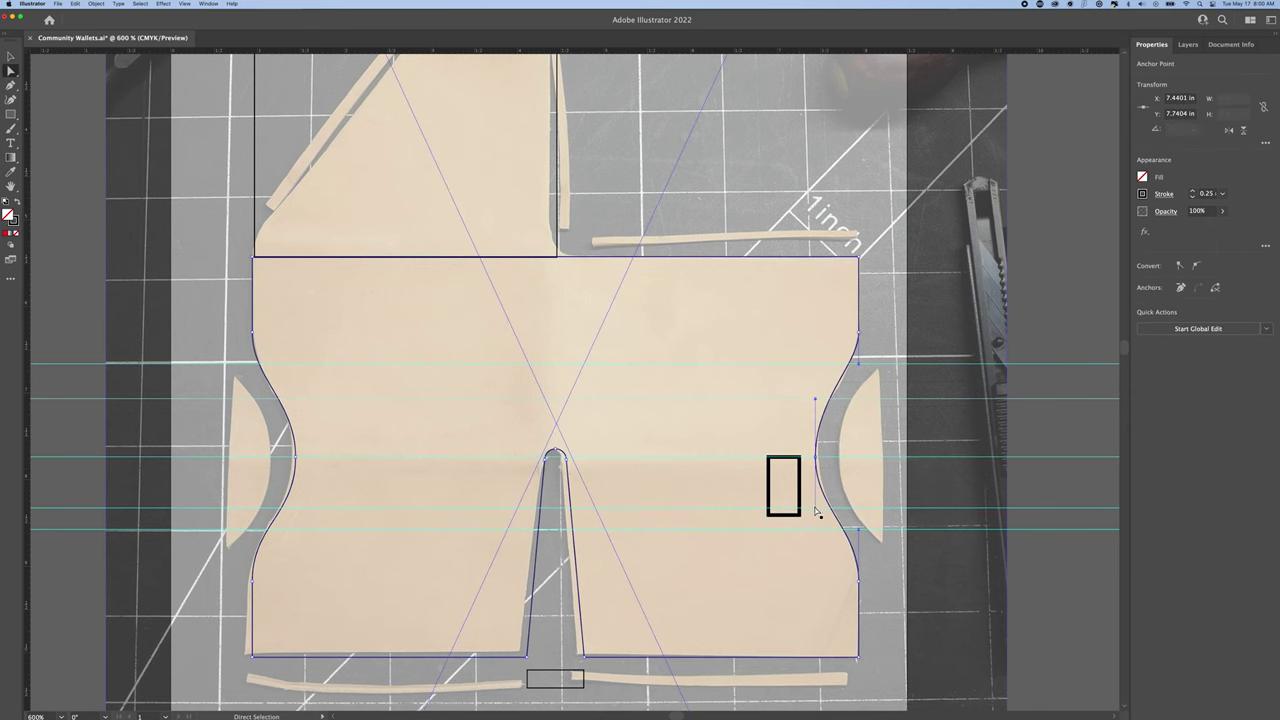
key("v")
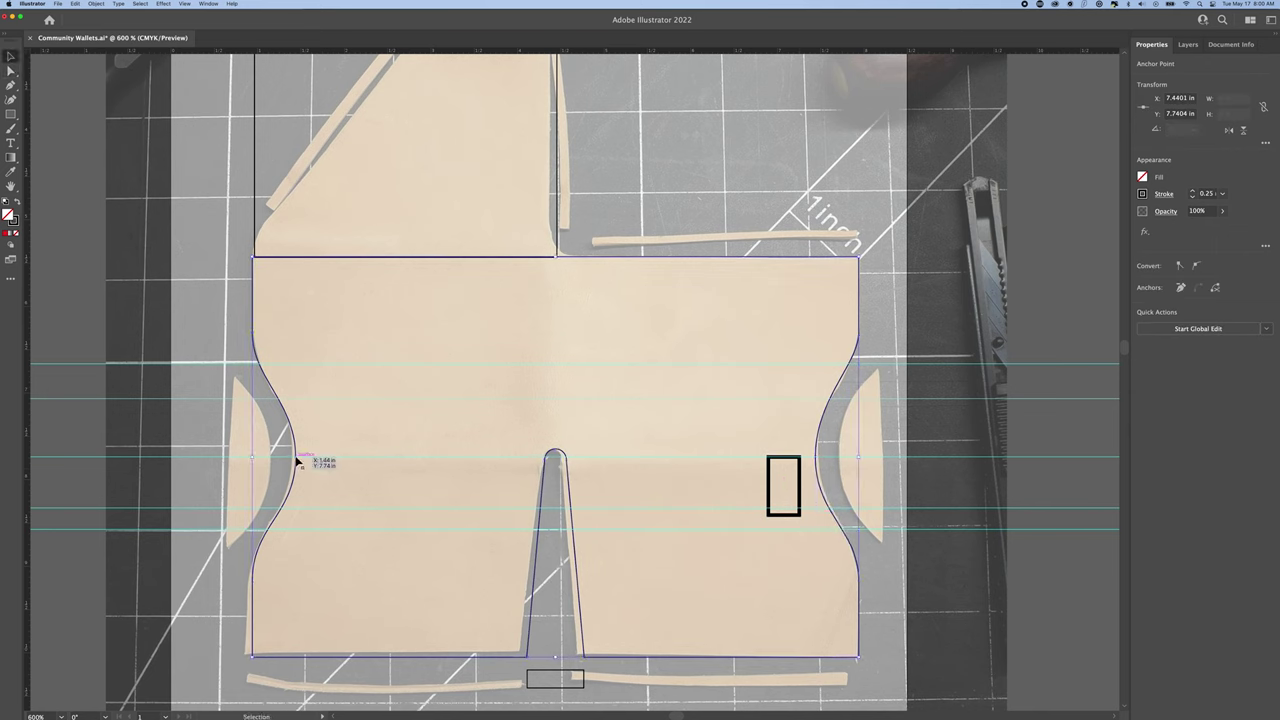
left_click(296, 453, "super")
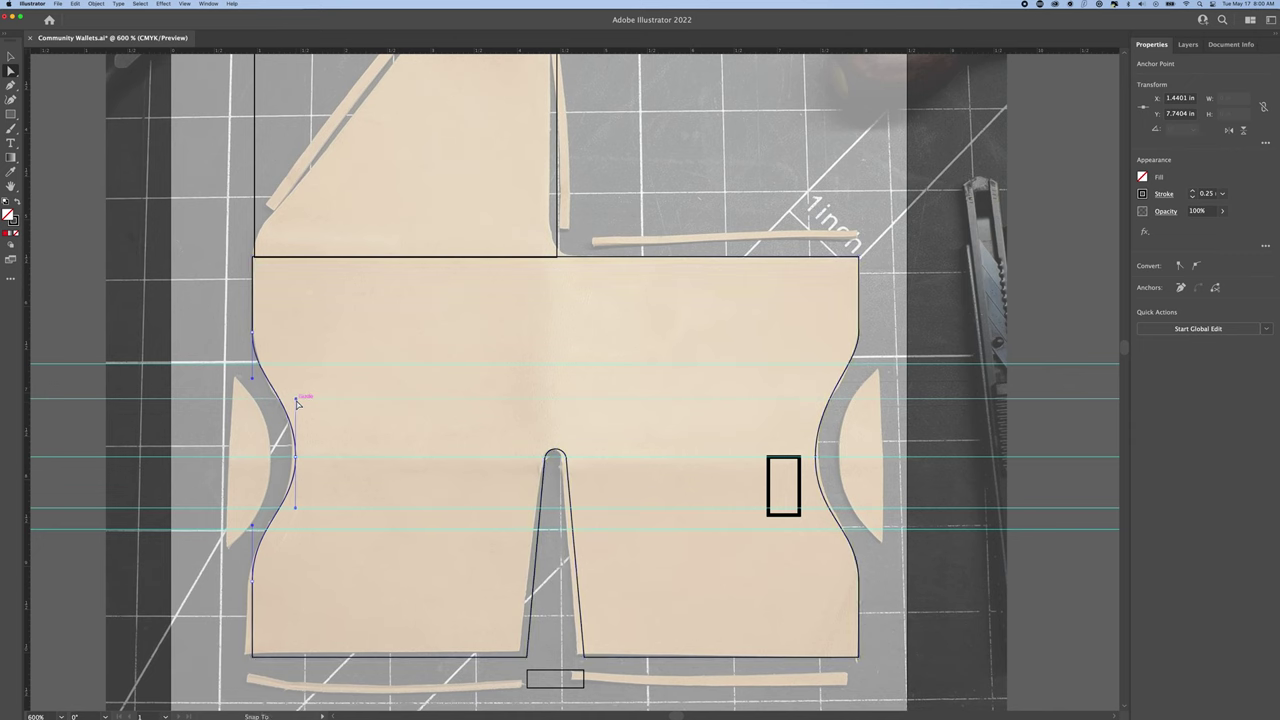
left_click_drag(770, 508, 777, 516)
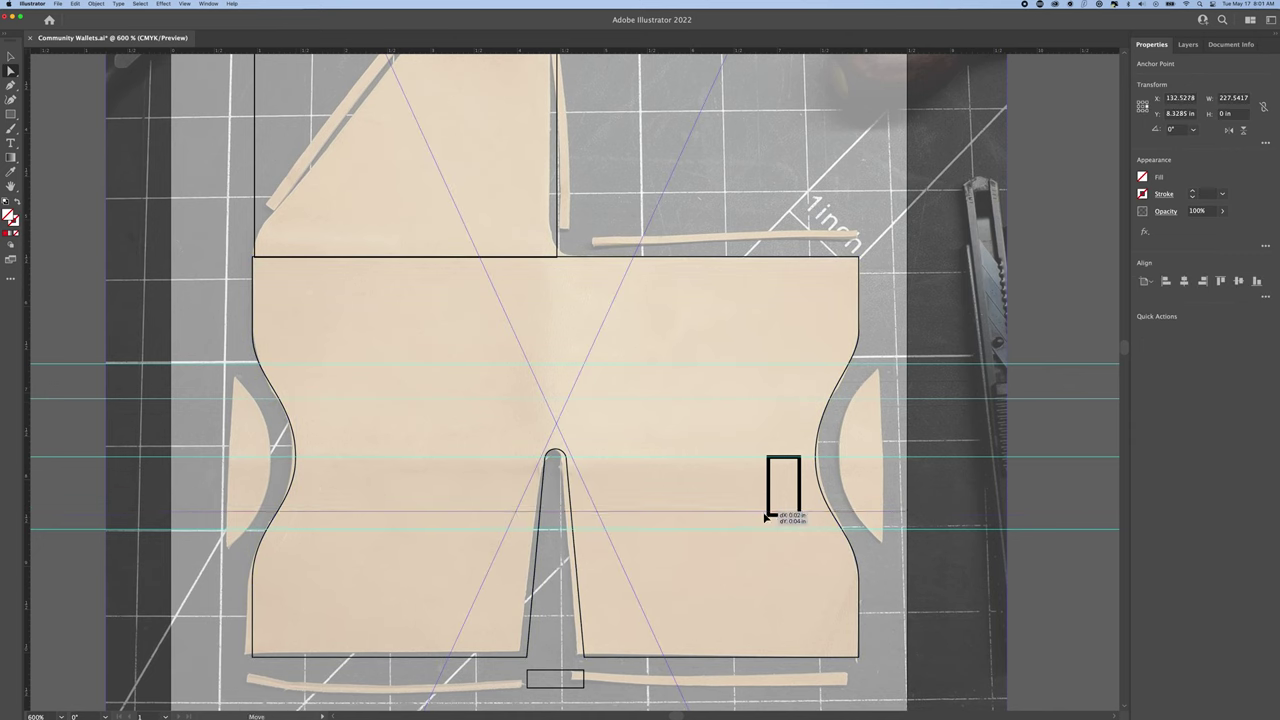
left_click(296, 457)
key("v")
left_click(800, 500)
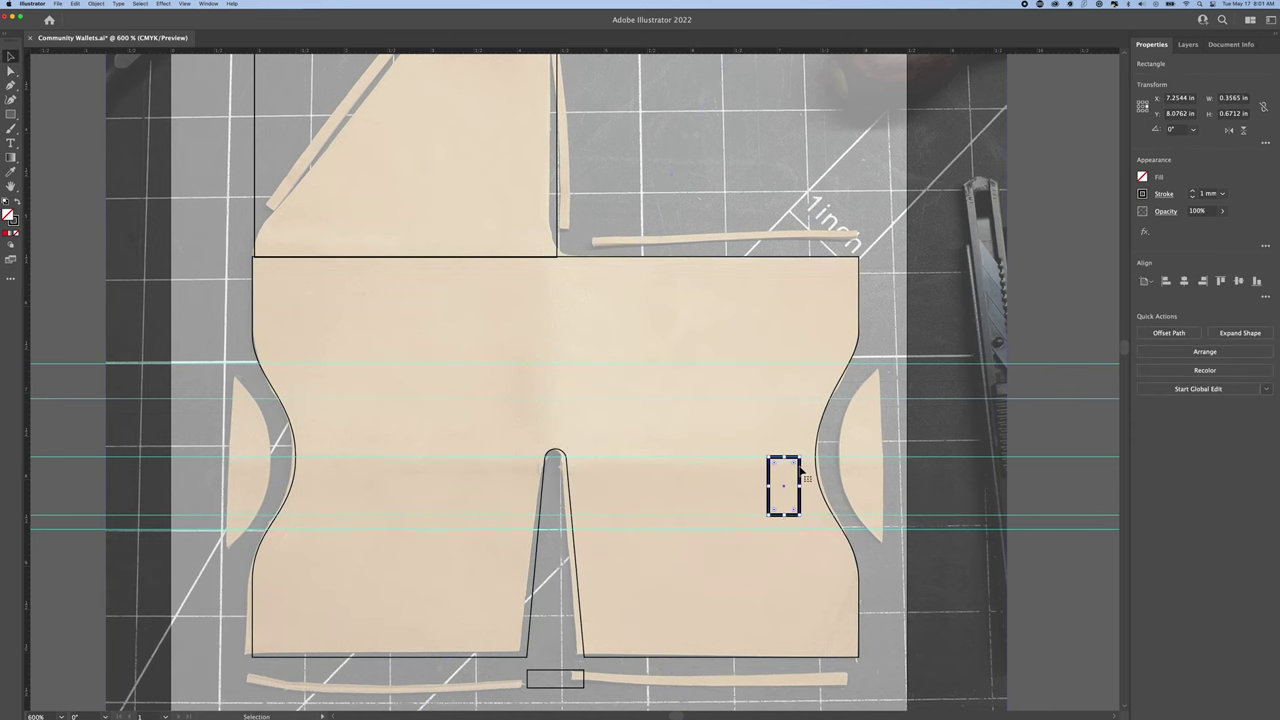
left_click_drag(800, 500, 823, 371)
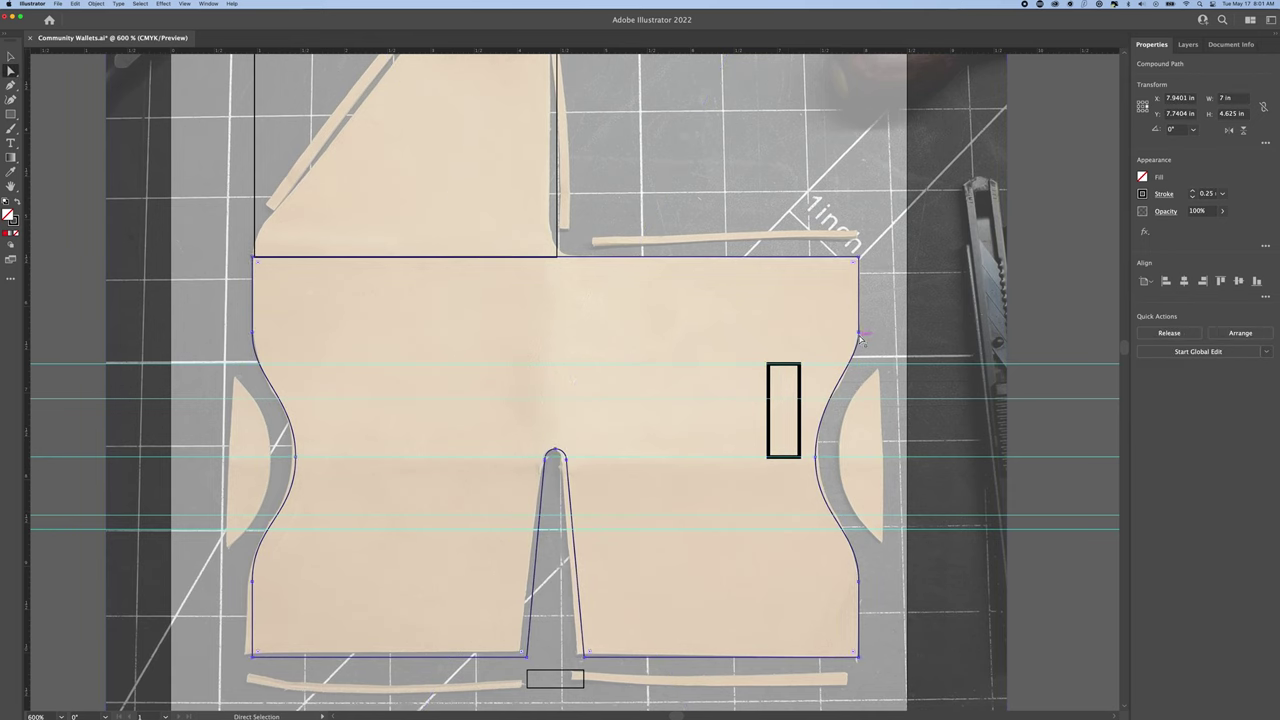
Step: Move the 0.3565 × 1.0741 in spacer below the curve anchor and check the side-curve anchors
key("a")
left_click(253, 333)
key("v")
left_click(800, 380)
left_click_drag(800, 380, 826, 471)
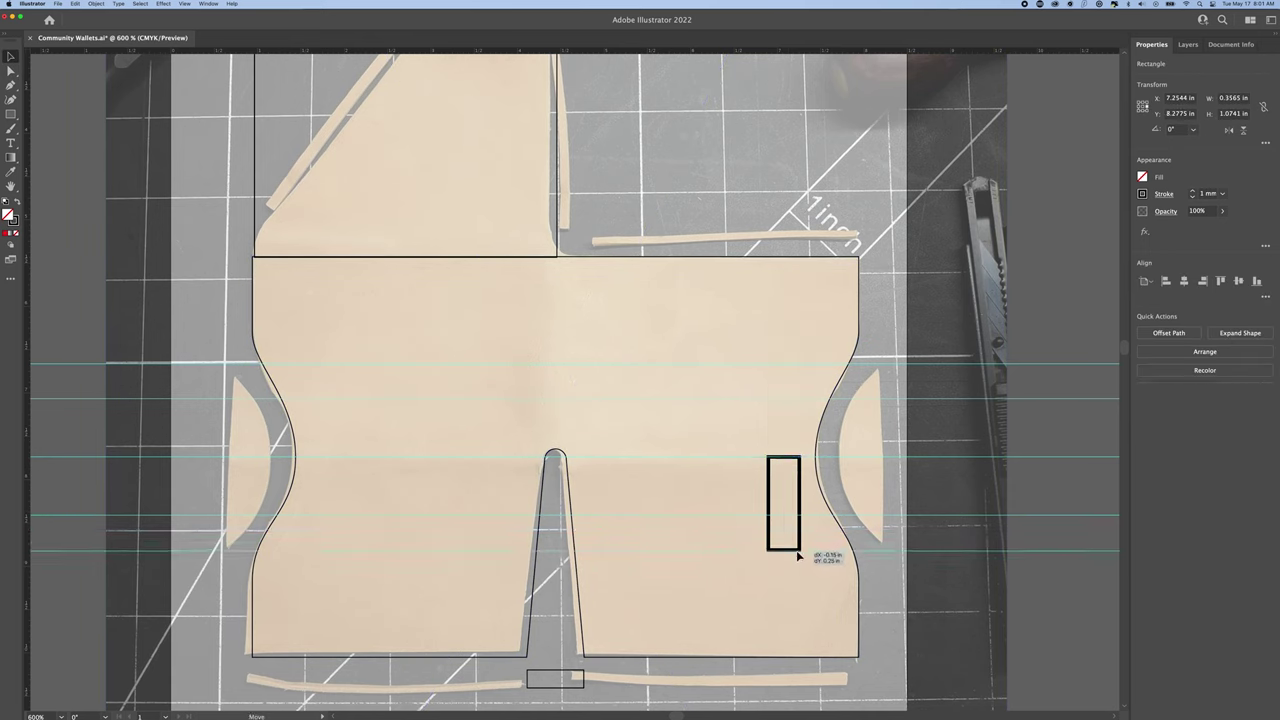
key("a")
left_click(862, 536)
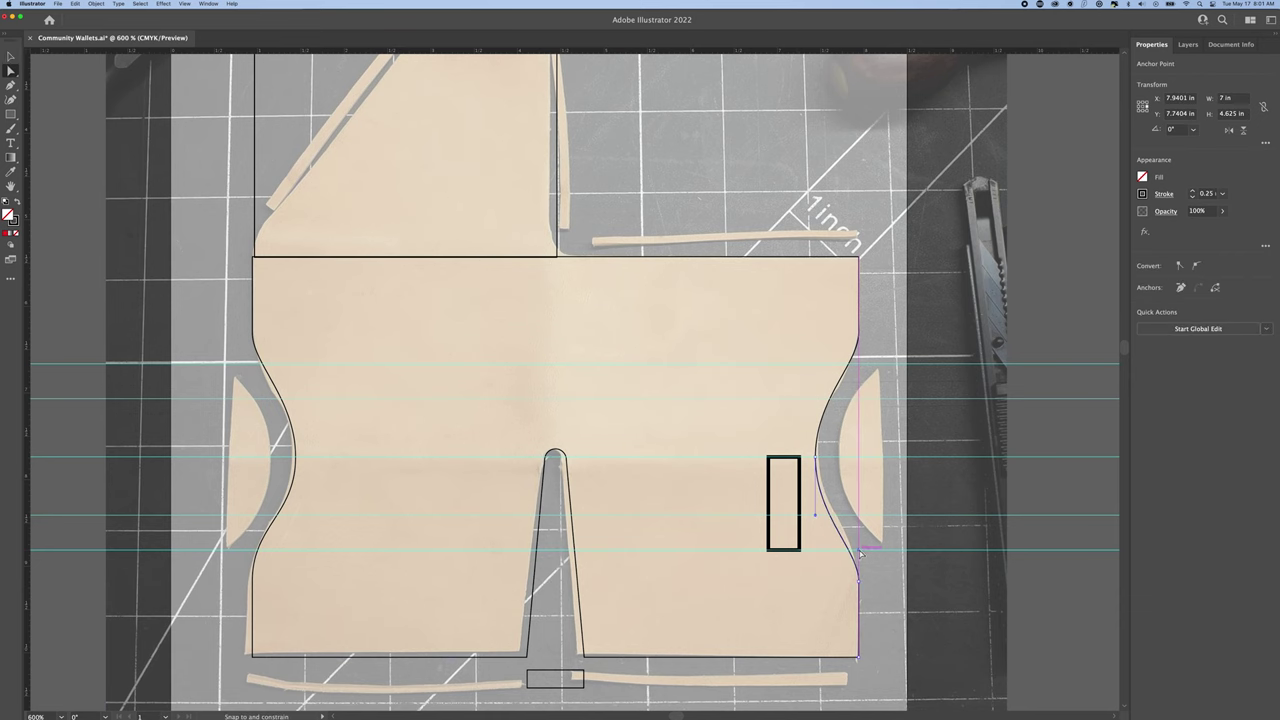
left_click(253, 548)
left_click(296, 459)
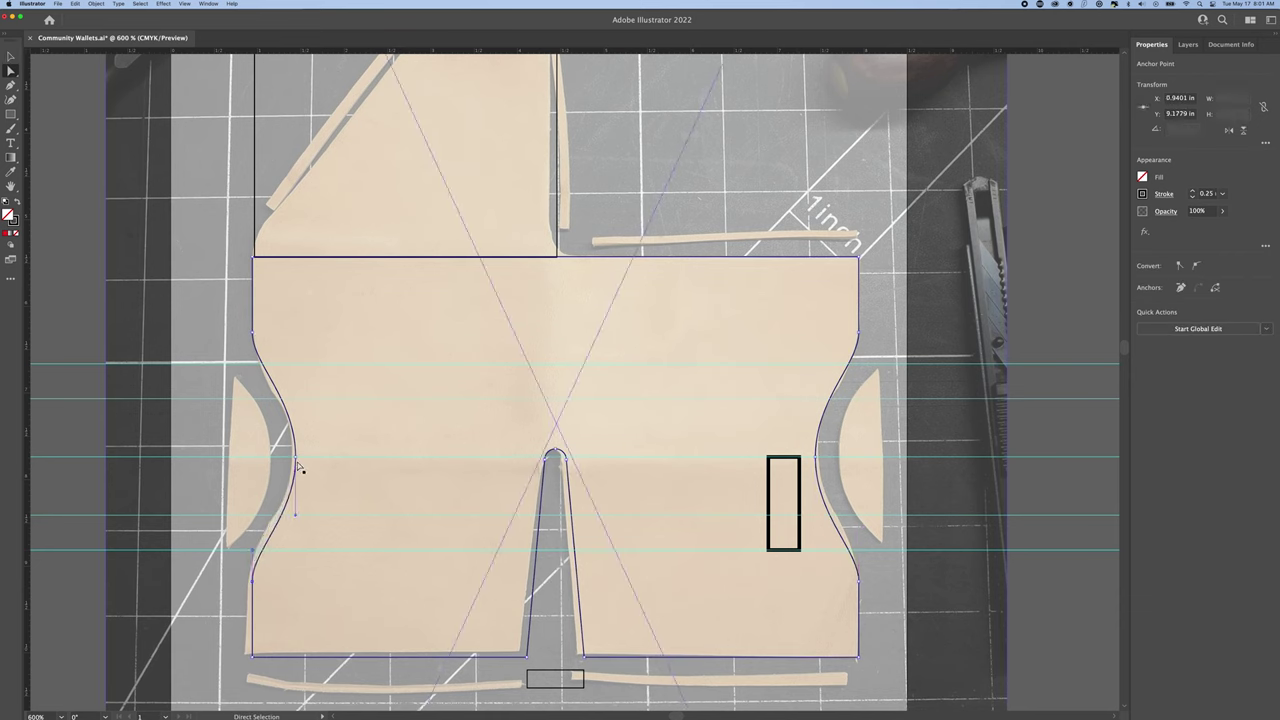
left_click(816, 458)
Step: Zoom into the 3.5 in flap rectangle's corner to inspect its alignment with the body
key("v")
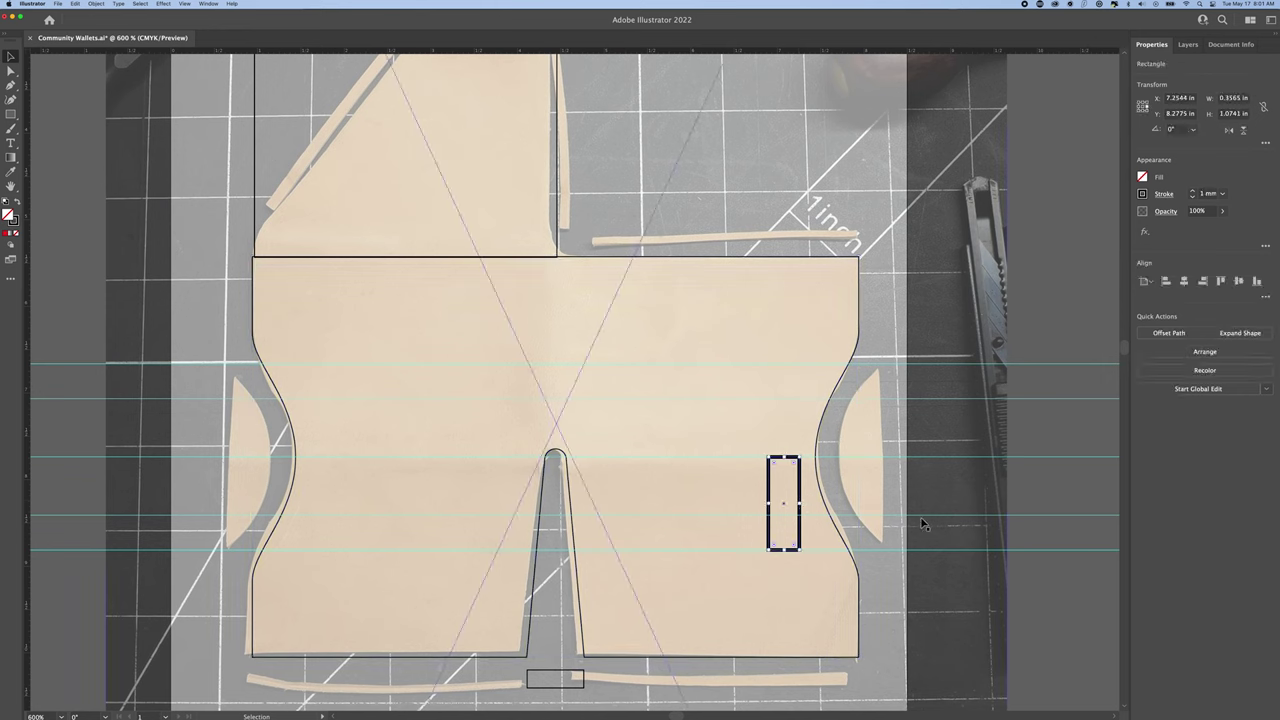
left_click(1034, 306)
scroll(517, 380, "up", 5)
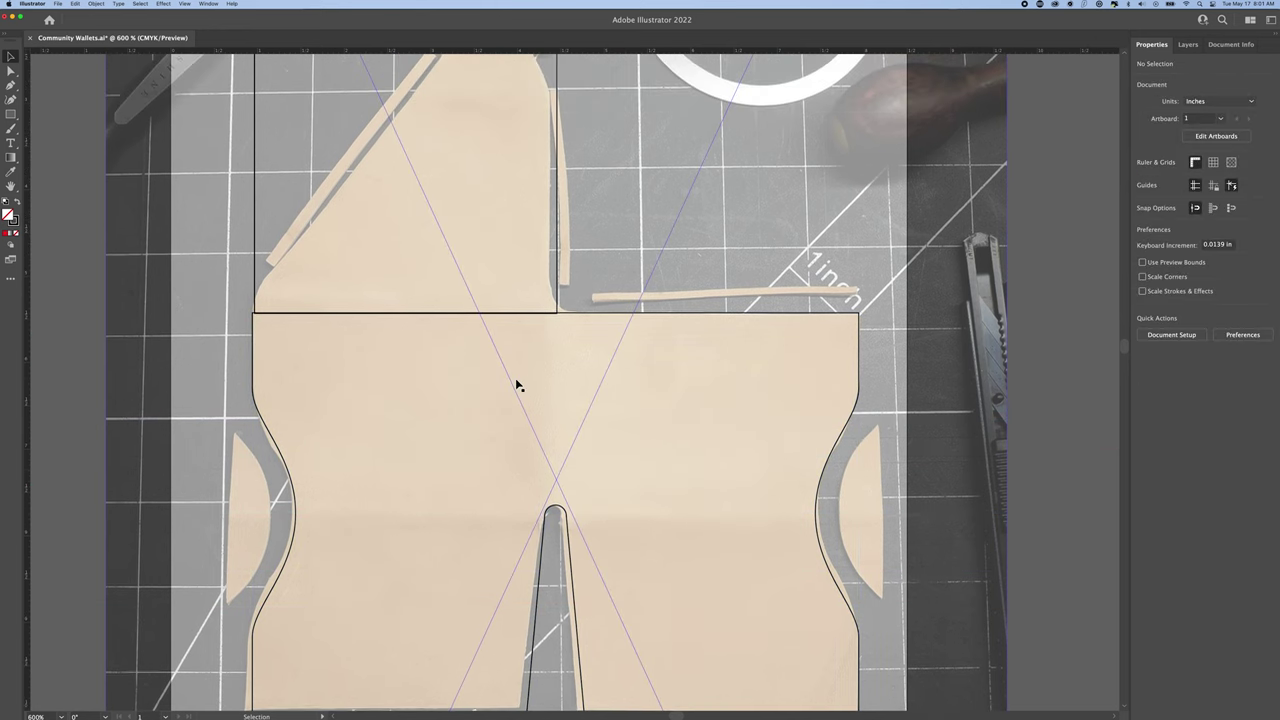
left_click(258, 380)
scroll(258, 380, "up", 5)
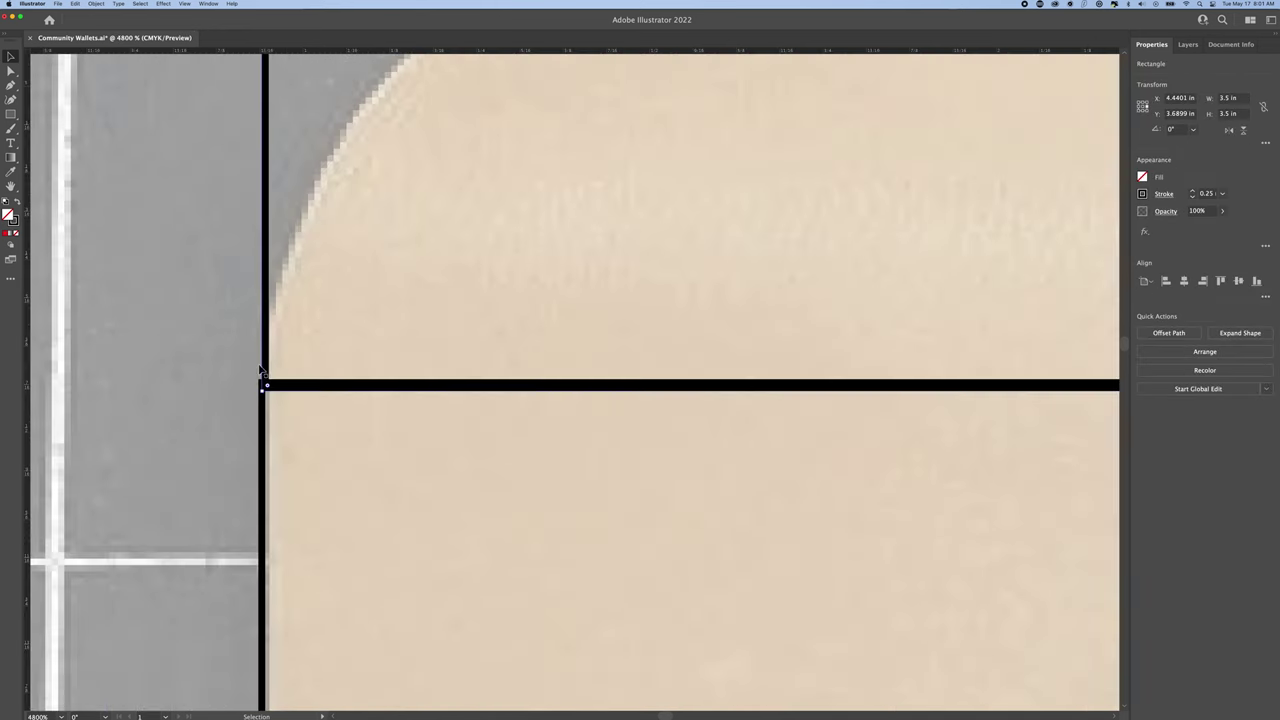
left_click(267, 381)
scroll(268, 381, "down", 8)
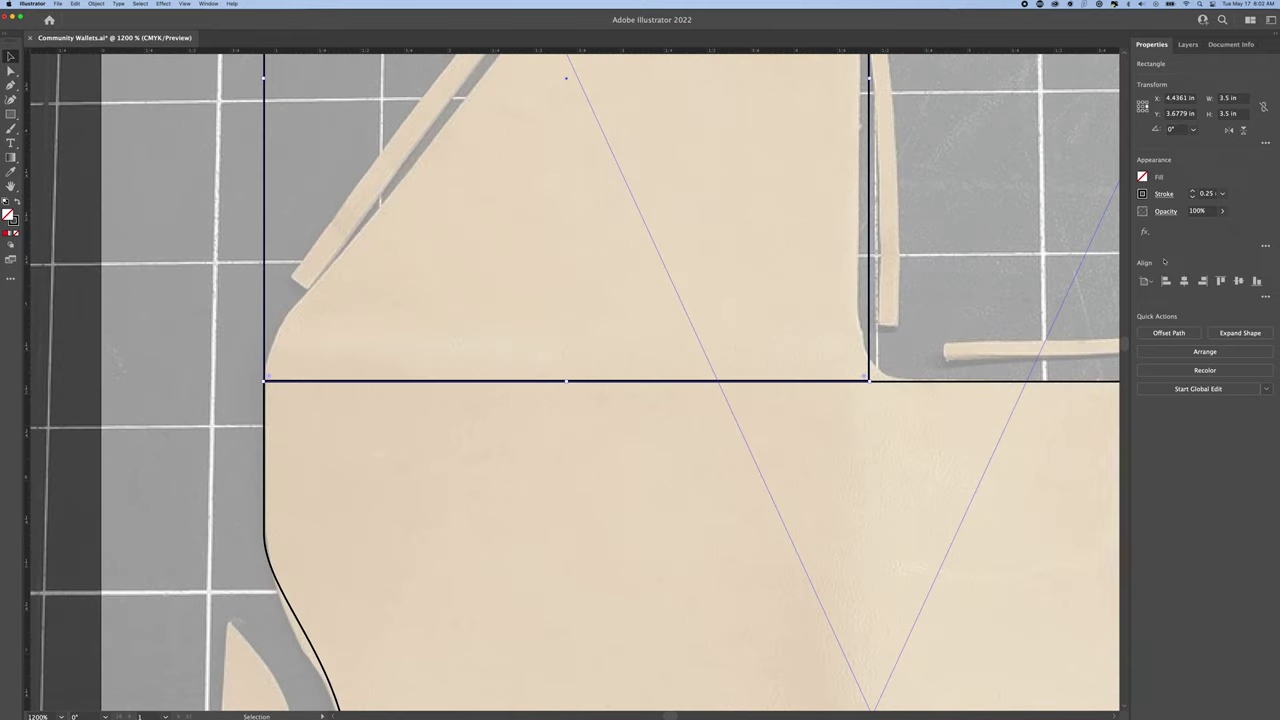
left_click(780, 309)
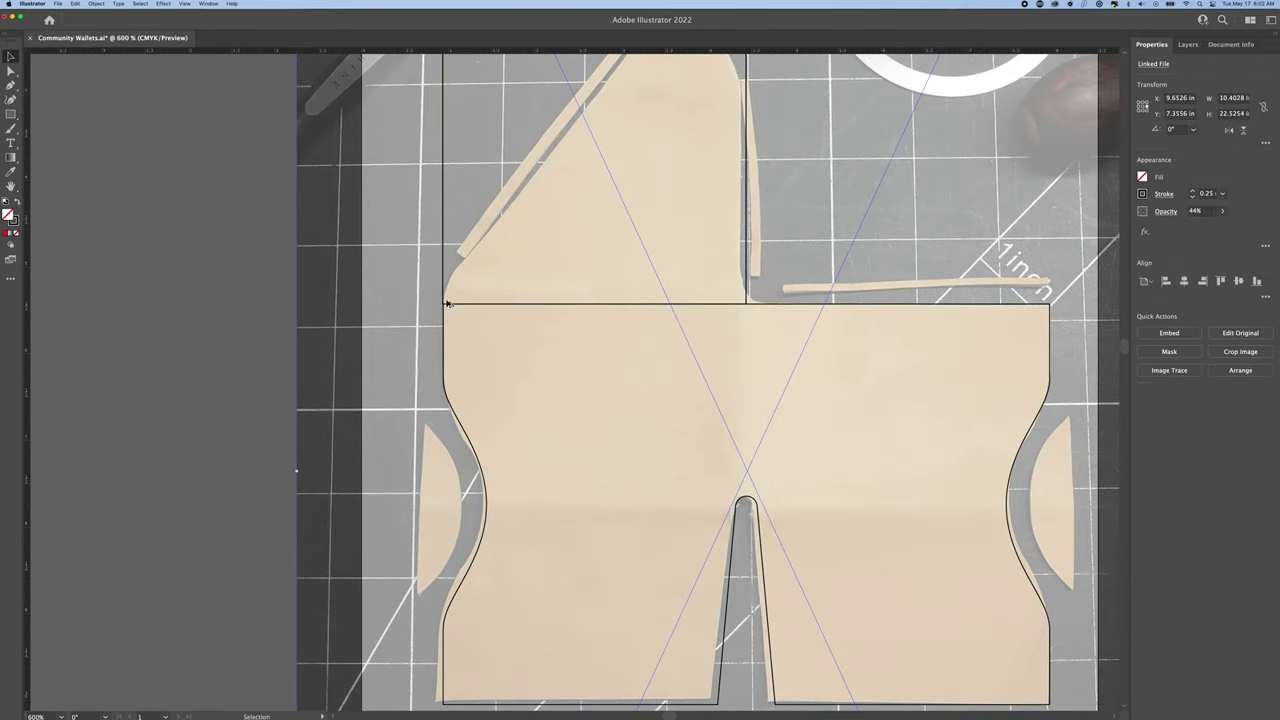
Step: Nudge the flap flush with the body's left edge, stretch it to the template, and join into one 7 × 8.125 in outline
scroll(433, 307, "up", 5)
left_click_drag(433, 307, 440, 307)
scroll(440, 307, "down", 5)
scroll(713, 410, "up", 2)
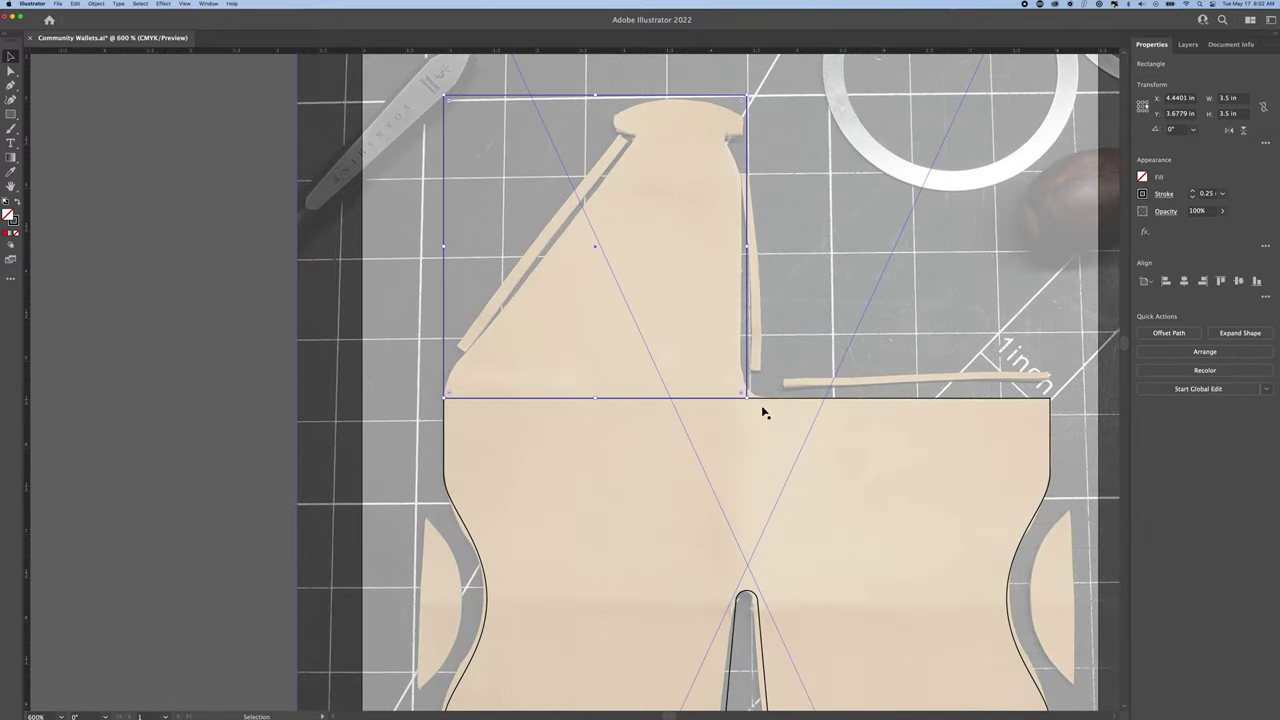
left_click(763, 409)
left_click(748, 281)
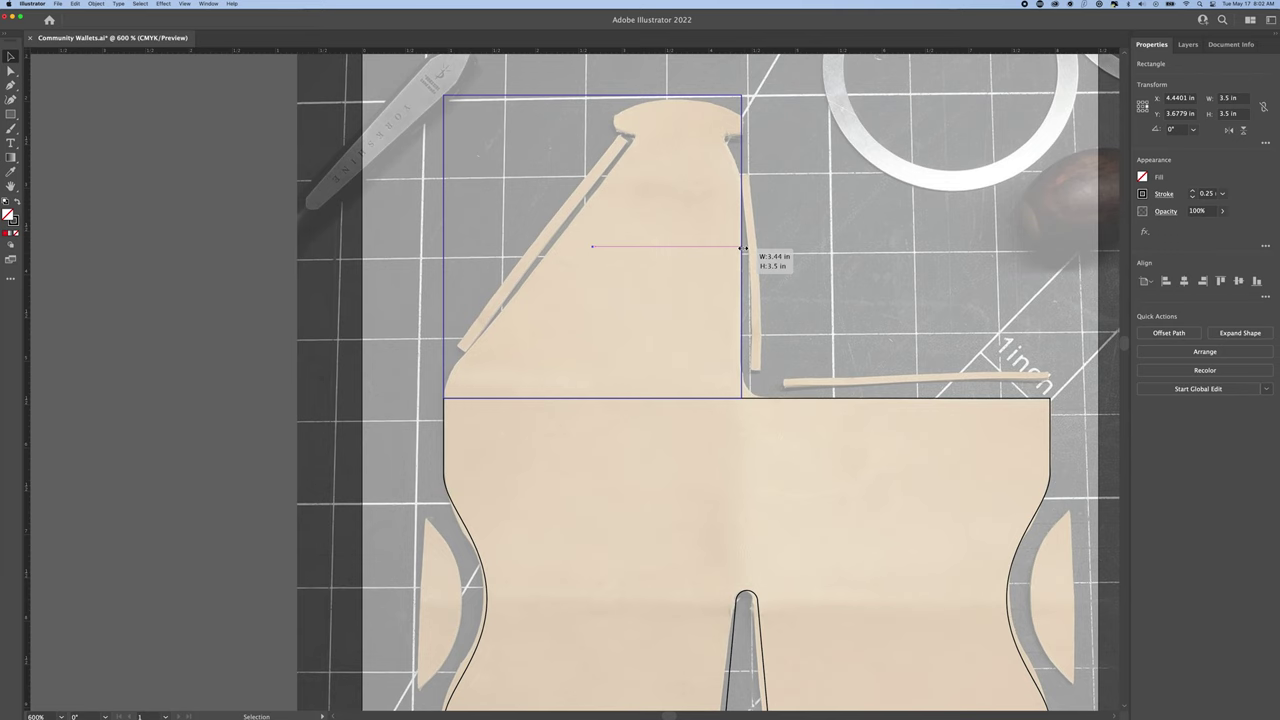
left_click_drag(742, 247, 766, 400)
left_click(766, 400, "shift")
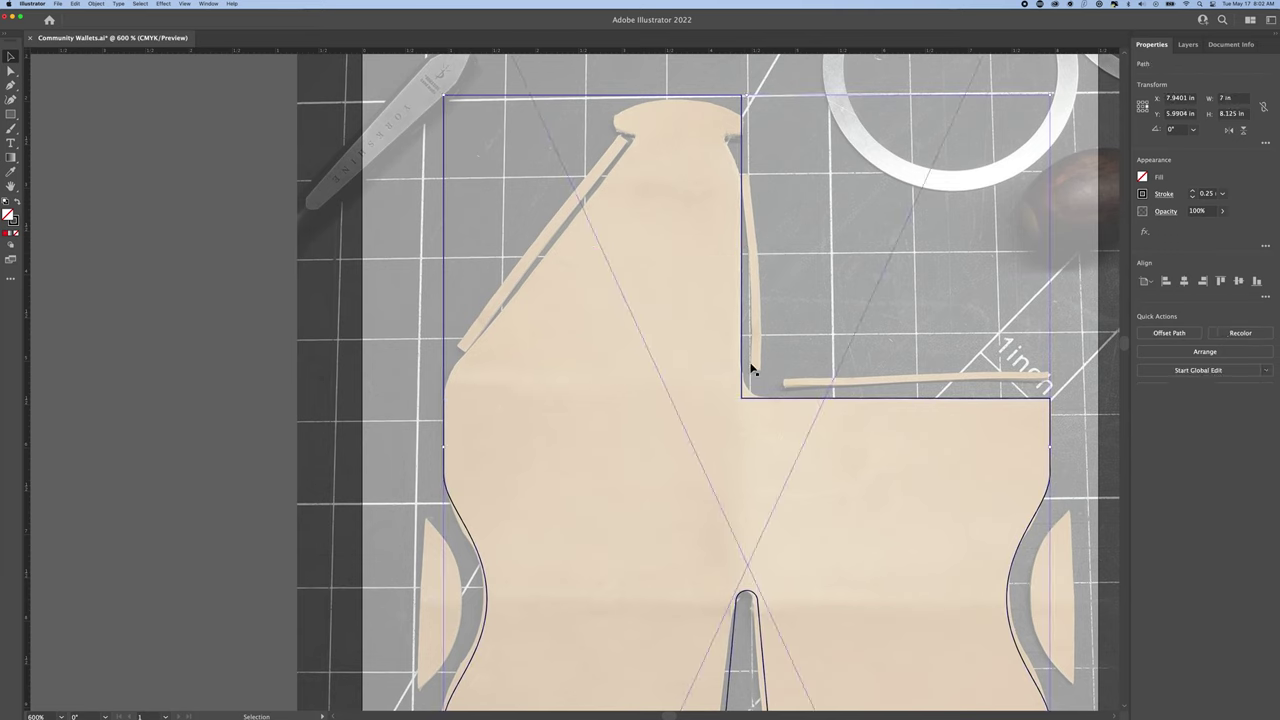
Step: Sharpen the outline's corners and move the top-left point along the photo's slanted side onto the cap edge
key("a")
left_click_drag(769, 383, 755, 392)
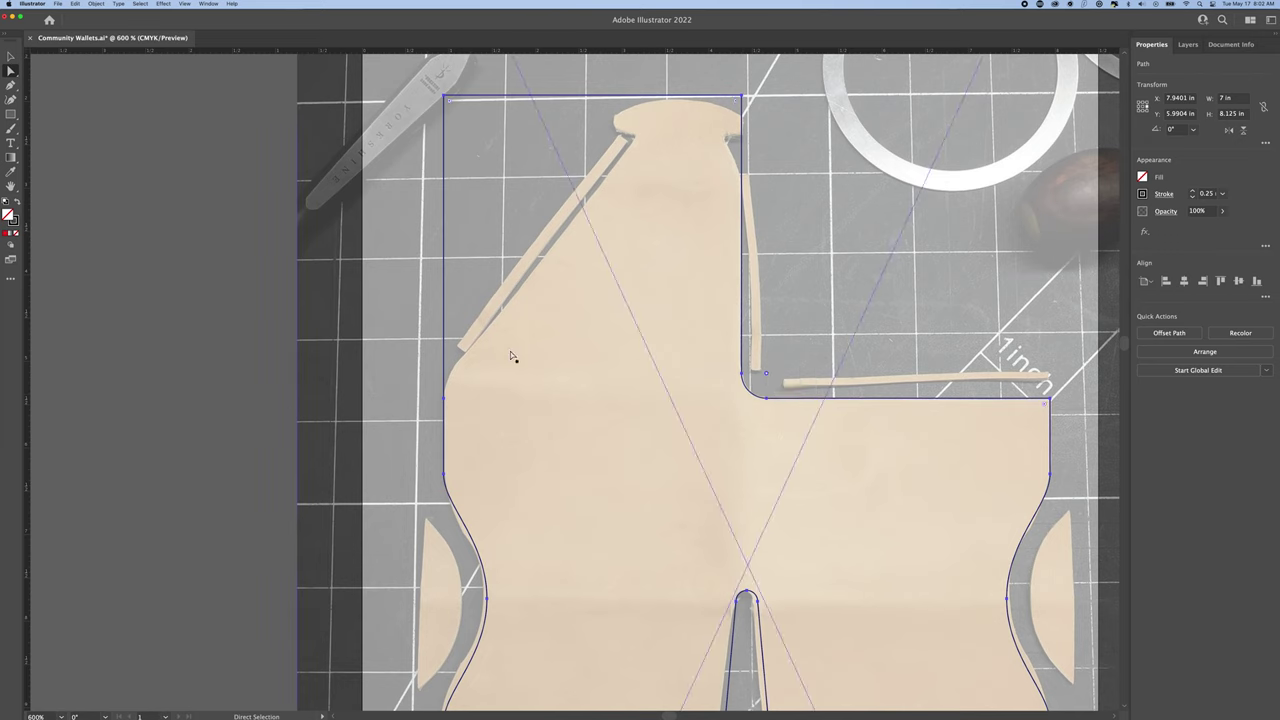
left_click_drag(446, 122, 633, 135)
mouse_move(444, 368)
left_mouse_down()
mouse_move(462, 361)
mouse_move(446, 381)
left_mouse_up()
left_click(666, 165)
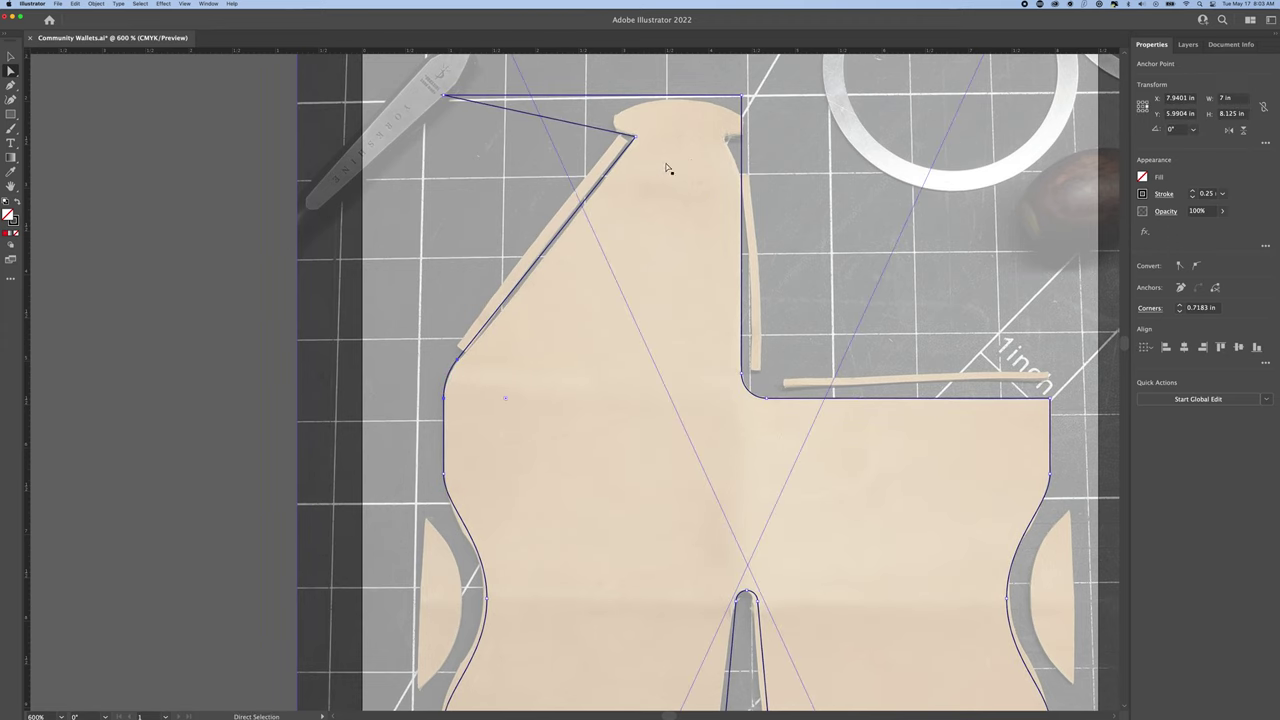
scroll(668, 160, "up", 2)
left_click_drag(447, 110, 633, 110)
scroll(661, 143, "up", 1)
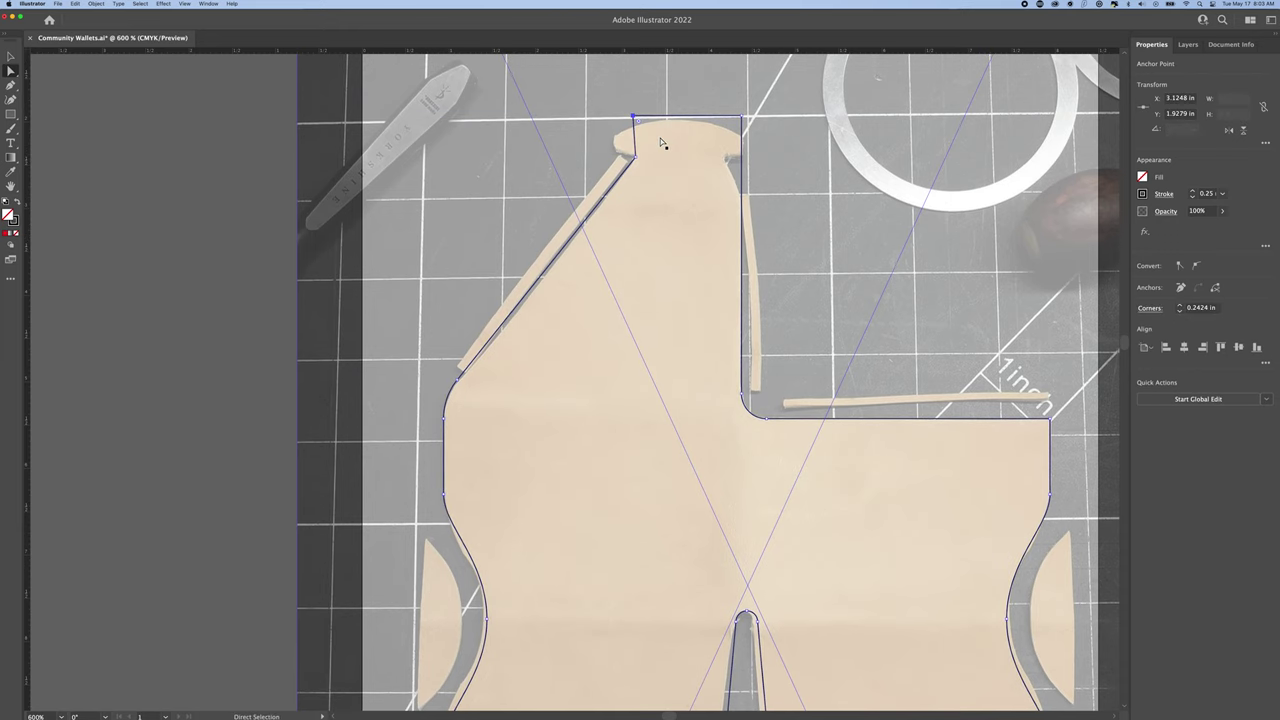
left_click_drag(632, 117, 611, 117)
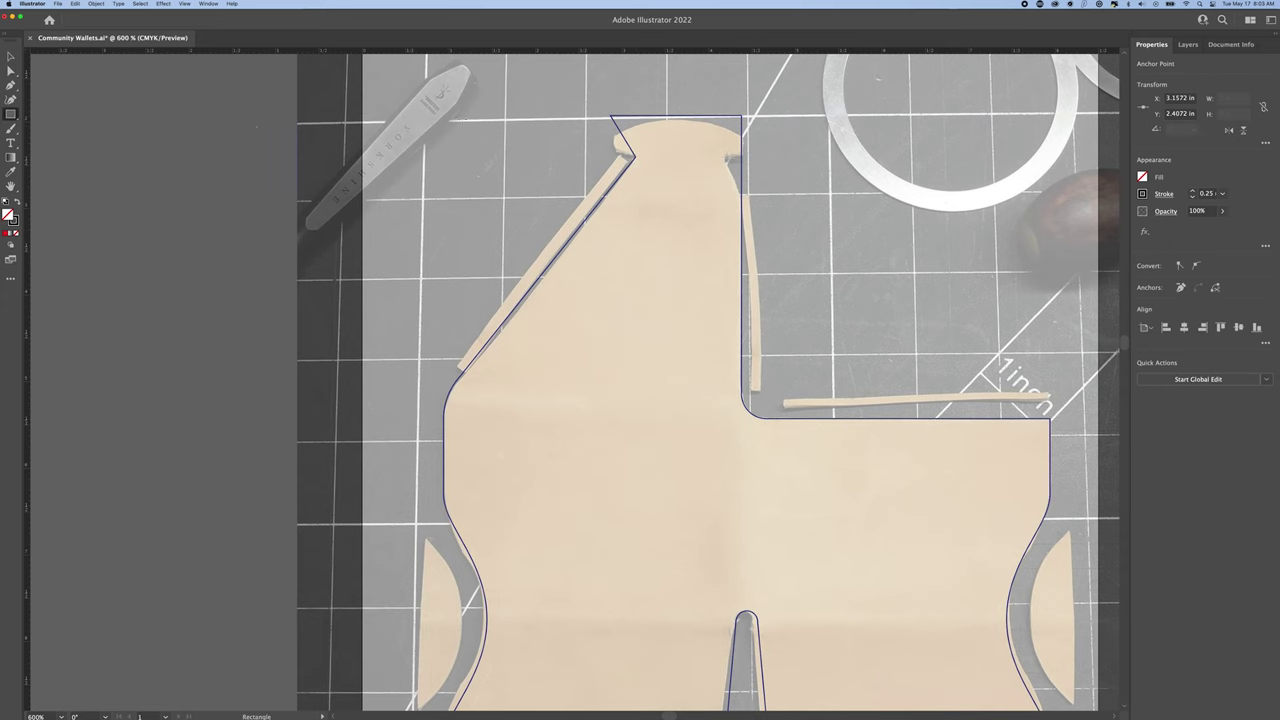
Step: Draw an ellipse over the rounded top cap and size it to match the cap
left_click(12, 114)
left_click(67, 128)
left_click_drag(633, 124, 748, 165)
key("v")
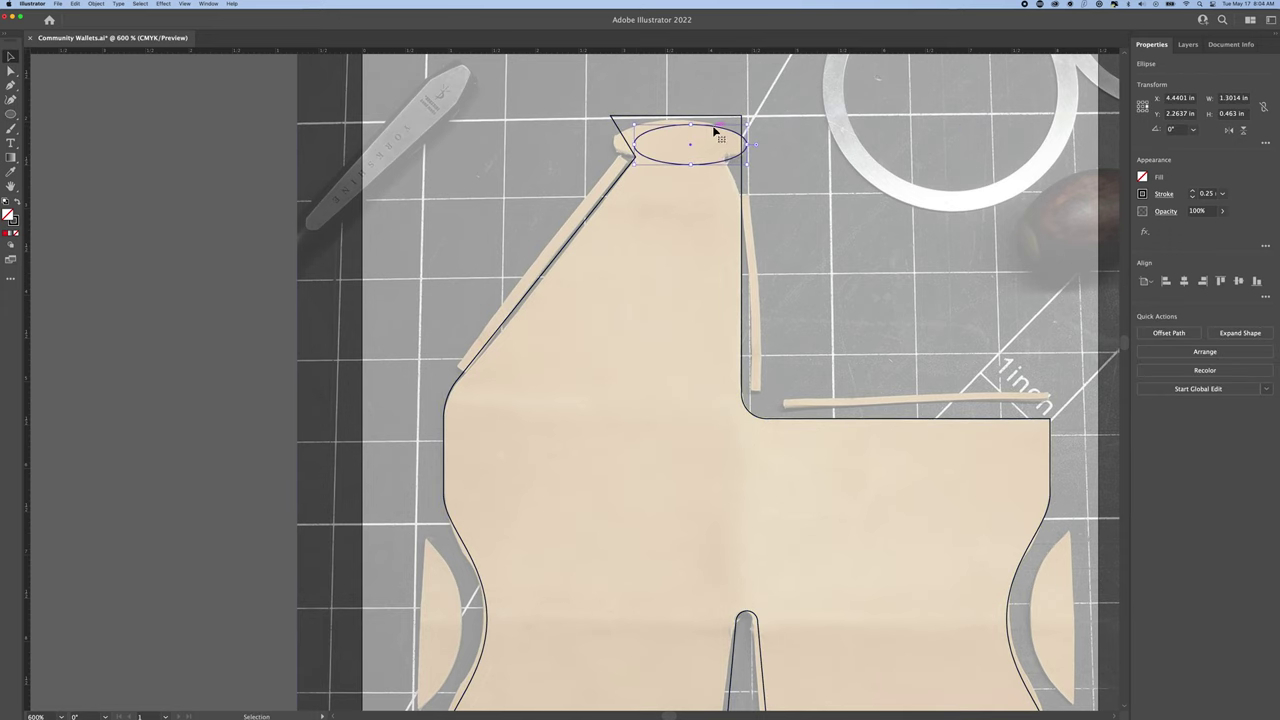
left_click_drag(699, 126, 700, 127)
left_click_drag(730, 141, 745, 145)
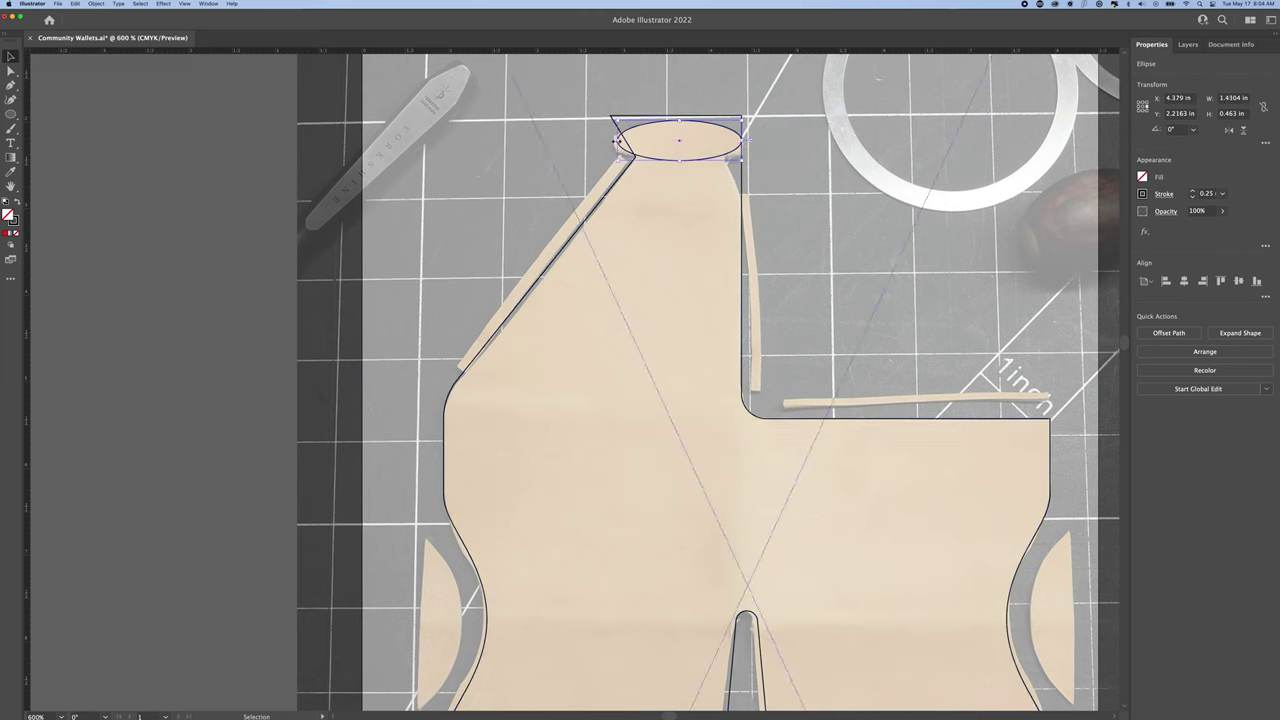
left_click(1232, 113)
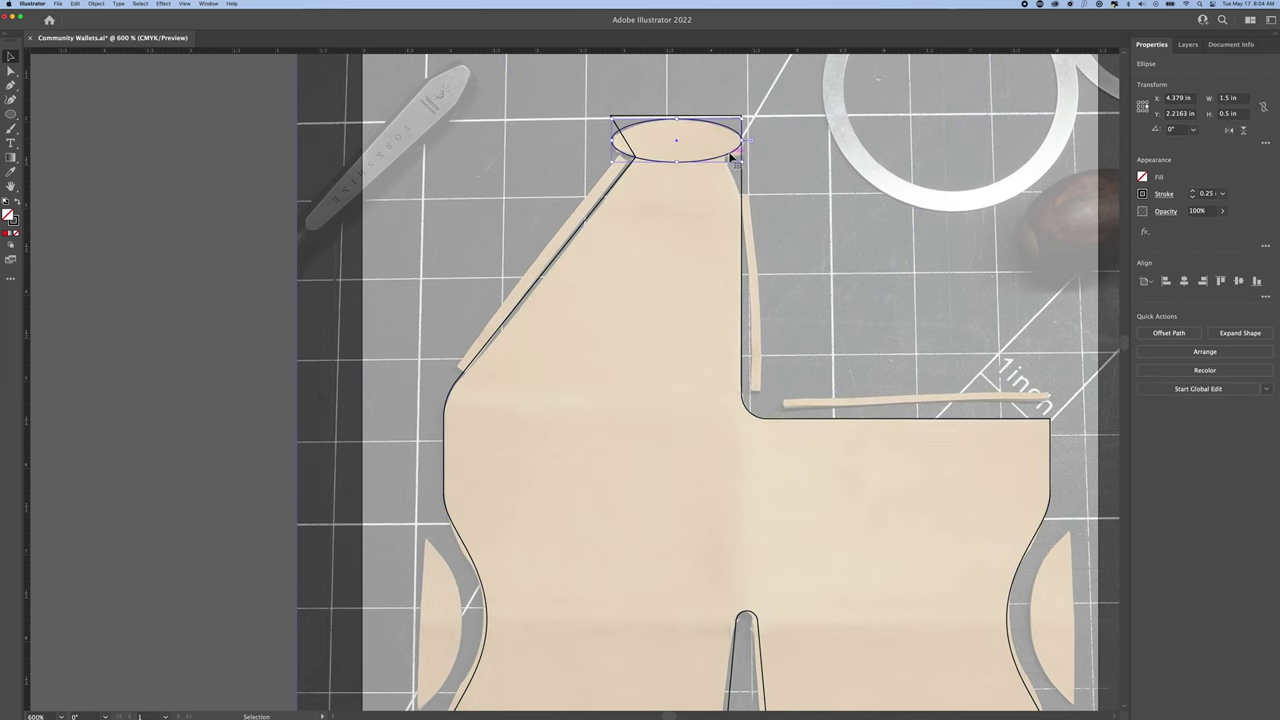
Step: Add an anchor on the outline edge and pull it to the ellipse's left end
key("super+equal")
left_click(591, 121)
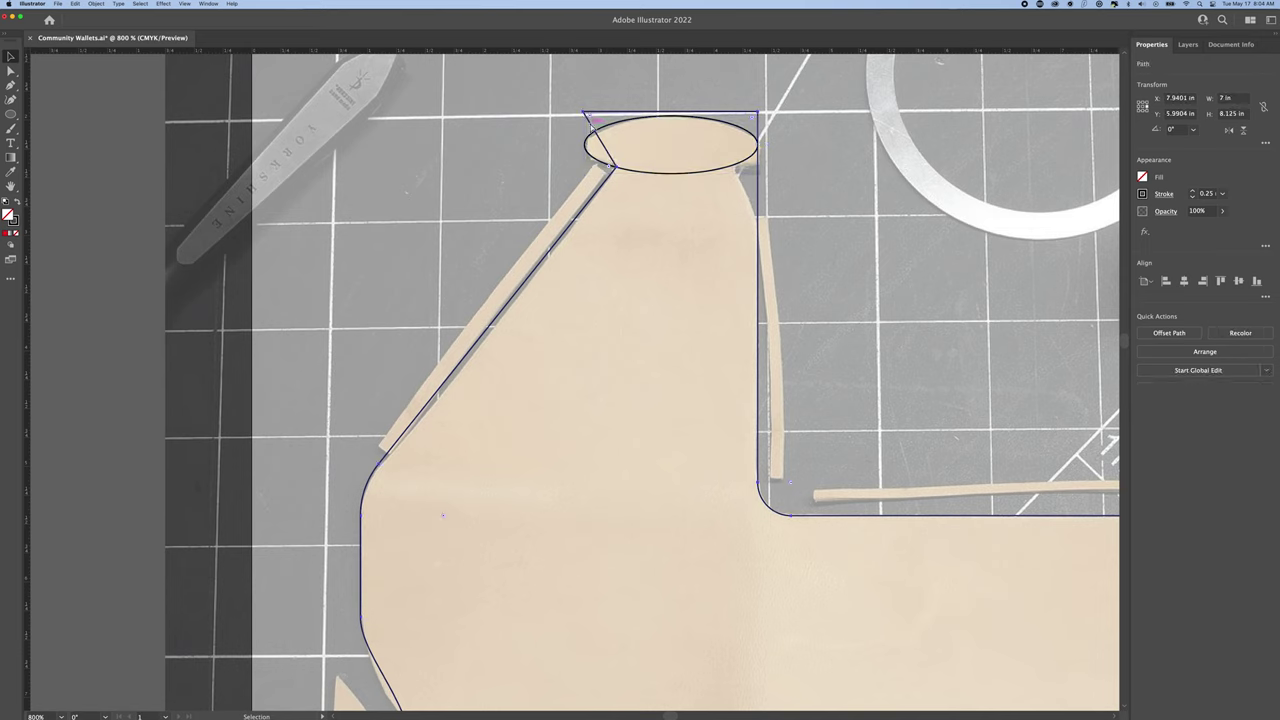
left_click(612, 153)
left_click_drag(607, 155, 587, 148)
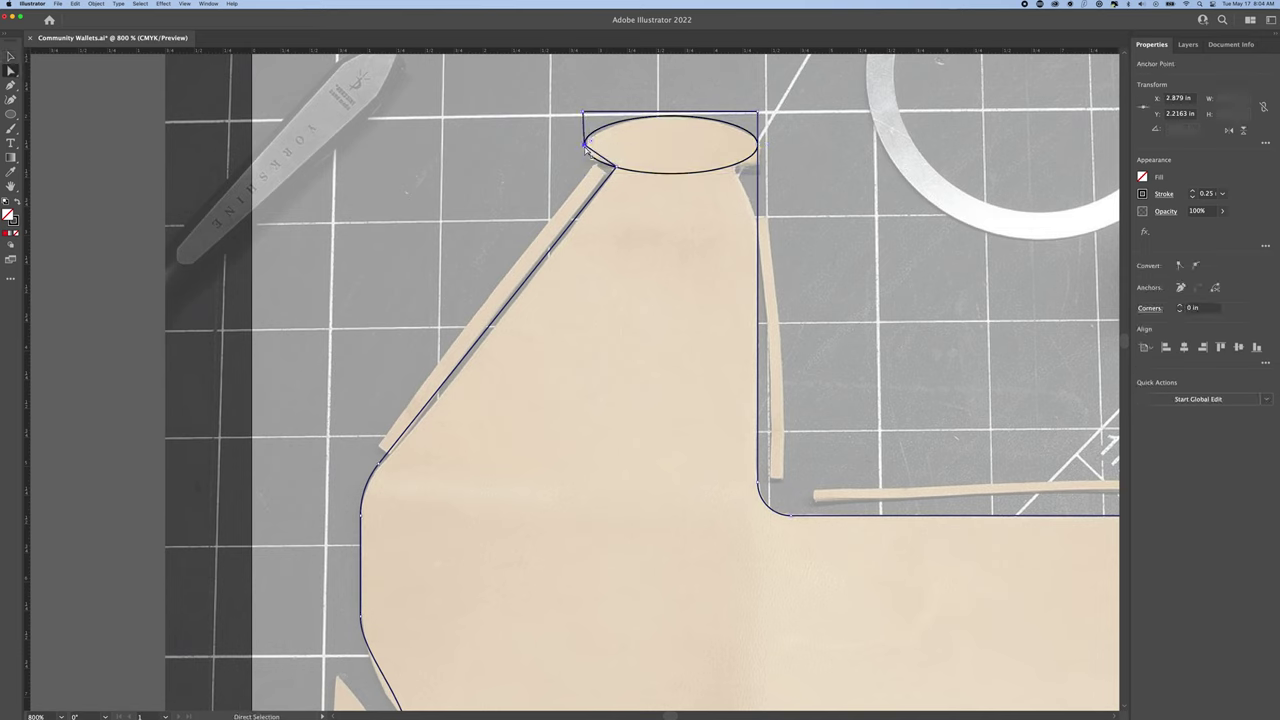
left_click(750, 160)
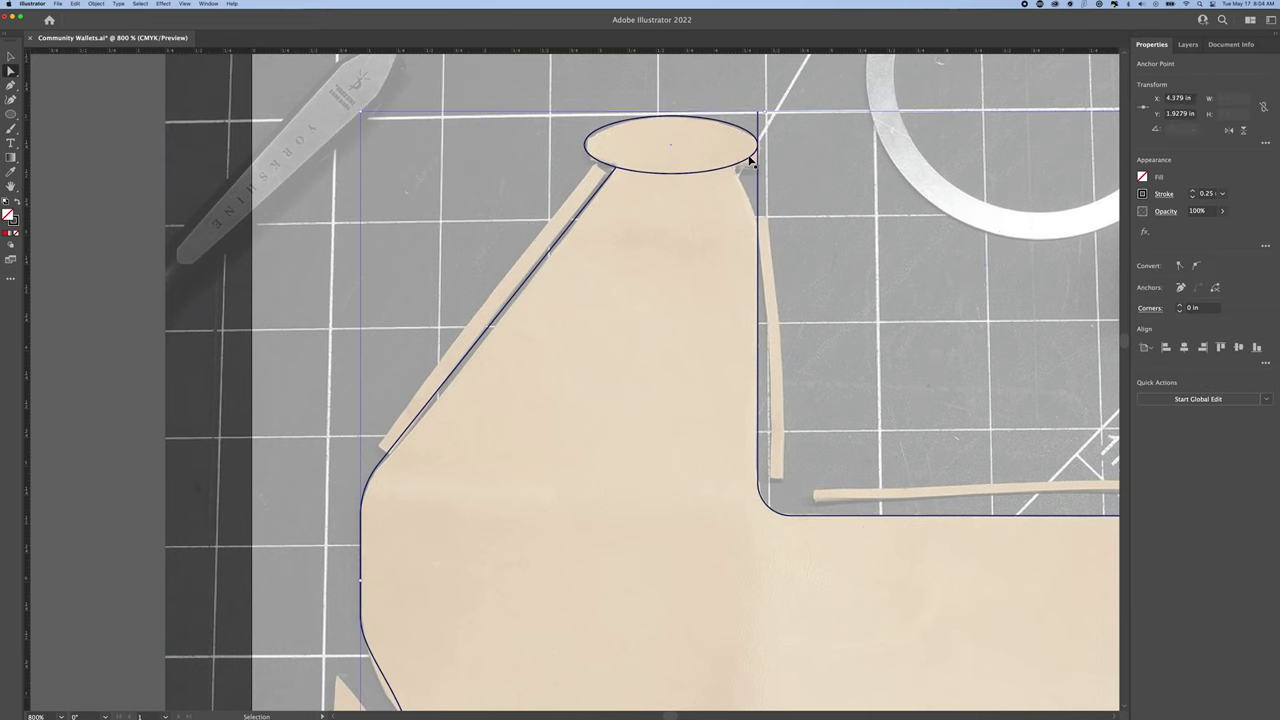
Step: Bring the outline's top edge and top-right corner up to the ellipse's middle line
key("a")
left_click(680, 153)
left_click_drag(762, 116, 758, 147)
left_click_drag(584, 113, 585, 146)
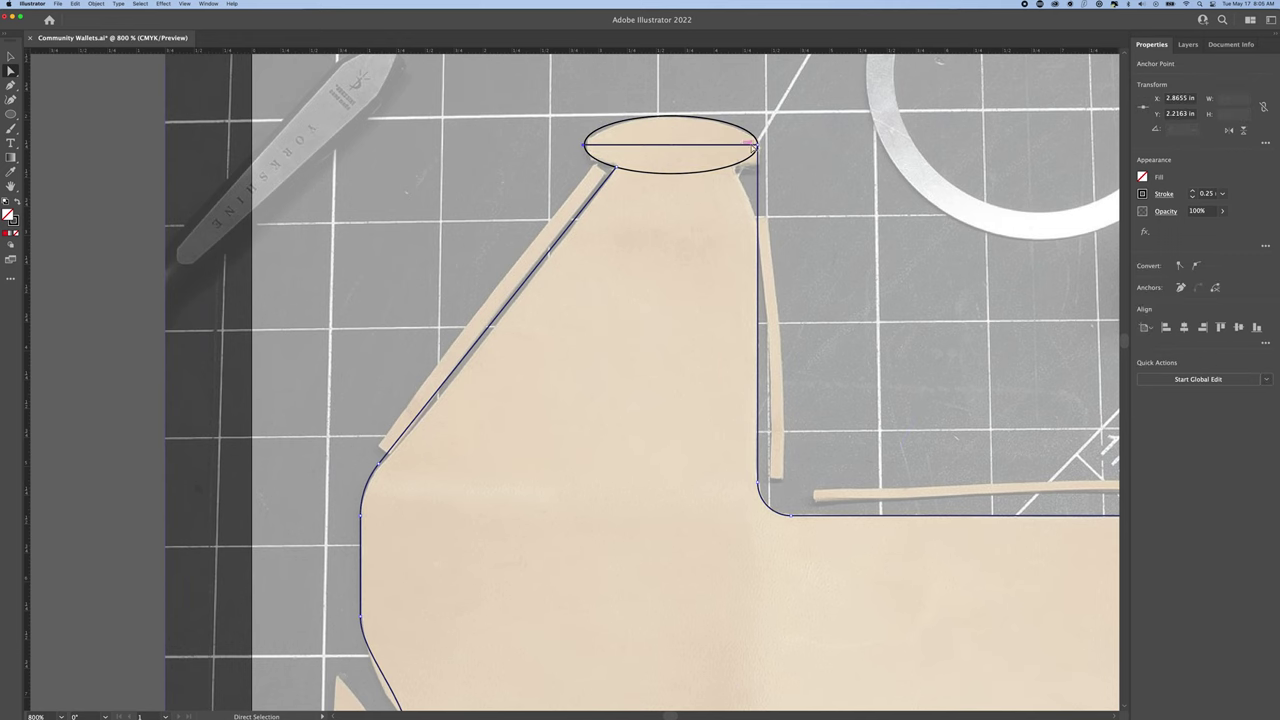
left_click(755, 157)
scroll(757, 150, "up", 2)
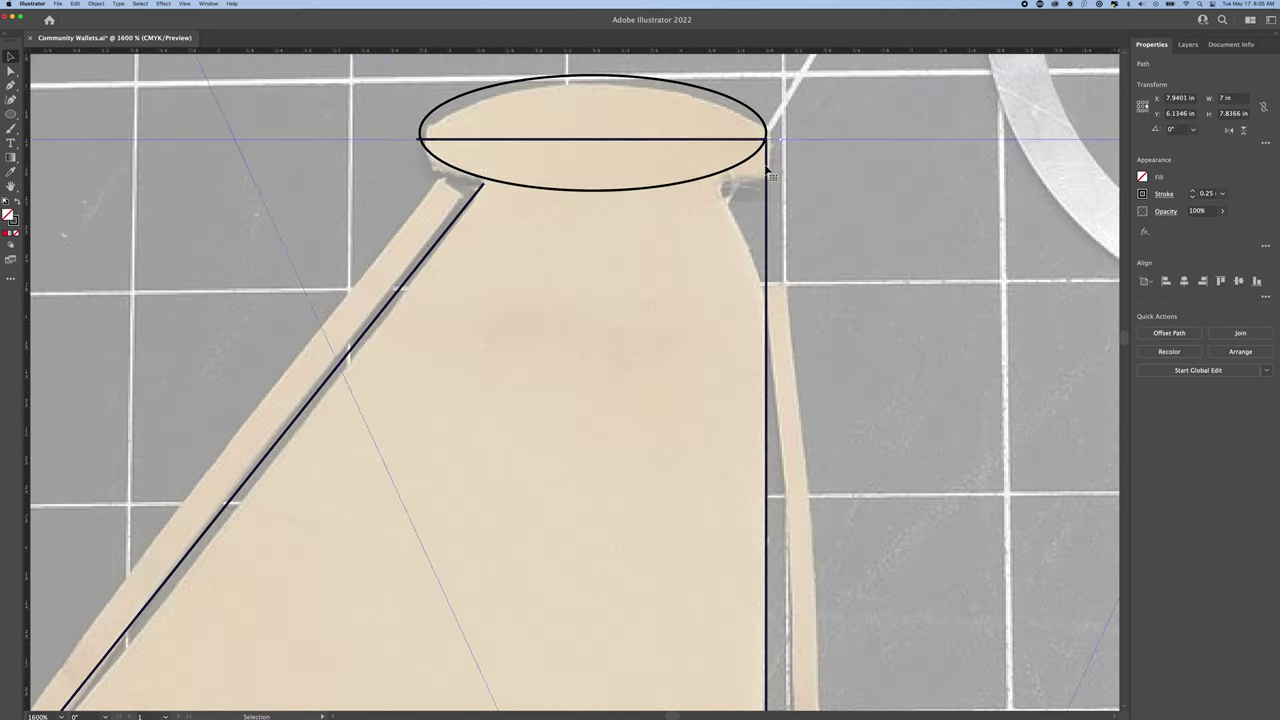
left_click_drag(768, 141, 769, 132)
left_click_drag(420, 140, 419, 135)
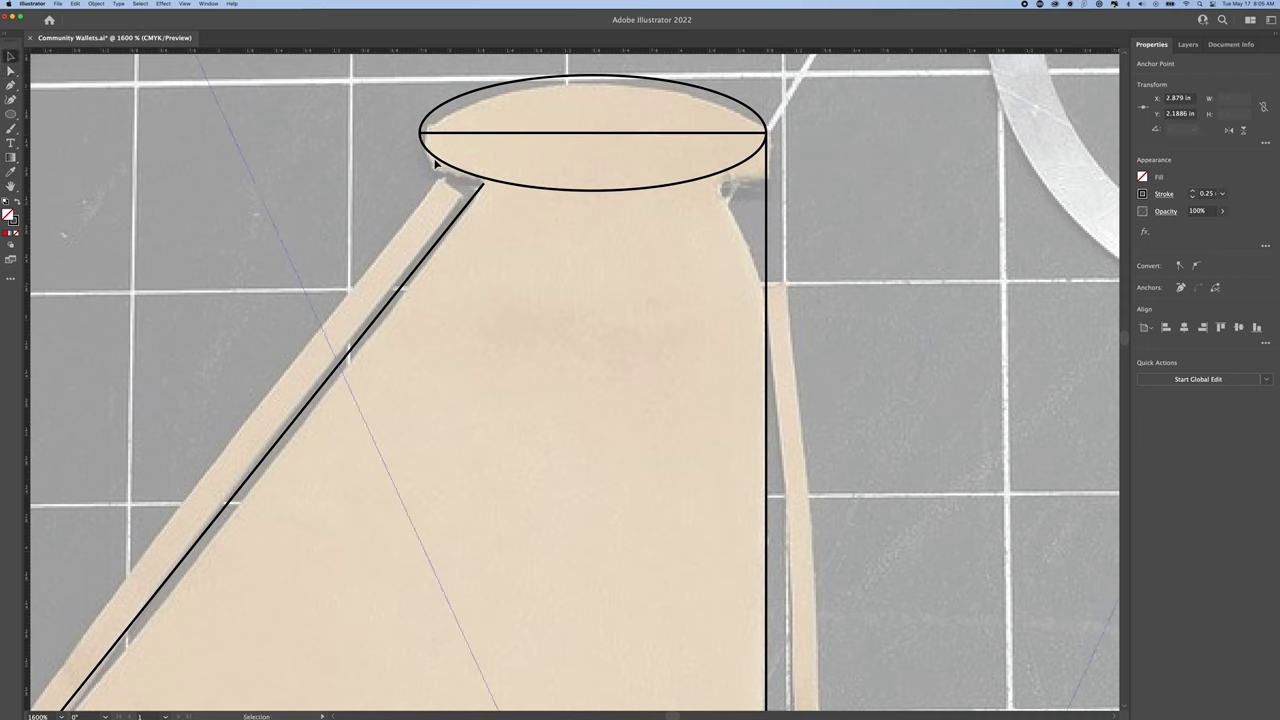
Step: Trim away the ellipse's lower half, delete the straight top segment, and drop the arc's right end to the outline
key("shift+m")
left_click(585, 192, "alt")
key("a")
left_click(470, 135)
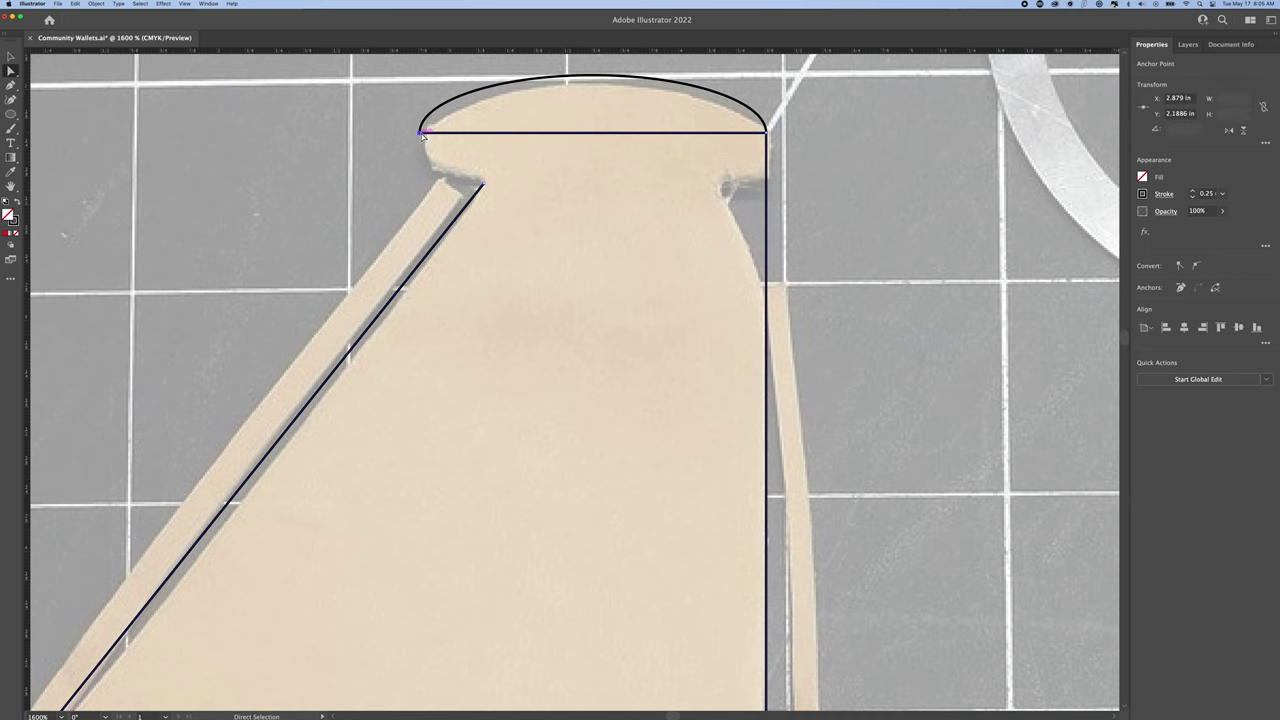
key("Delete")
left_click_drag(767, 132, 768, 184)
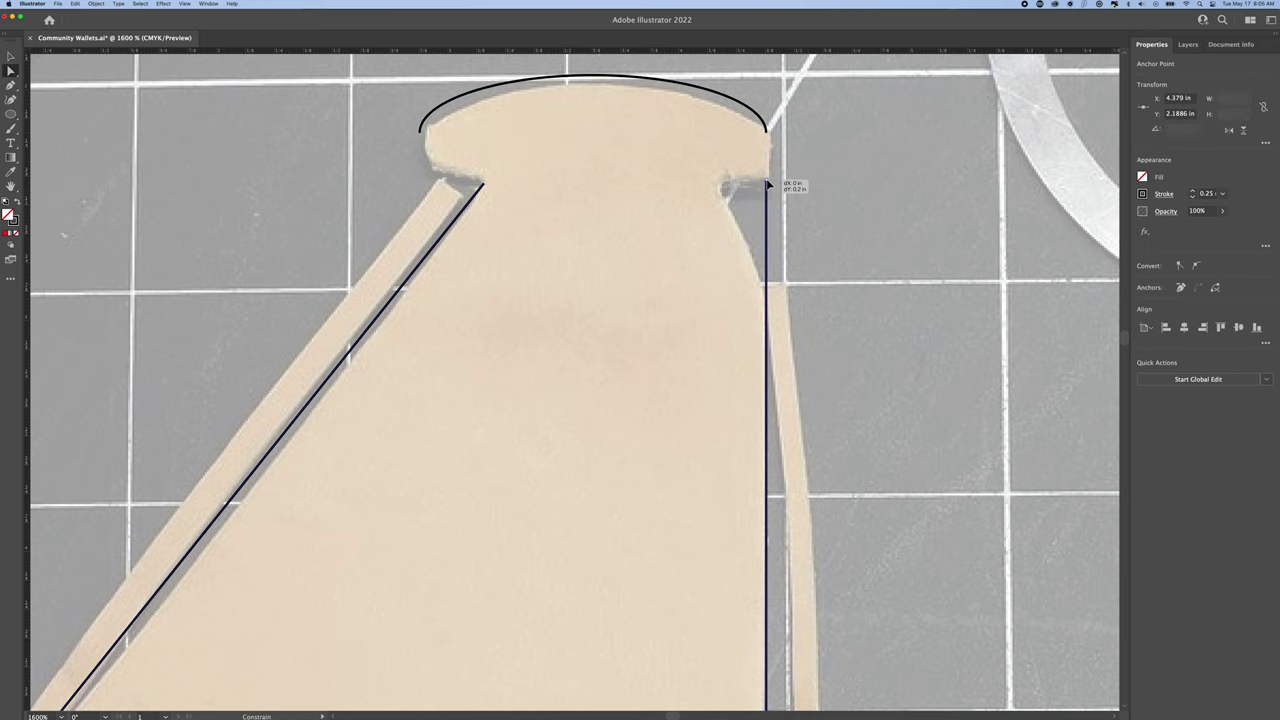
scroll(778, 193, "down", 1)
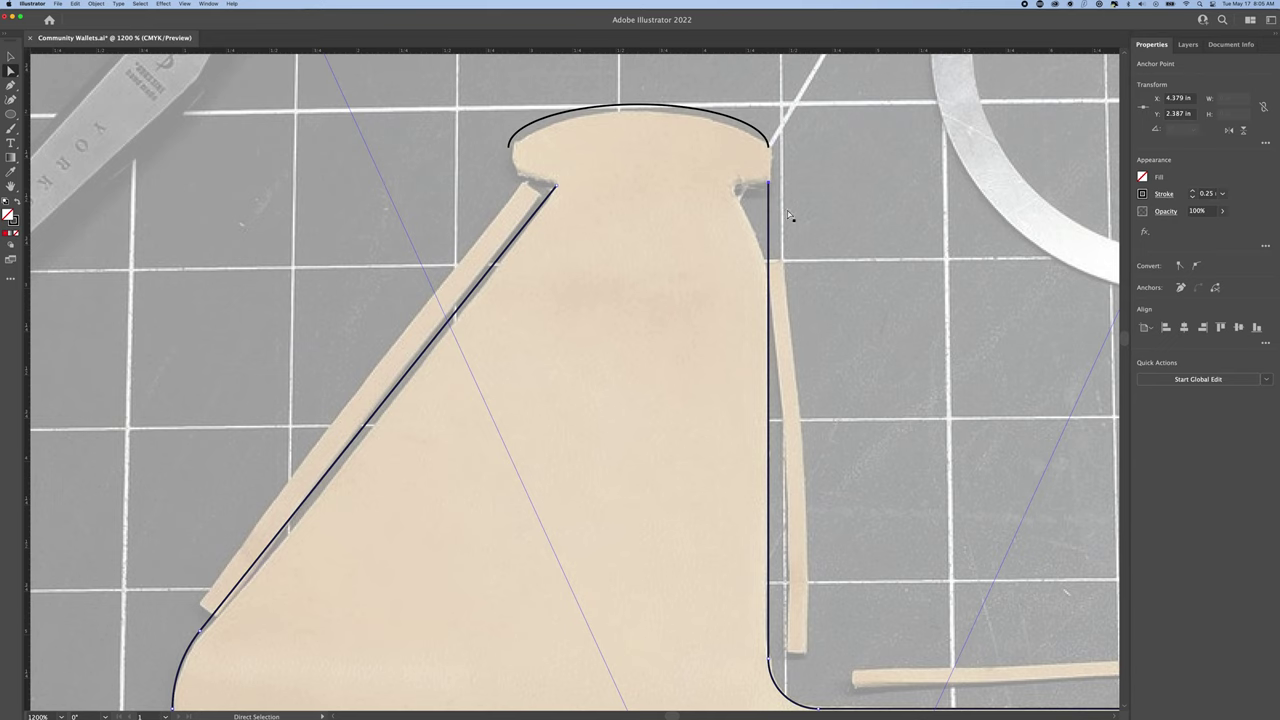
Step: Join the cap arc to the right edge and place a small sized circle marking the notch
right_click(768, 148)
left_click(778, 212)
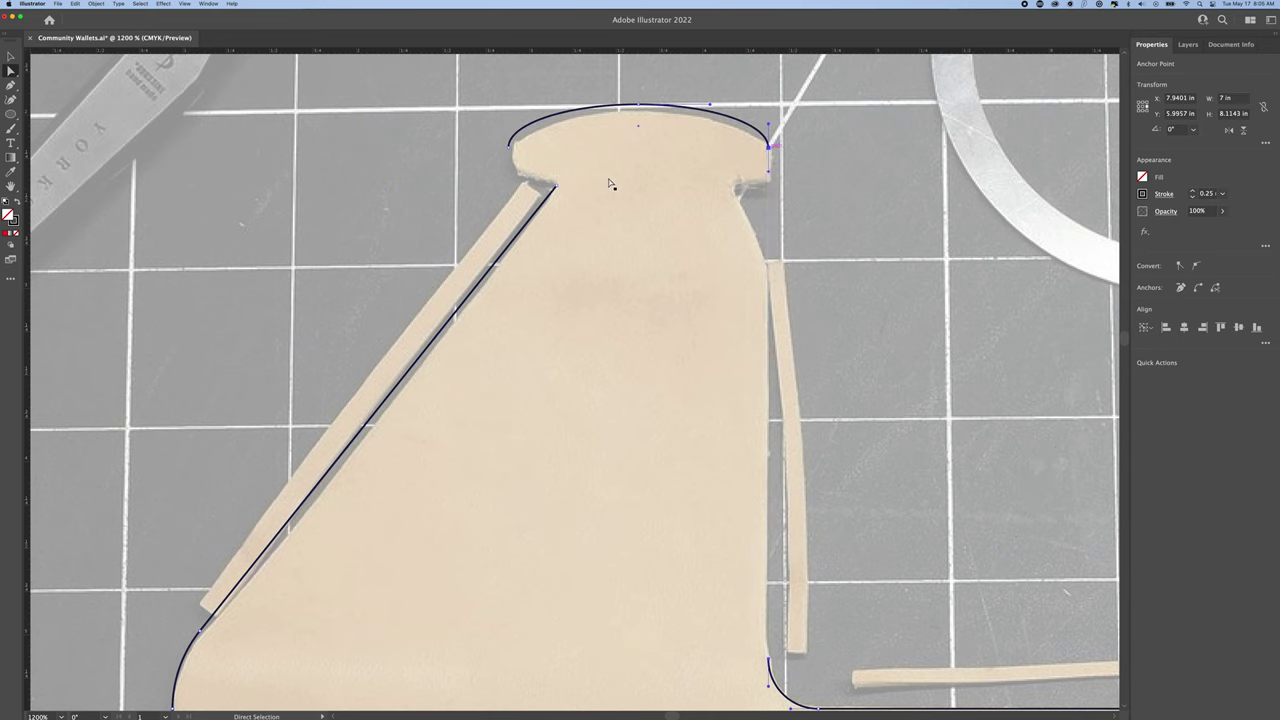
key("l")
left_click_drag(741, 190, 742, 190)
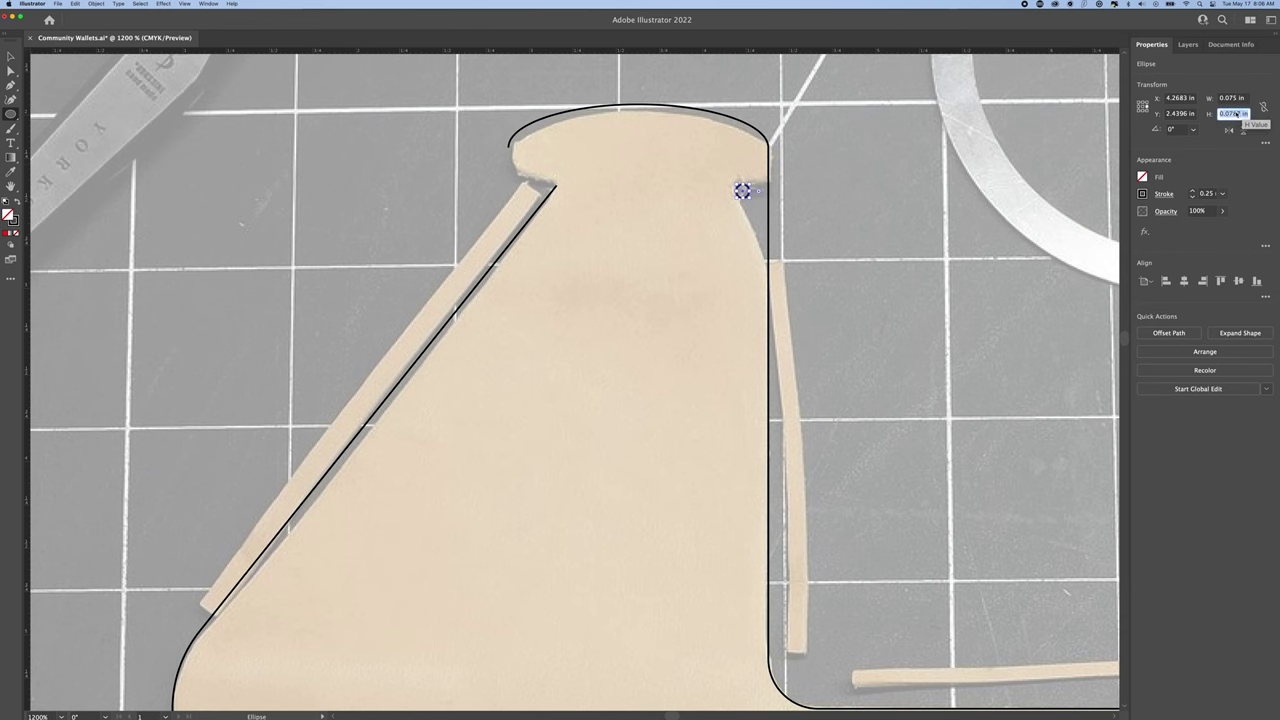
left_click(742, 191)
key("Escape")
key("v")
left_click(770, 190)
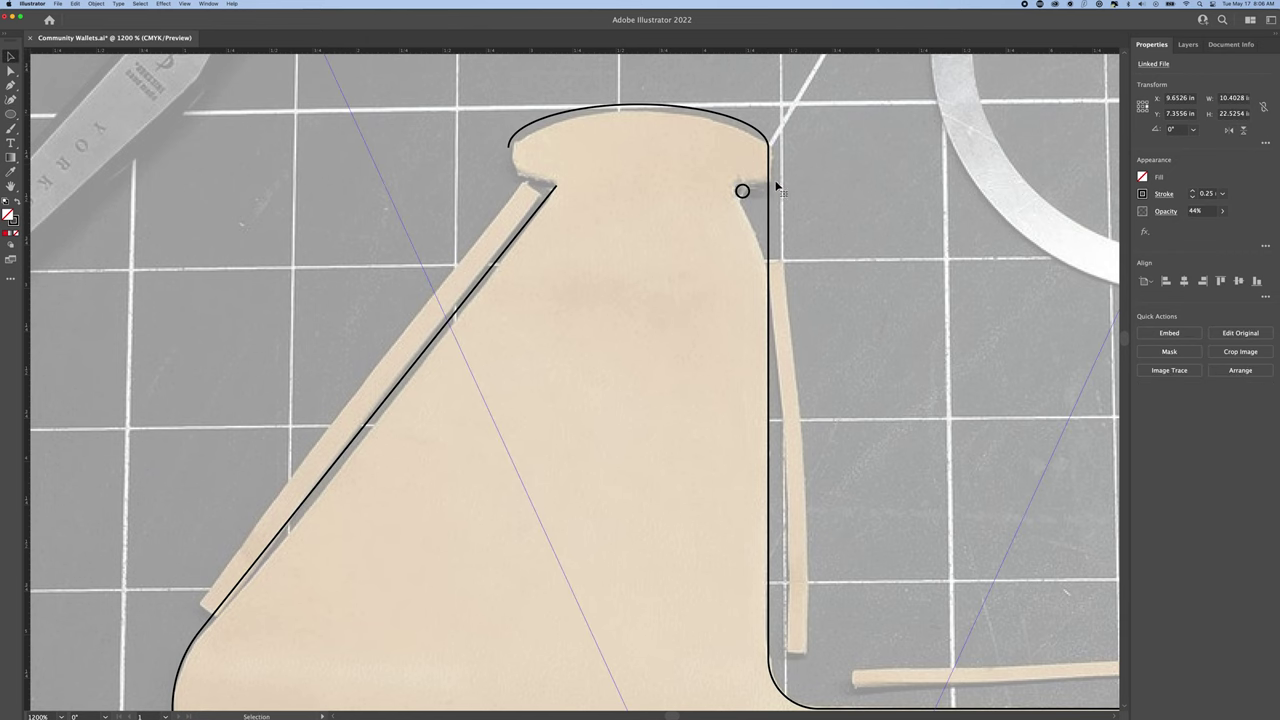
Step: Draw the notch triangle under the cap with the Pen tool and copy it under the cap's left side
key("p")
left_click(766, 187)
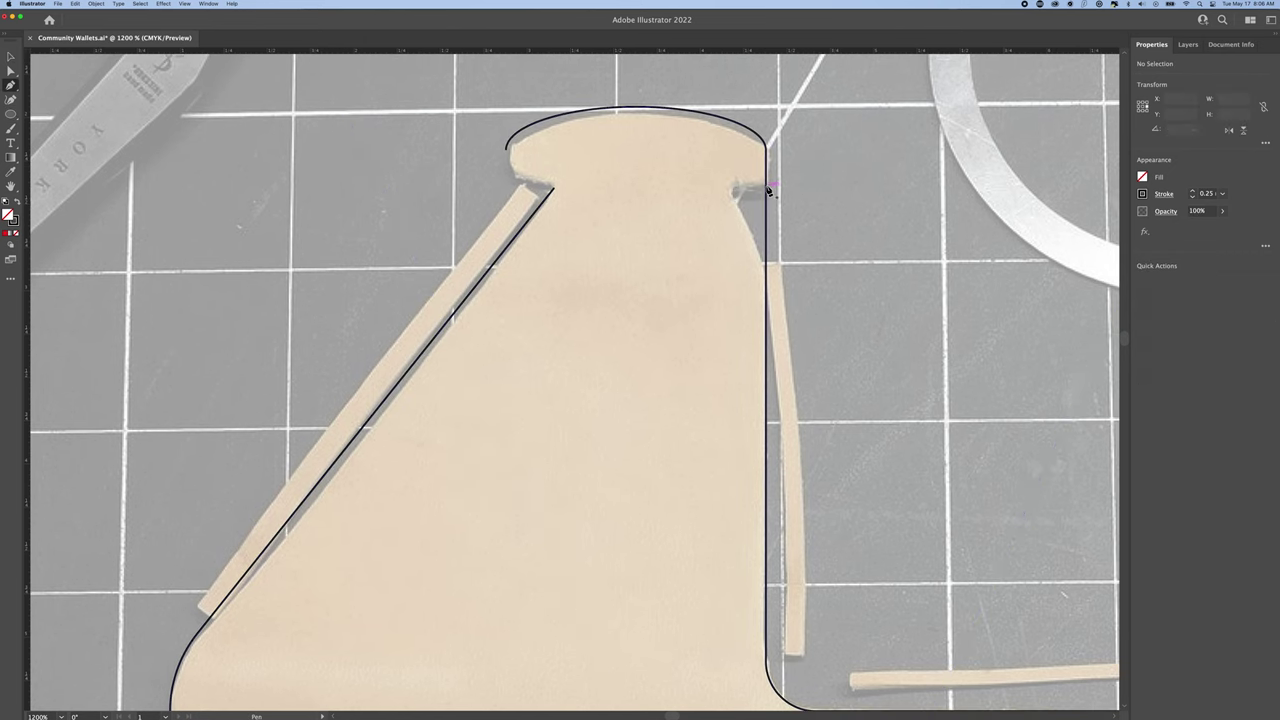
left_click(729, 186)
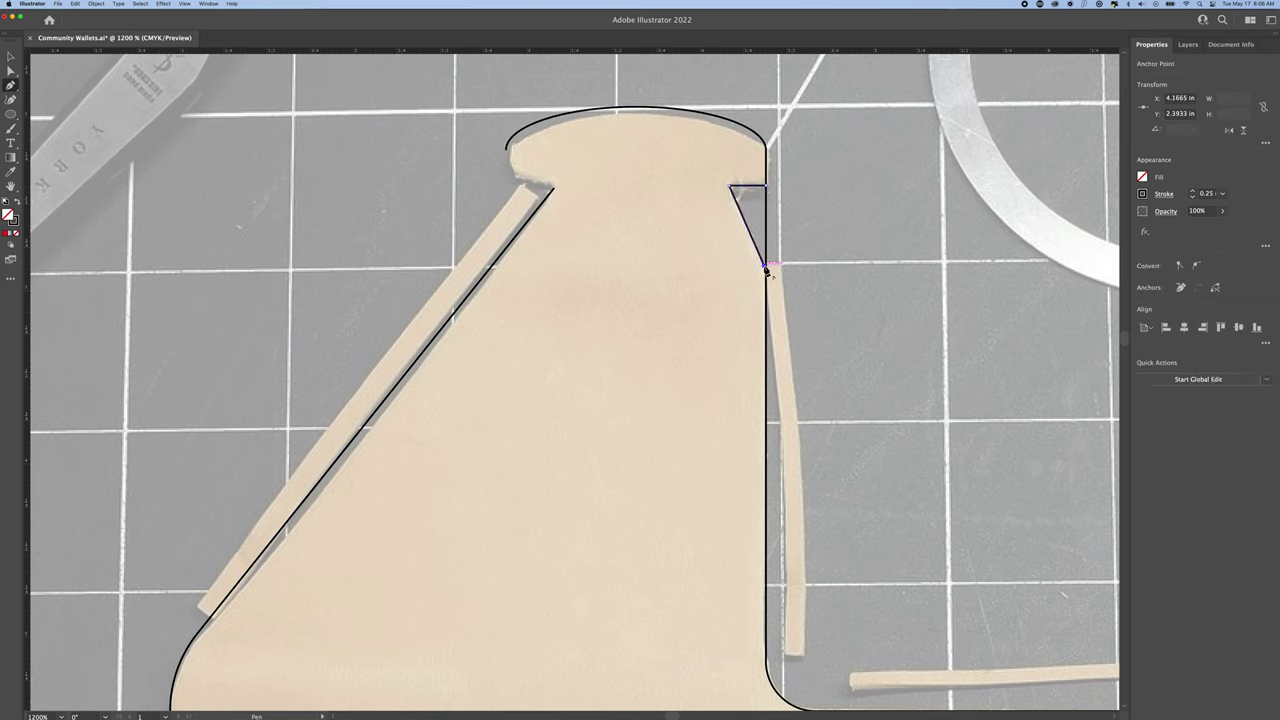
left_click_drag(733, 192, 731, 189)
left_click(741, 200)
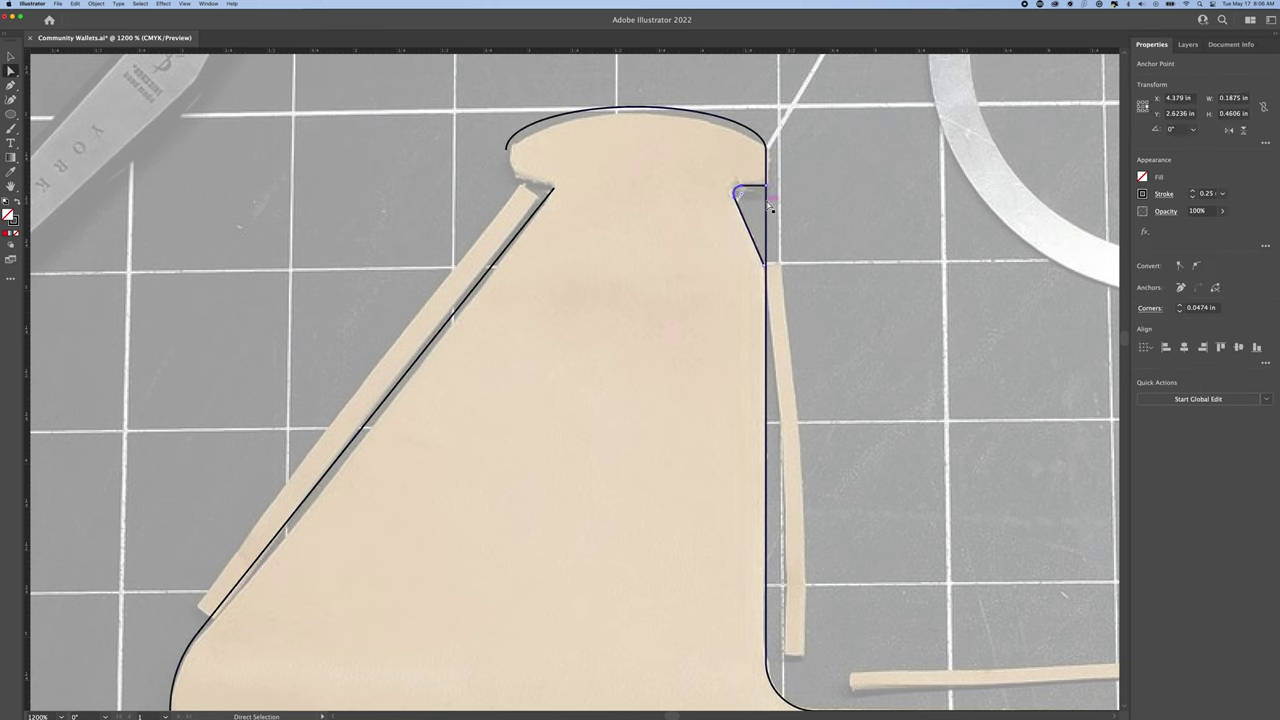
left_click(741, 207)
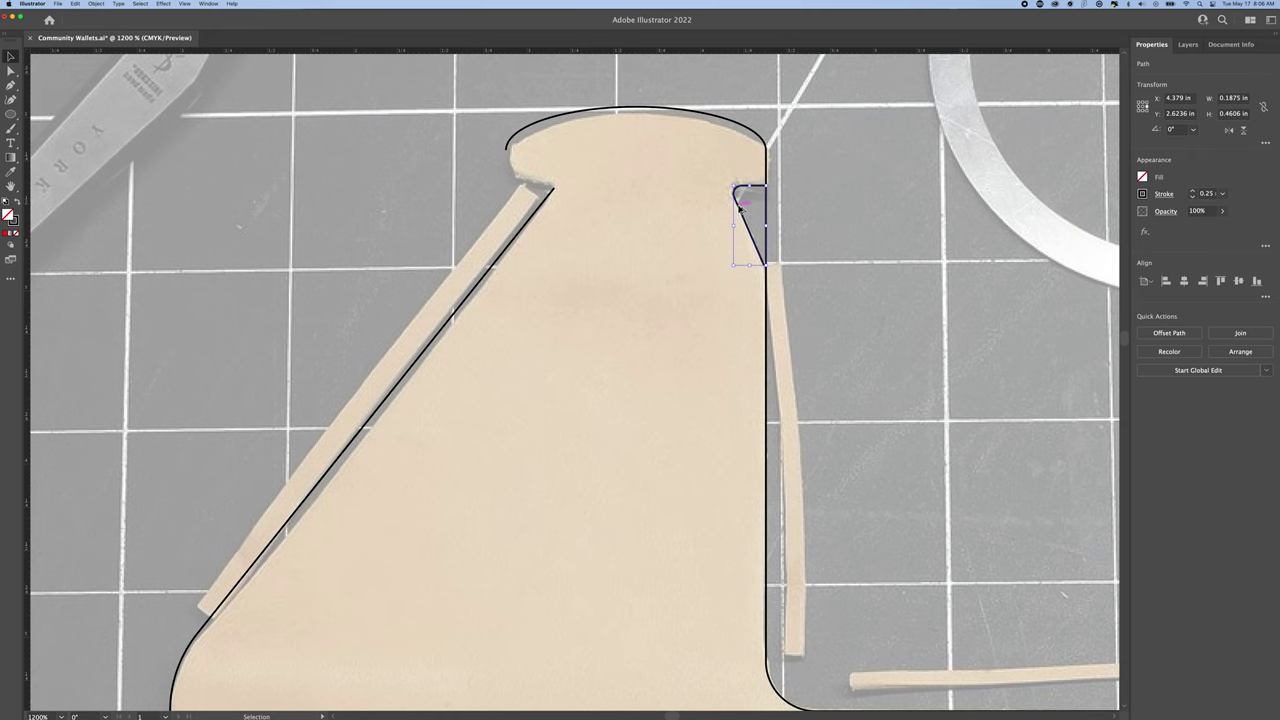
left_click_drag(741, 207, 683, 207)
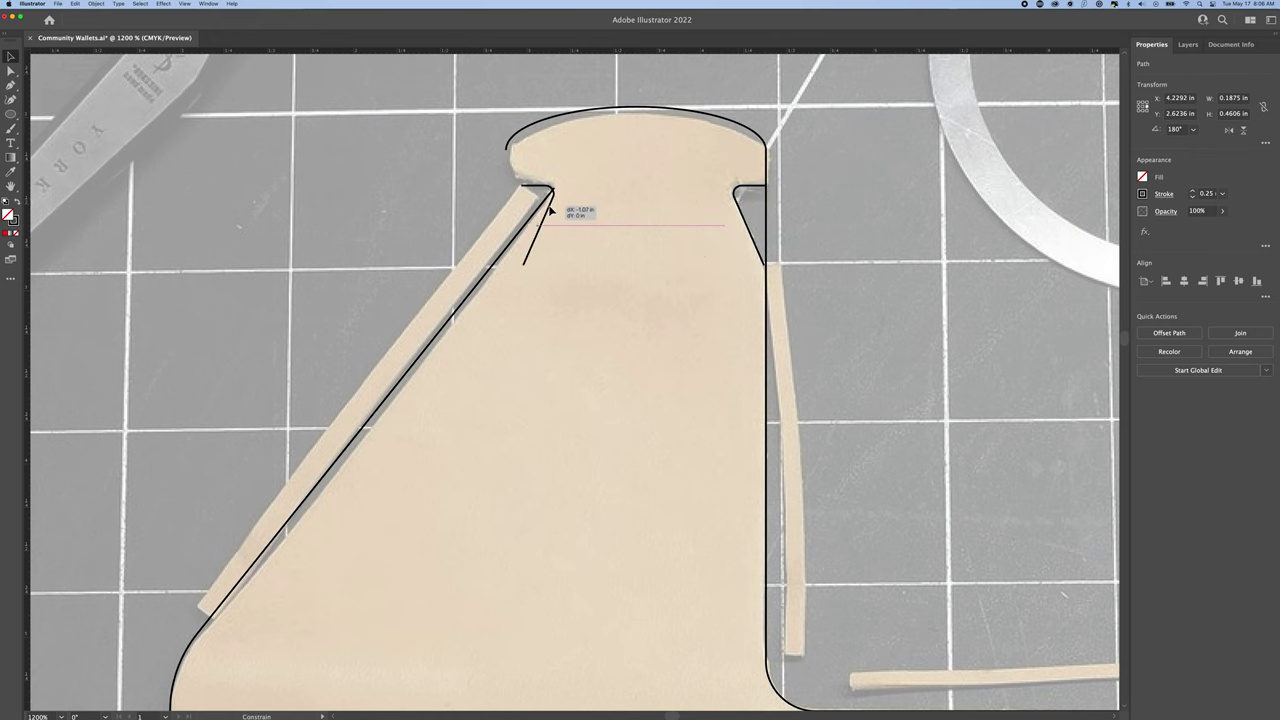
left_click_drag(550, 210, 549, 211)
scroll(549, 200, "up", 1)
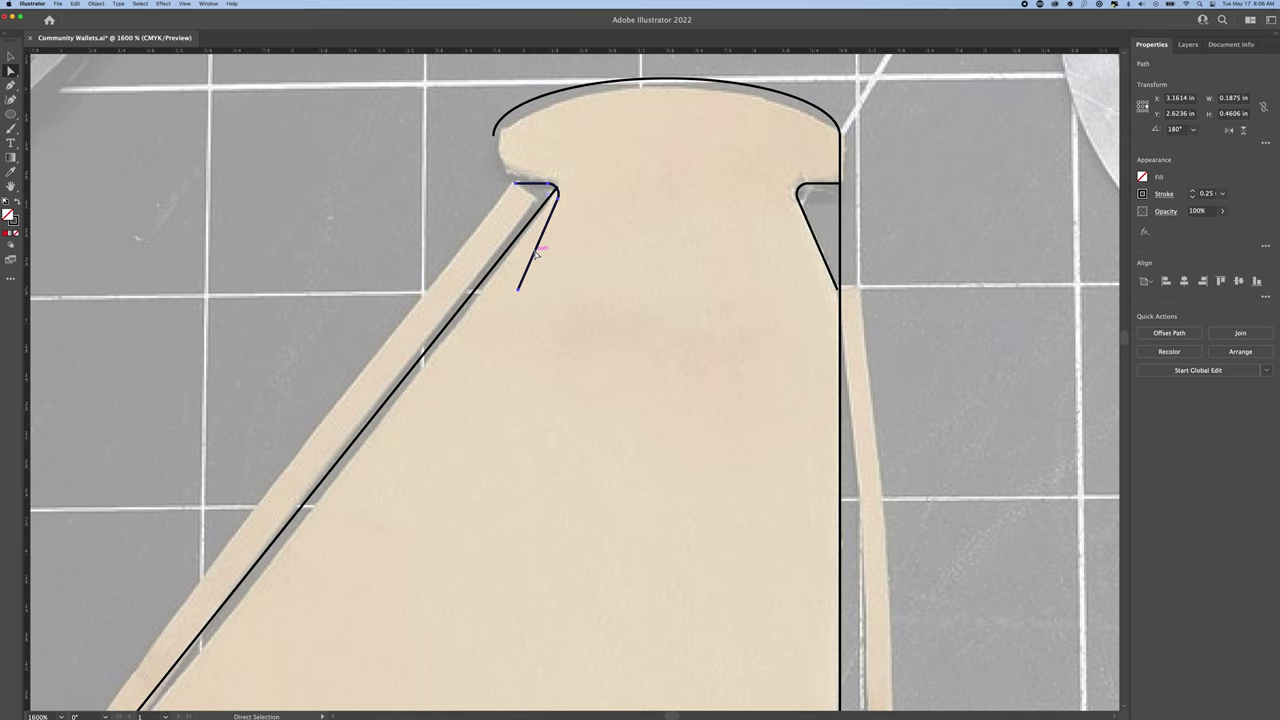
Step: Join the open ends at the left hook corner and undo the short stray segment there
key("p")
left_click(494, 135)
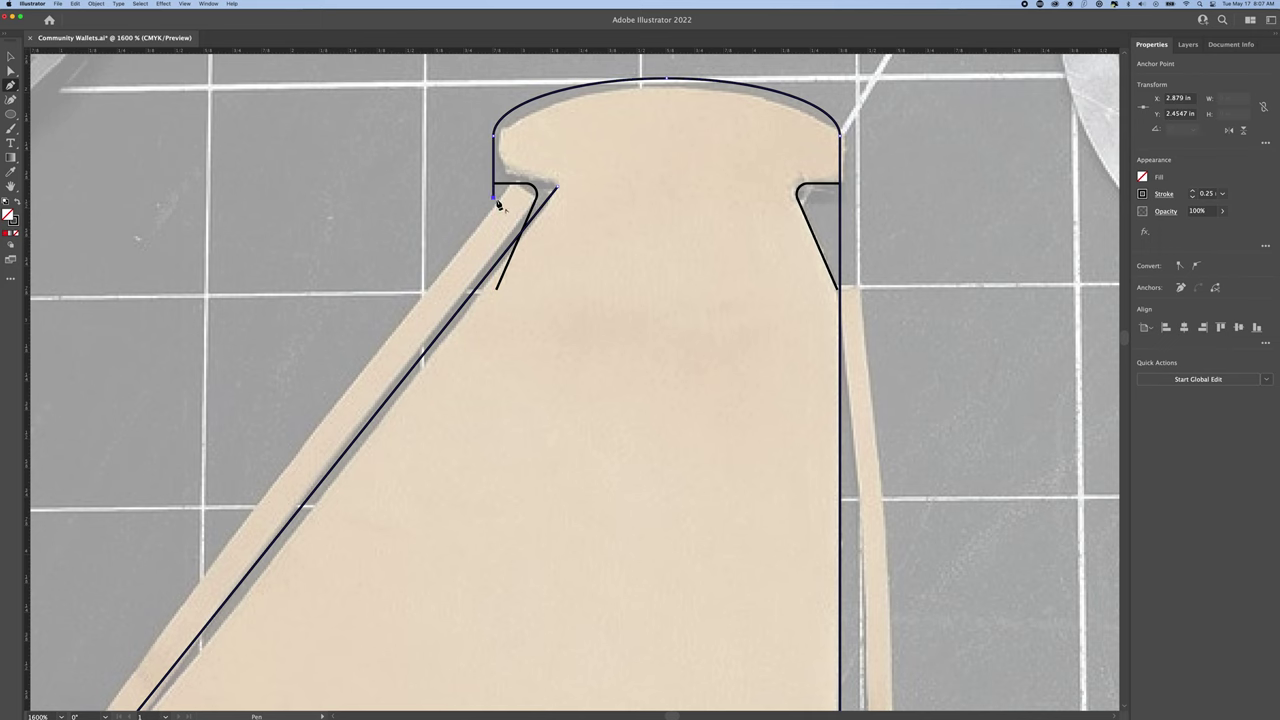
key("v")
scroll(500, 190, "up", 2)
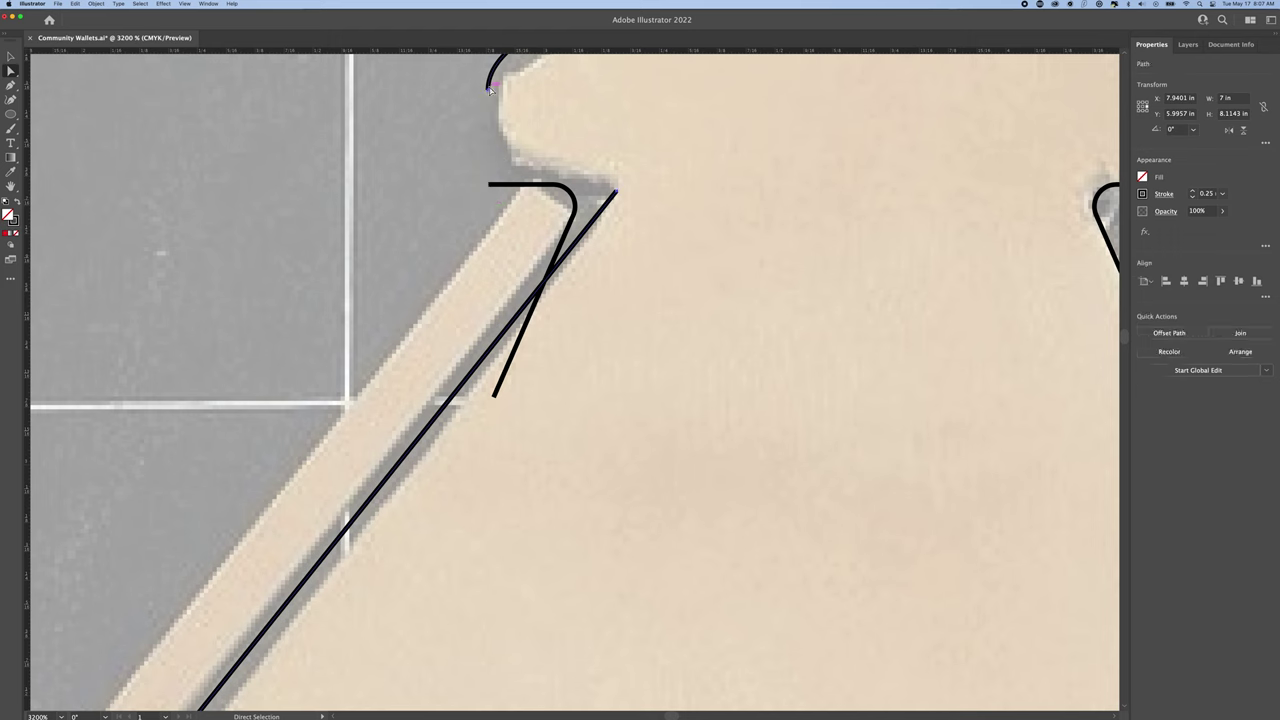
right_click(487, 187)
left_click(520, 246)
scroll(583, 230, "down", 1)
scroll(584, 228, "down", 2)
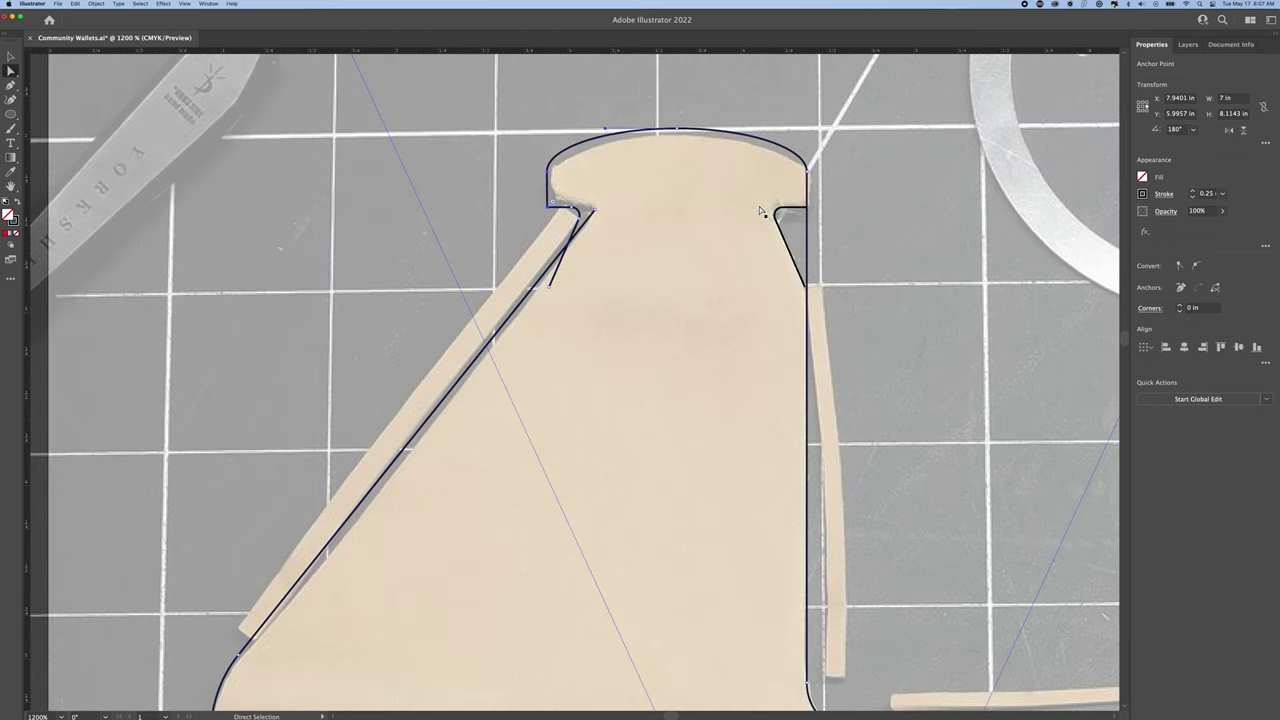
scroll(760, 212, "up", 2)
key("v")
key("super+z")
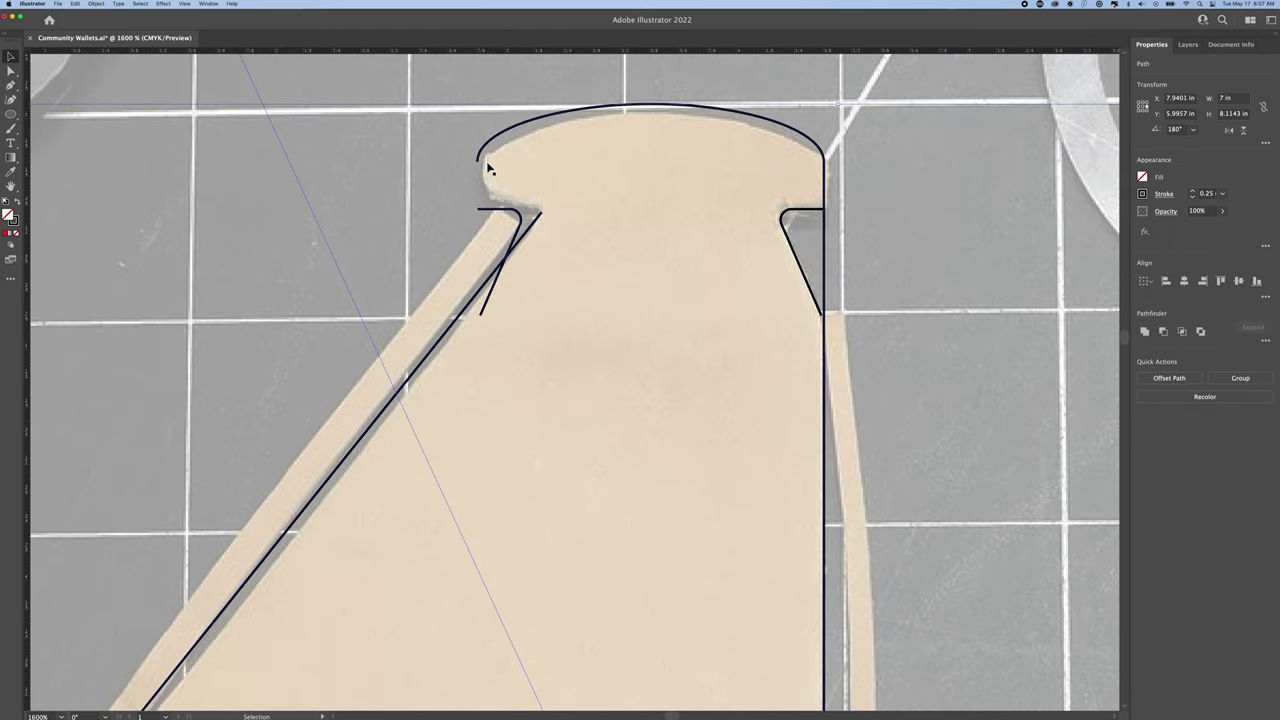
Step: Delete the vertical segment at the arc's right end and nudge the left hook piece slightly right
key("a")
left_click(491, 169)
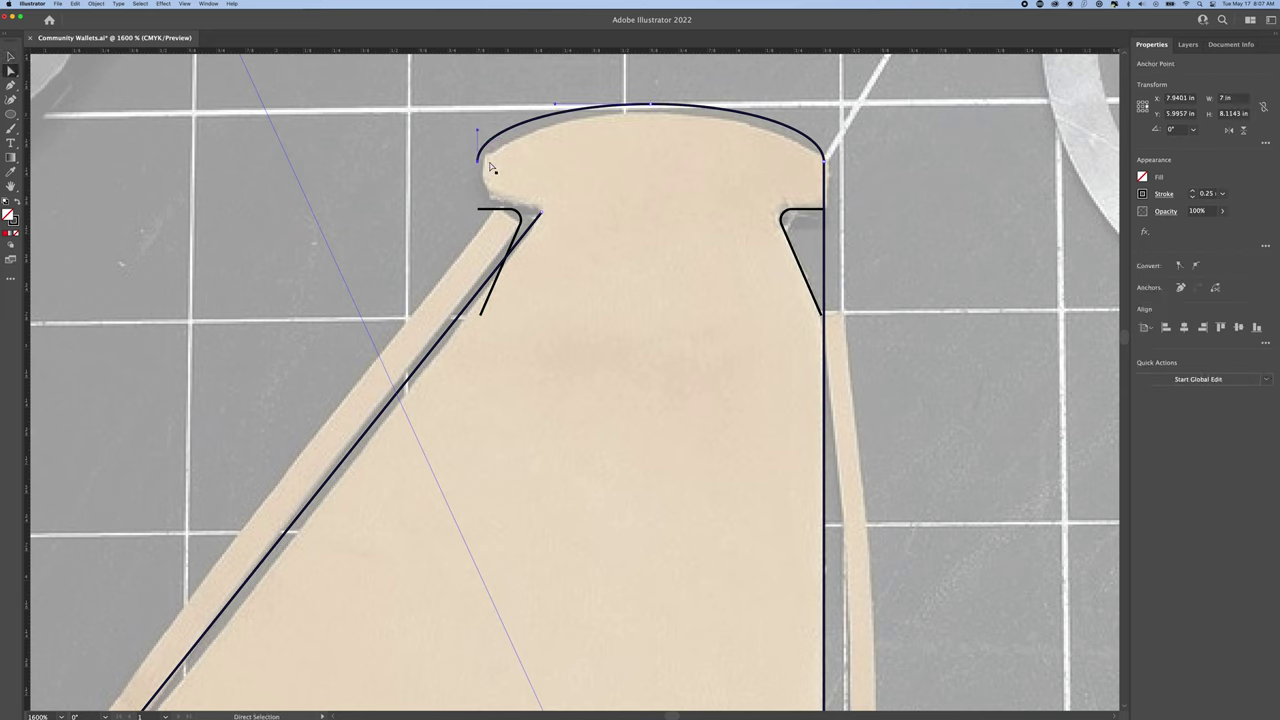
key("v")
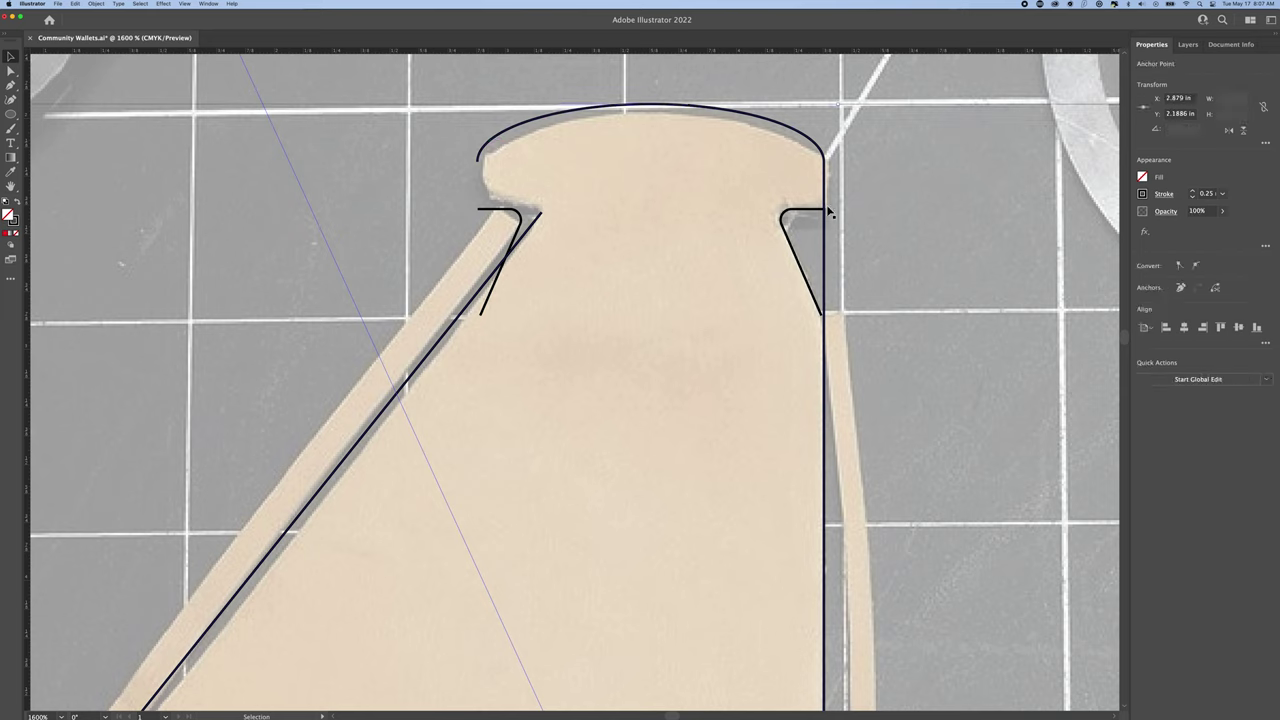
key("p")
key("Delete")
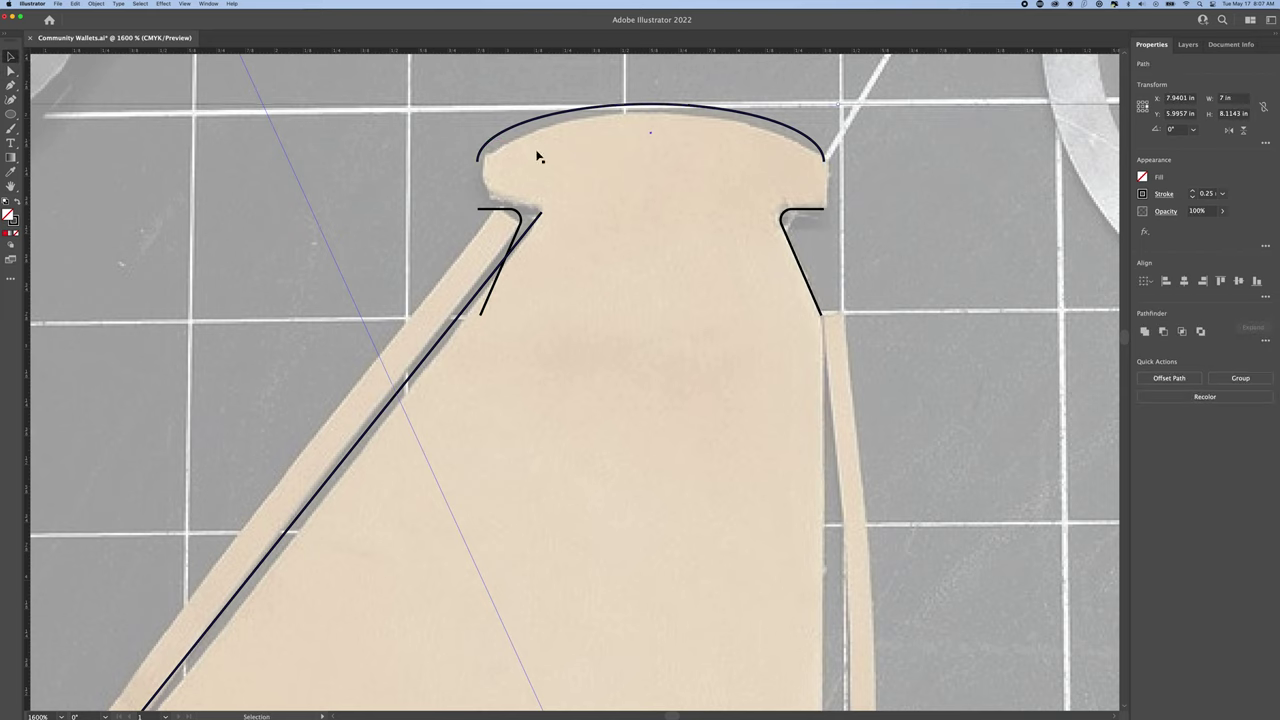
key("v")
left_click_drag(482, 132, 485, 135)
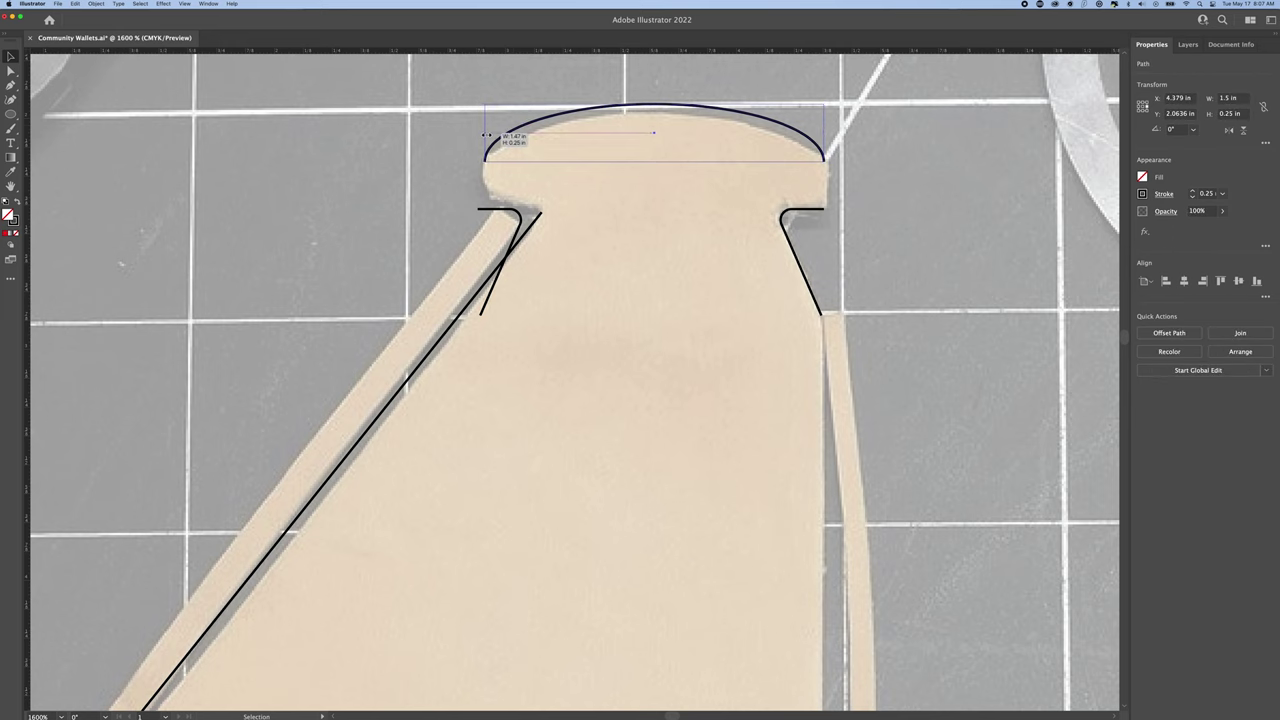
left_click_drag(513, 213, 520, 214)
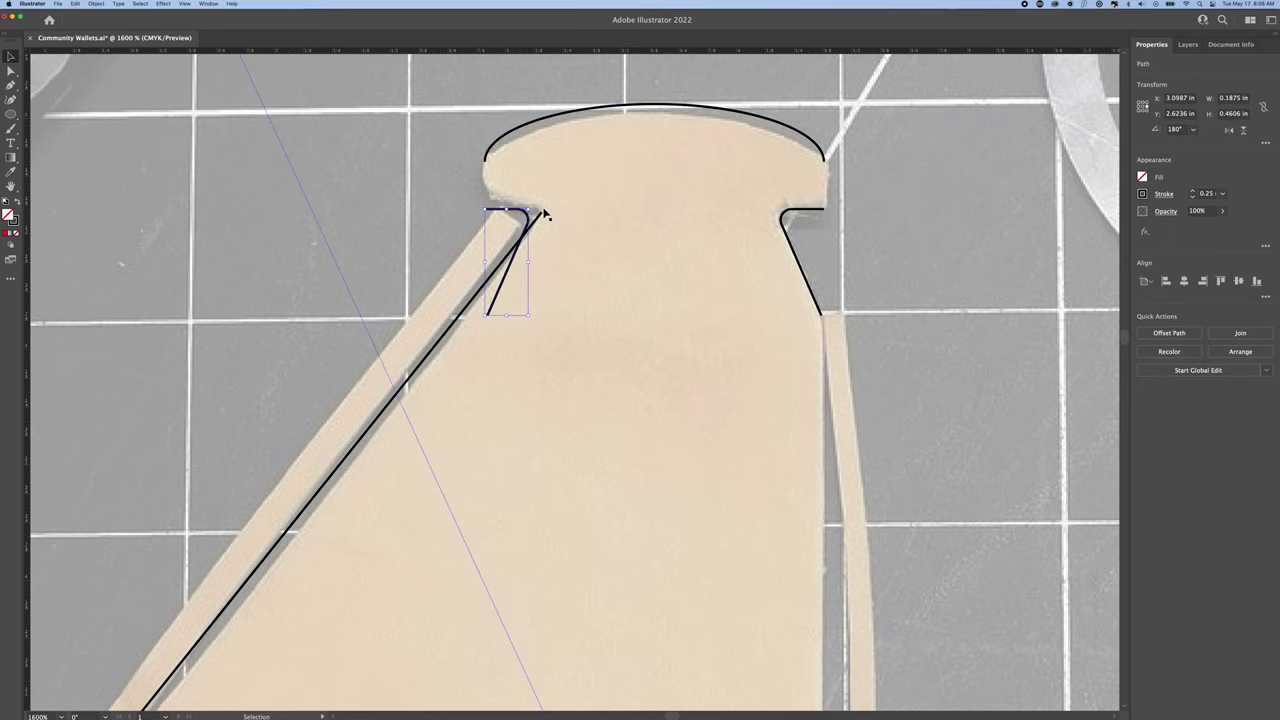
scroll(535, 228, "down", 5)
scroll(535, 229, "up", 4)
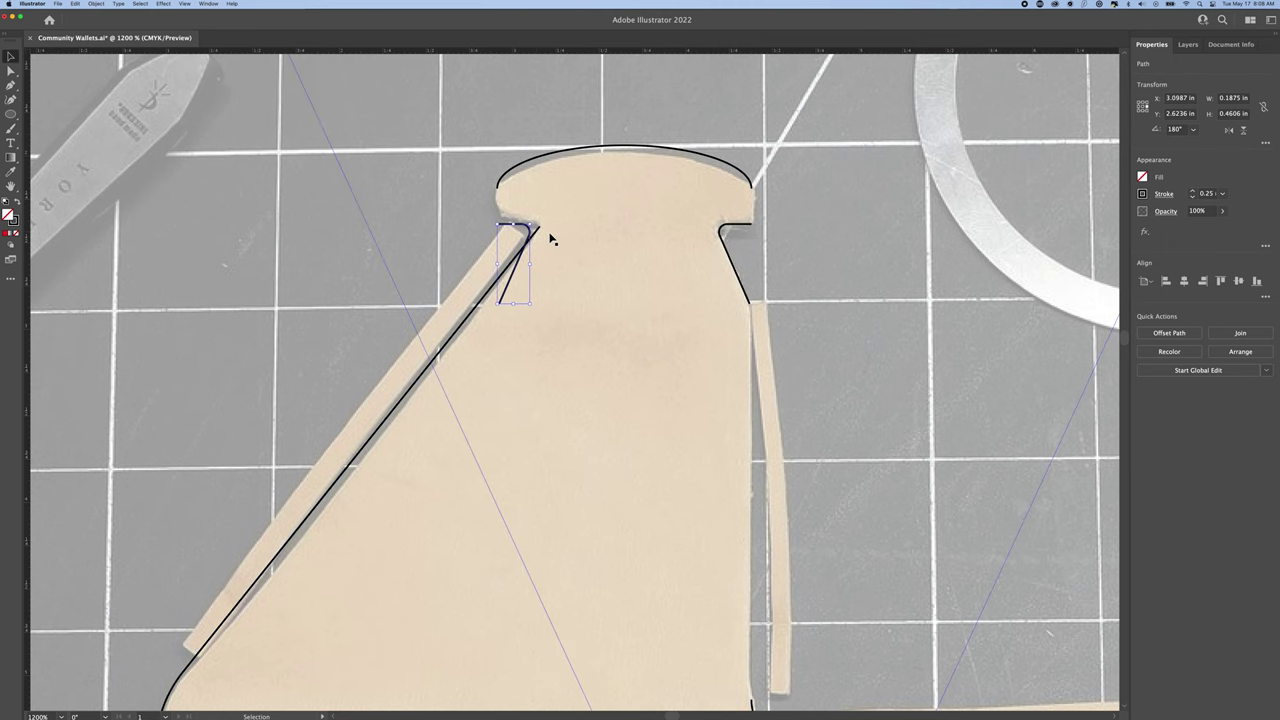
scroll(550, 238, "down", 3)
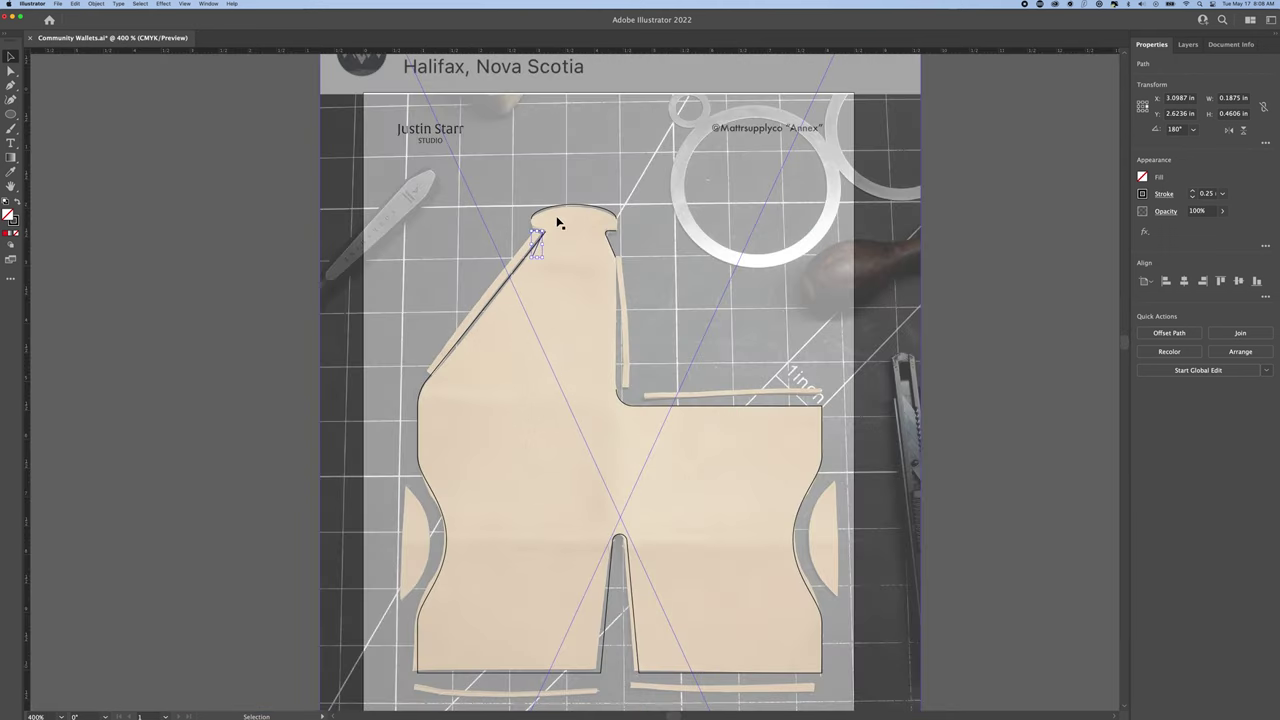
Step: Join the open path ends at the arc's right end and at the bottom anchor
scroll(560, 223, "up", 4)
key("a")
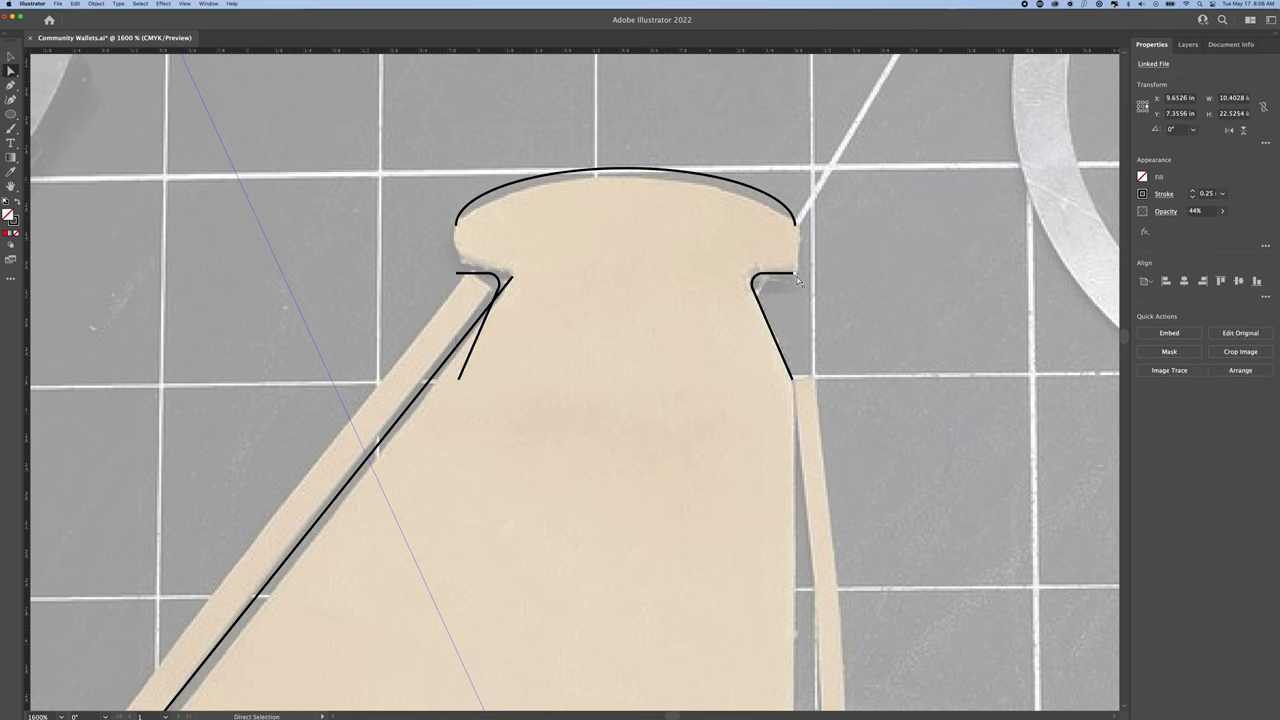
left_click(797, 229)
right_click(797, 229)
left_click(830, 289)
scroll(797, 225, "down", 1)
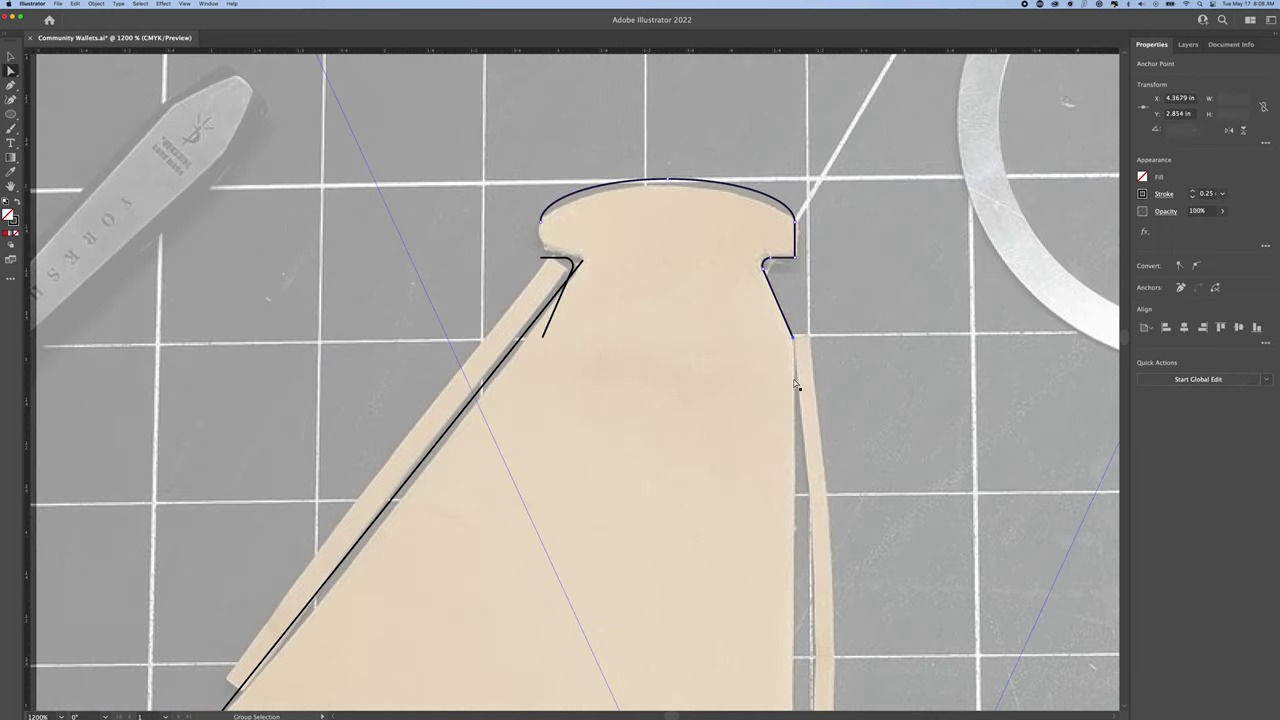
scroll(797, 668, "down", 2)
right_click(797, 668)
left_click(815, 640)
Step: Nudge the hook path under the cap into place, then delete it
scroll(563, 126, "up", 2)
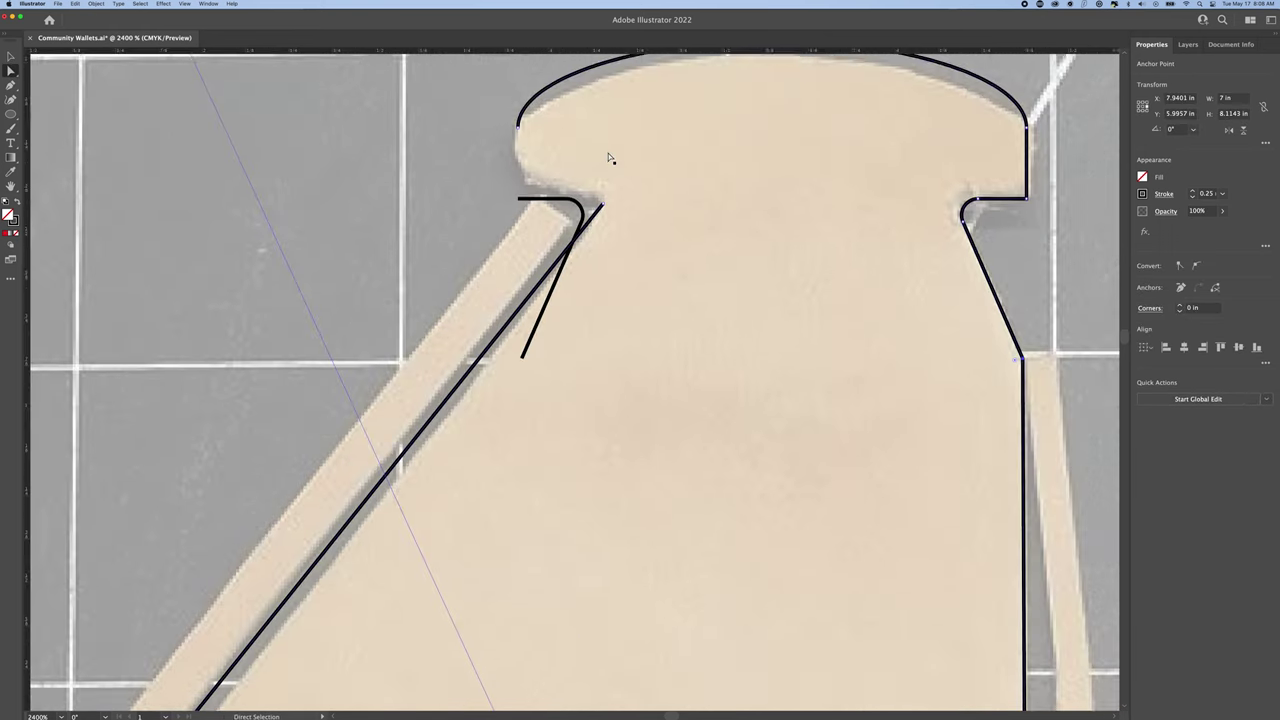
key("v")
left_click_drag(597, 220, 600, 224)
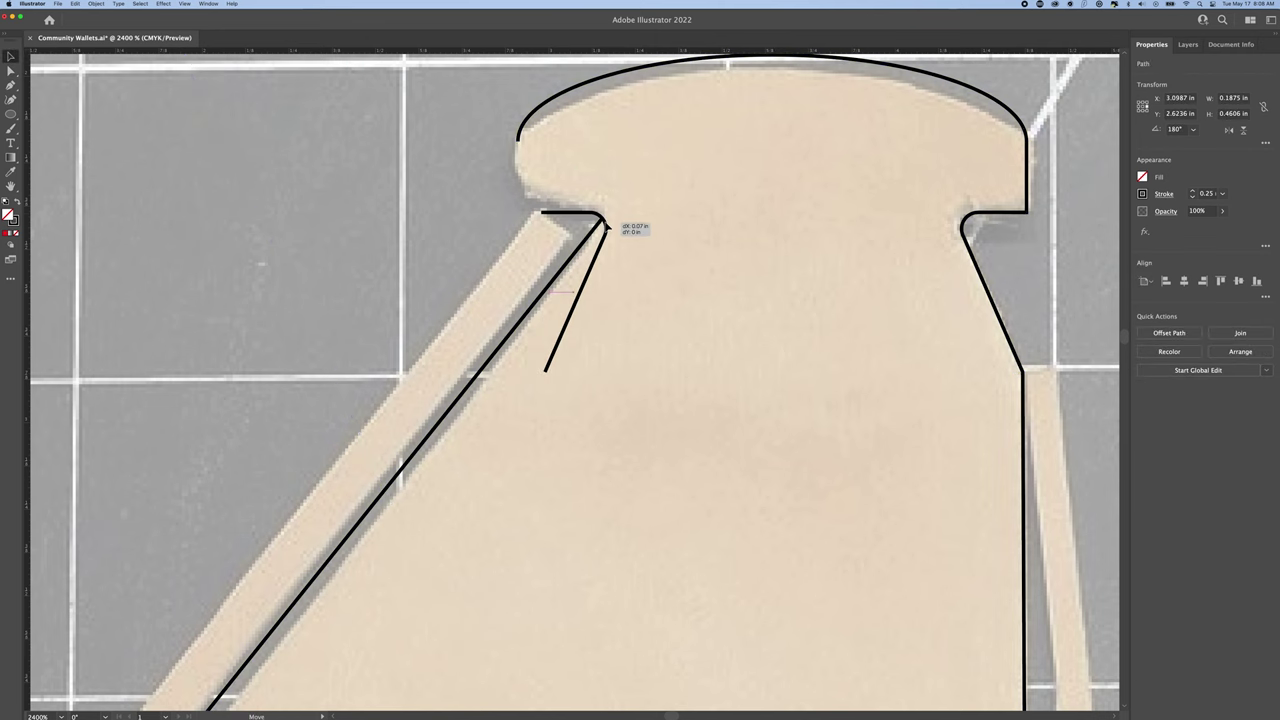
scroll(604, 222, "down", 3)
left_click_drag(604, 222, 597, 263)
scroll(597, 263, "up", 4)
scroll(600, 222, "down", 2)
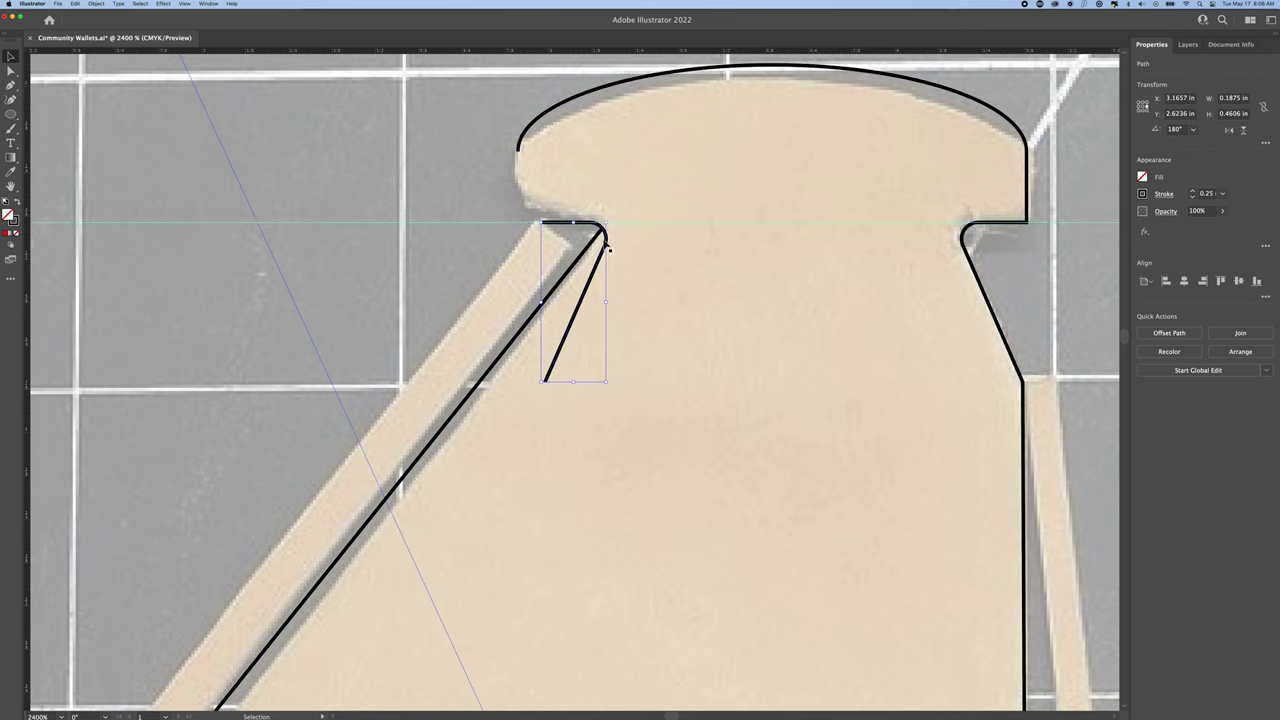
key("Delete")
Step: Drag the corner anchor onto the notch's inner corner
key("a")
left_click_drag(602, 229, 609, 228)
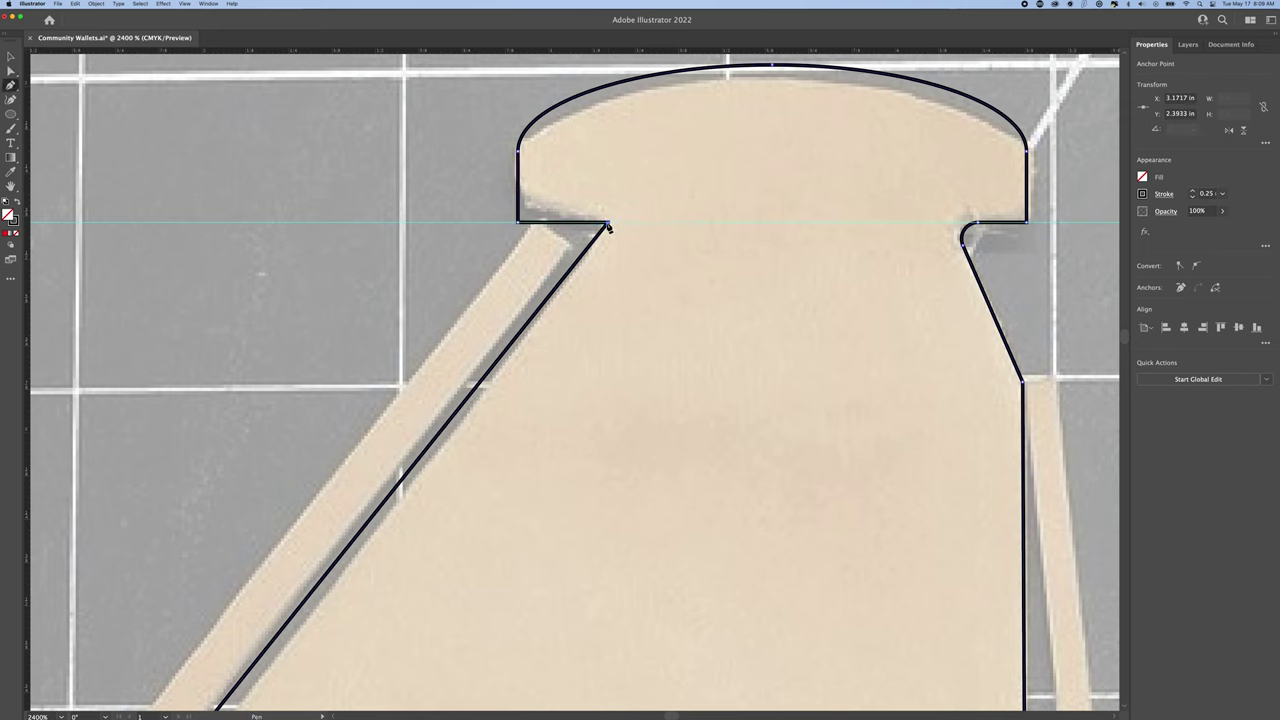
left_click_drag(979, 228, 980, 230)
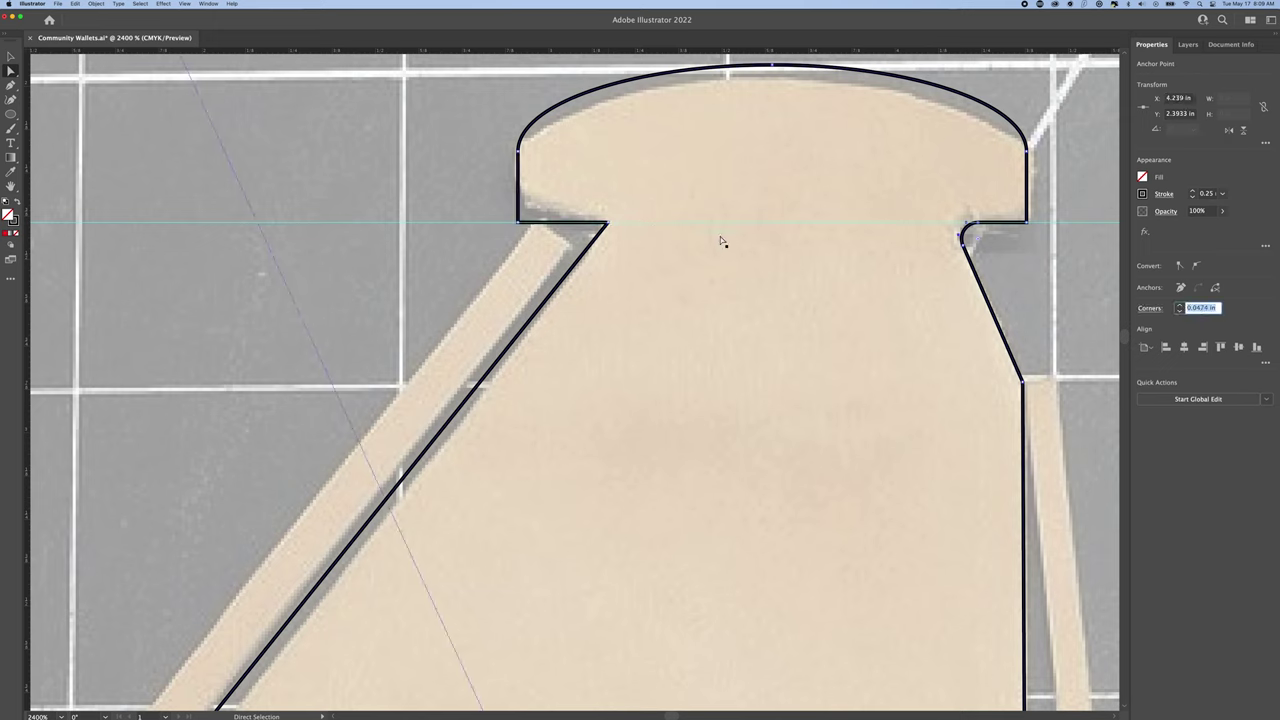
left_click(612, 223)
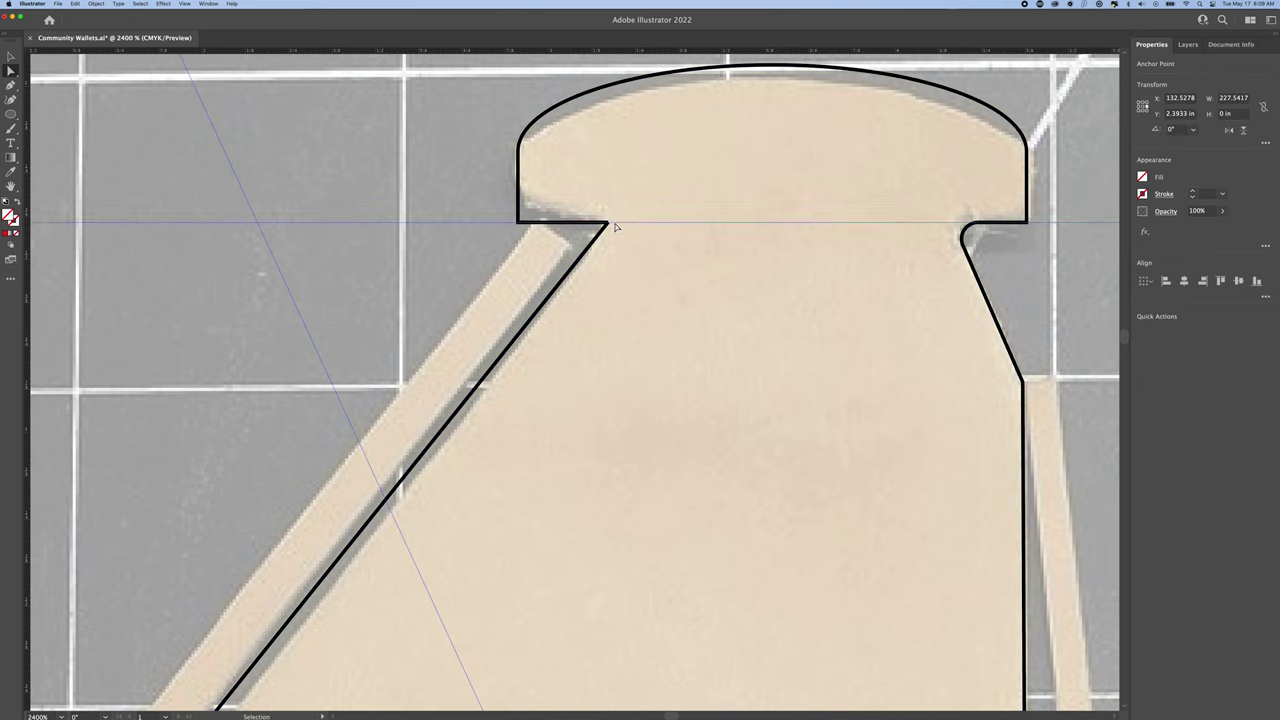
Step: Join the notch's open endpoints, dismissing the warning, so the left corner closes
key("a")
left_click(615, 227)
right_click(610, 227)
left_click(640, 303)
key("Return")
left_click(613, 224)
left_click(517, 220, "shift")
right_click(516, 219)
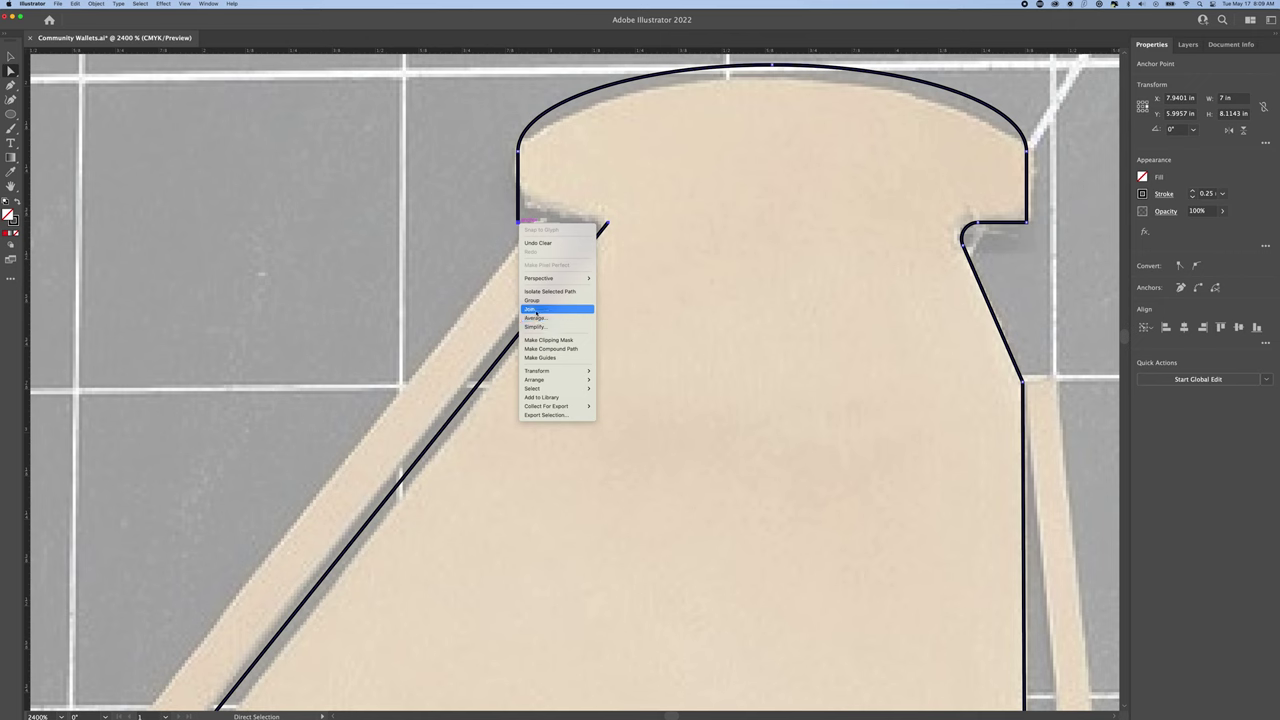
left_click(542, 306)
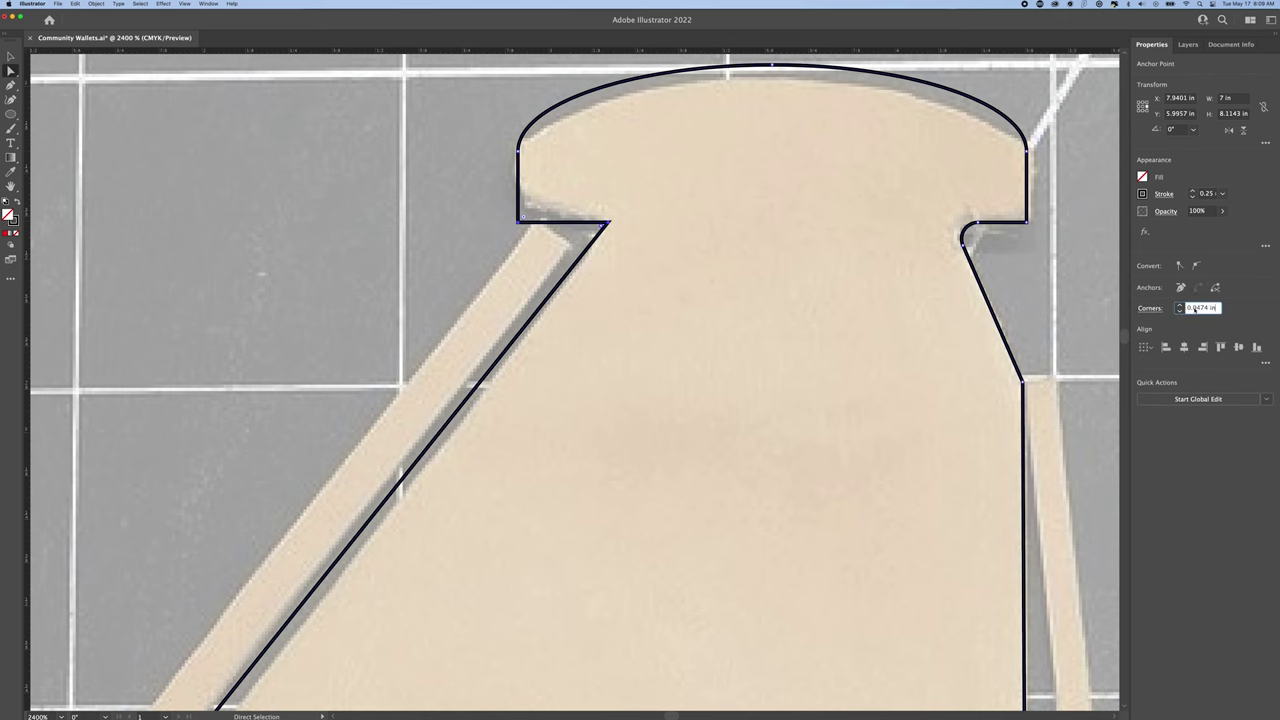
Step: Check the outline with the template photo hidden, then save the wallet pattern file
scroll(645, 235, "down", 5)
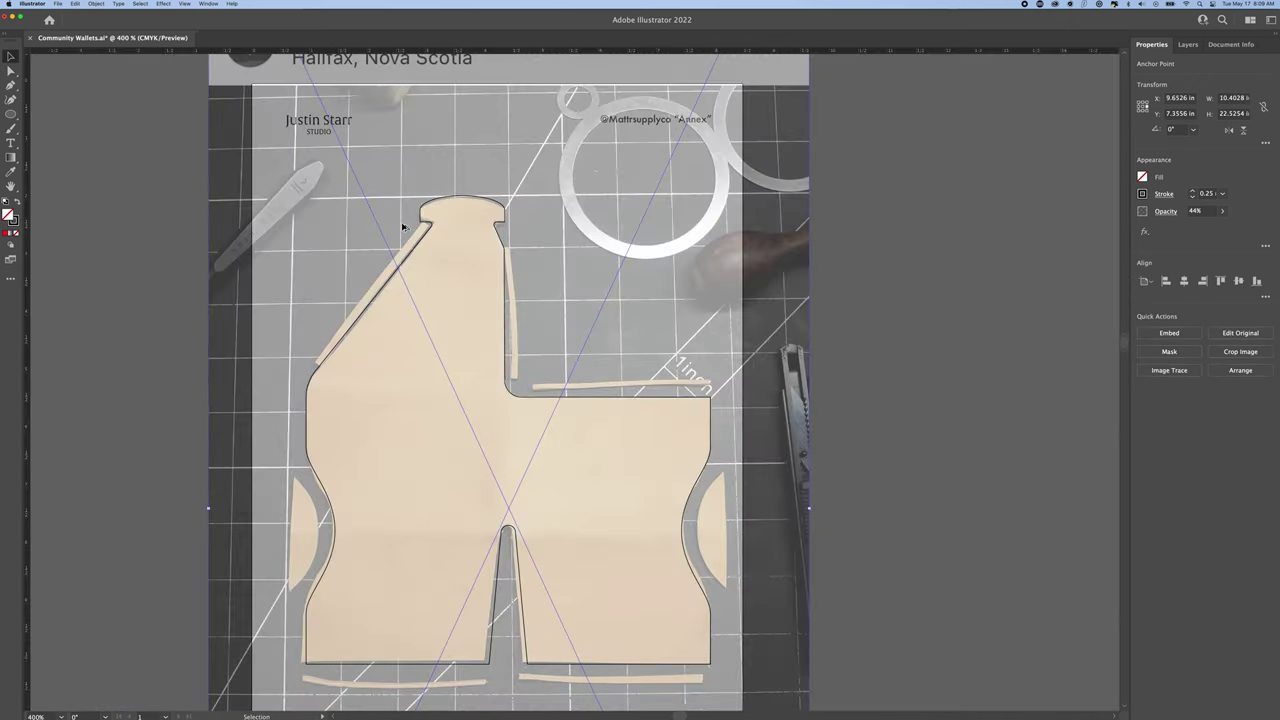
key("v")
left_click(645, 235)
key("super+shift+a")
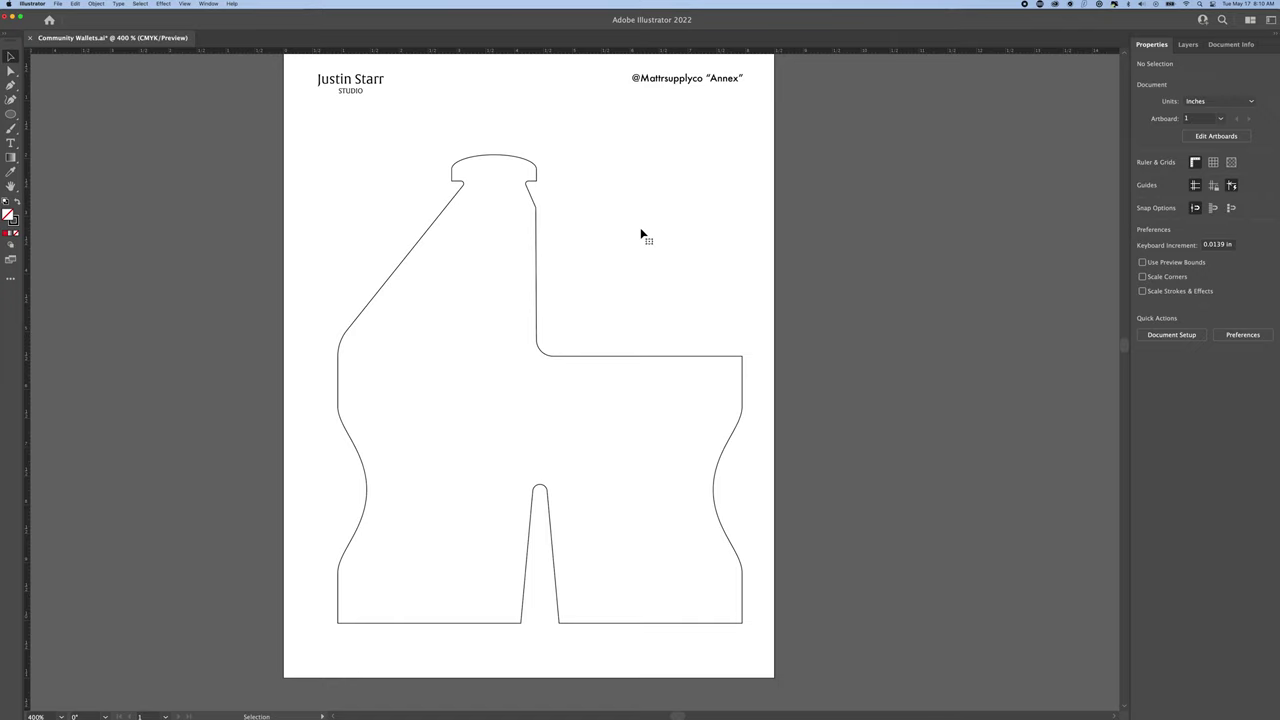
key("super+s")
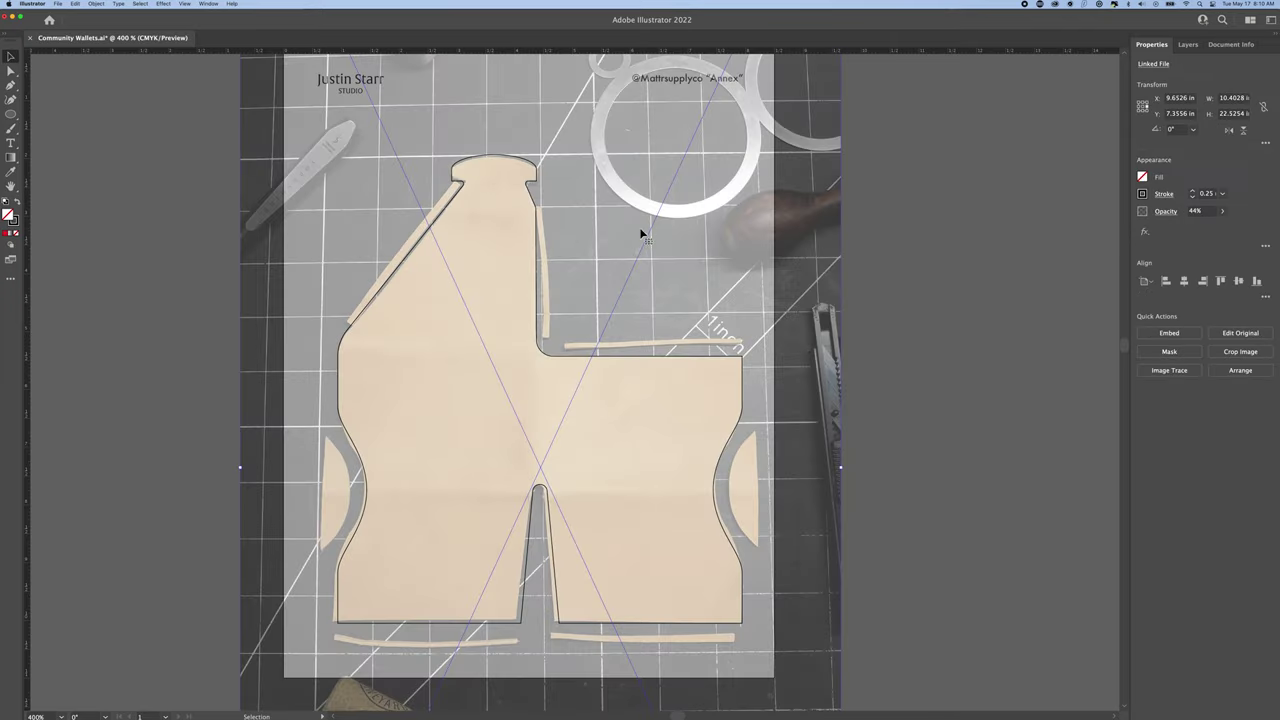